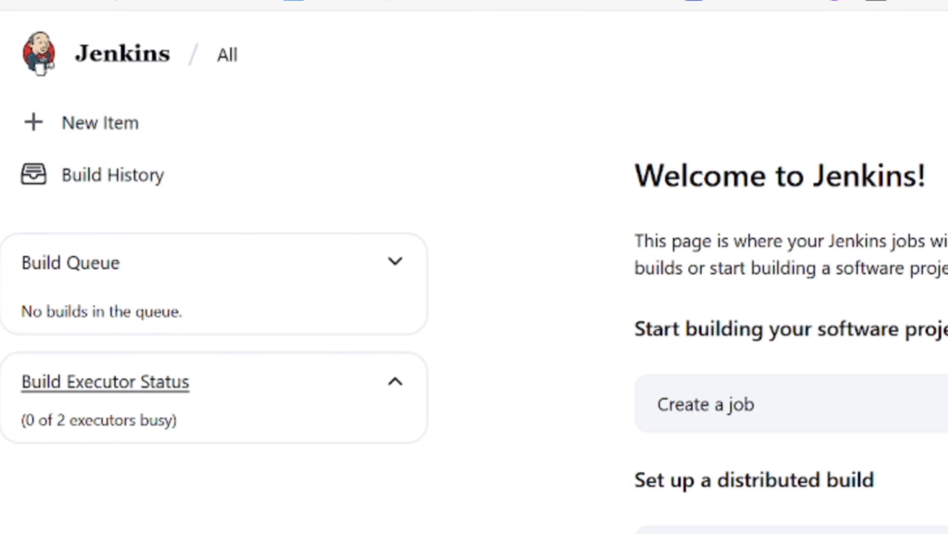
# Step: Look over the Jenkins dashboard and open the new item page to examine the item types it offers
pyautogui.click(86, 121)
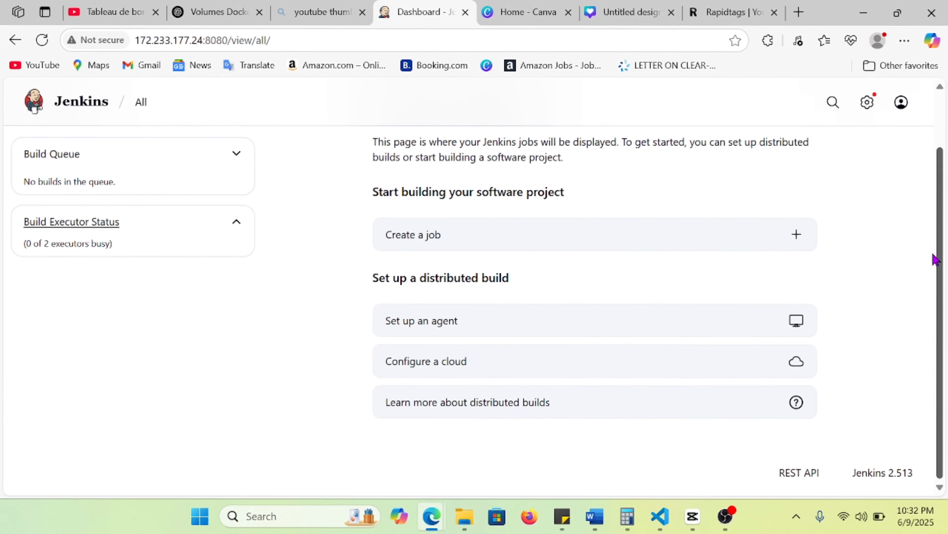
pyautogui.scroll(2, 934, 258)
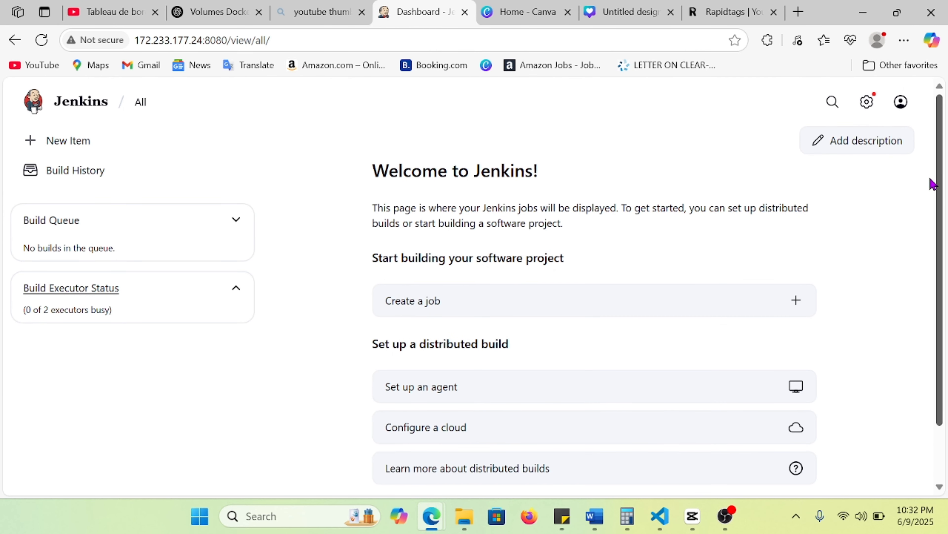
pyautogui.scroll(-2, 934, 262)
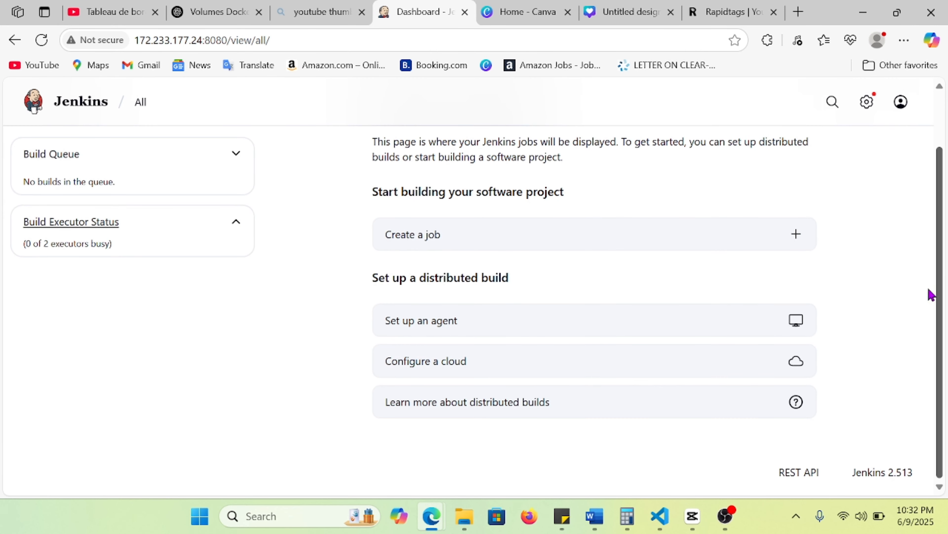
pyautogui.scroll(2, 937, 240)
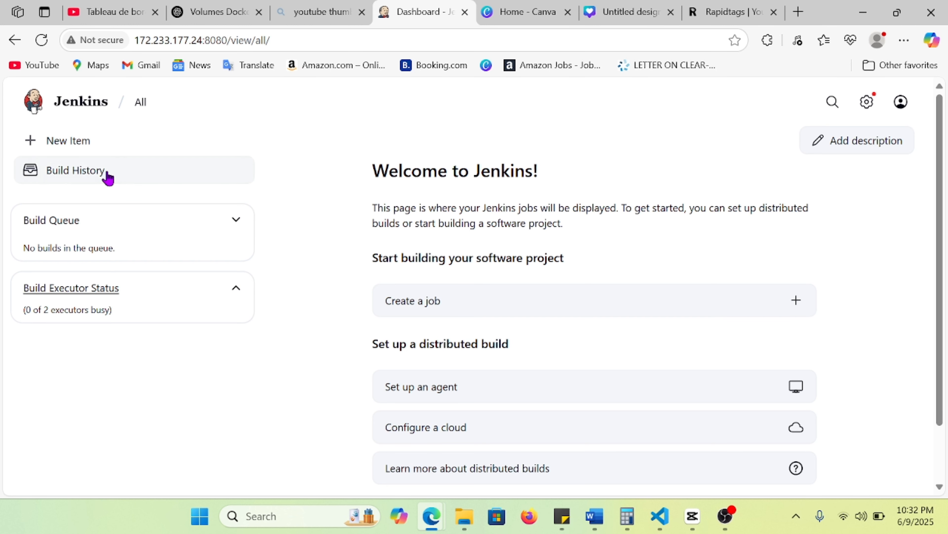
pyautogui.click(60, 143)
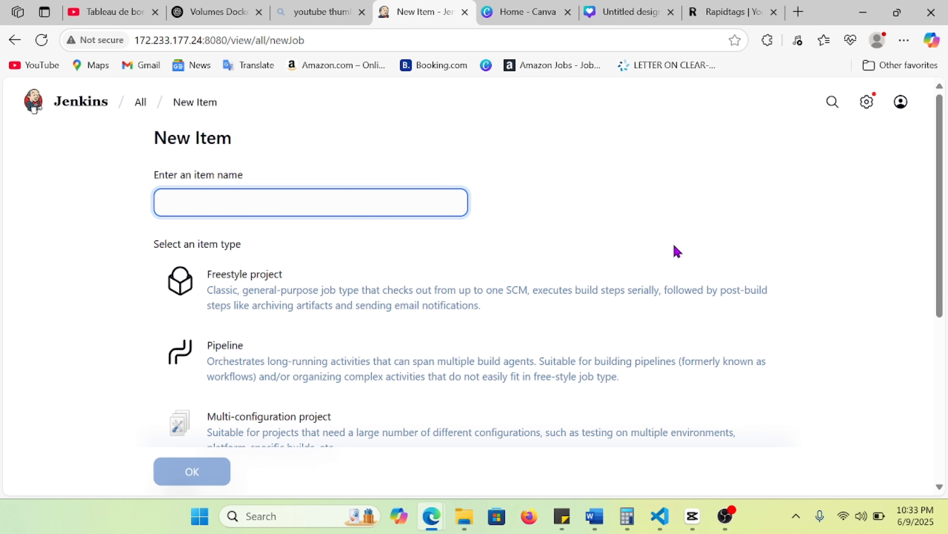
pyautogui.scroll(-4, 939, 175)
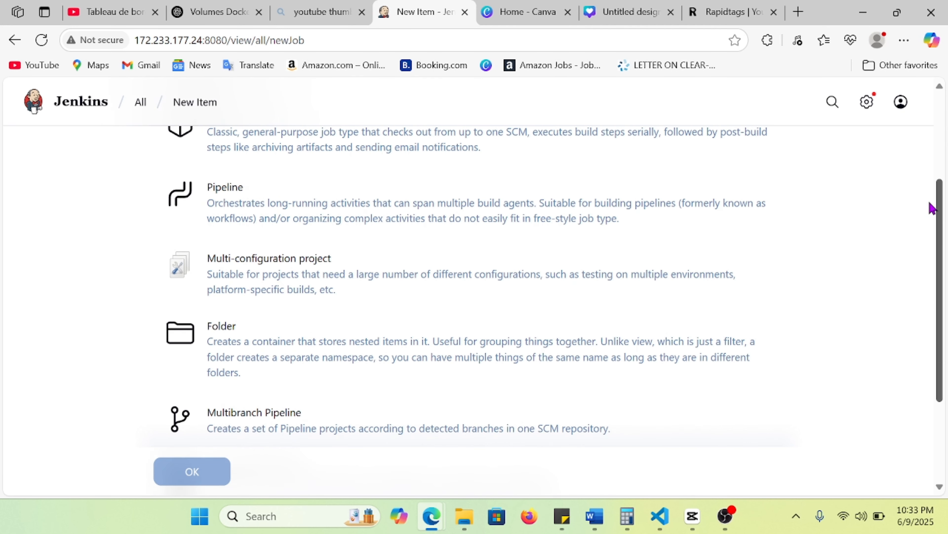
pyautogui.scroll(-4, 917, 254)
pyautogui.scroll(5, 902, 316)
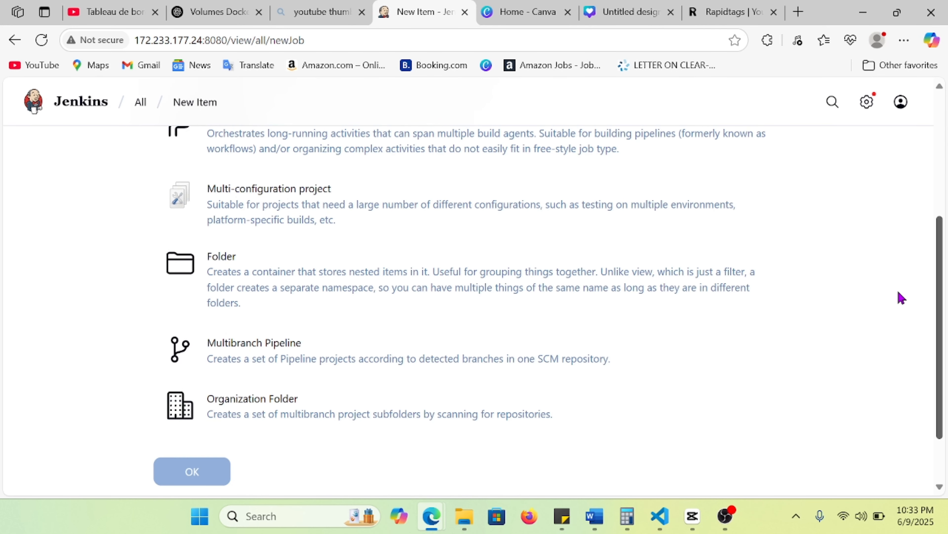
pyautogui.scroll(2, 909, 204)
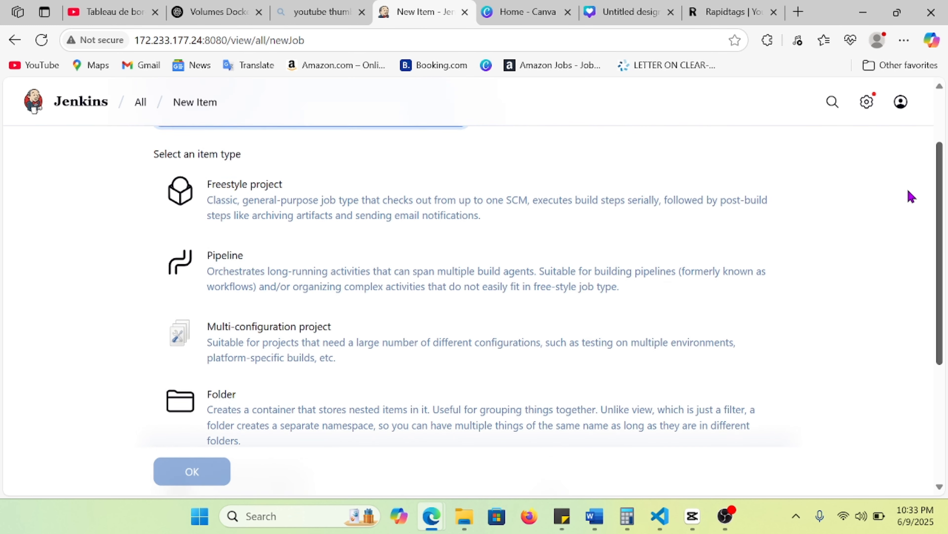
pyautogui.scroll(1, 915, 165)
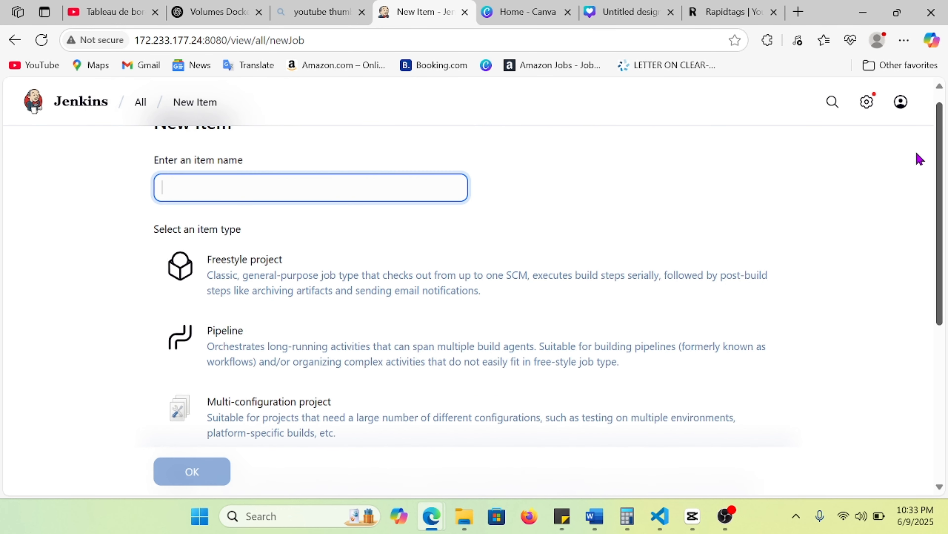
pyautogui.scroll(-1, 916, 168)
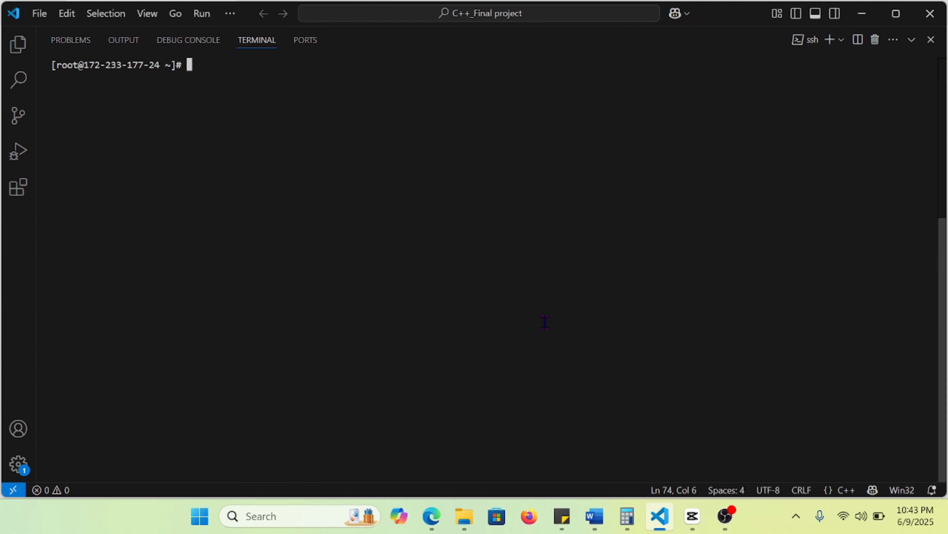
# Step: List the running Docker containers on the server with docker ps
pyautogui.press('Return')
pyautogui.press('Return')
pyautogui.write('docker ')
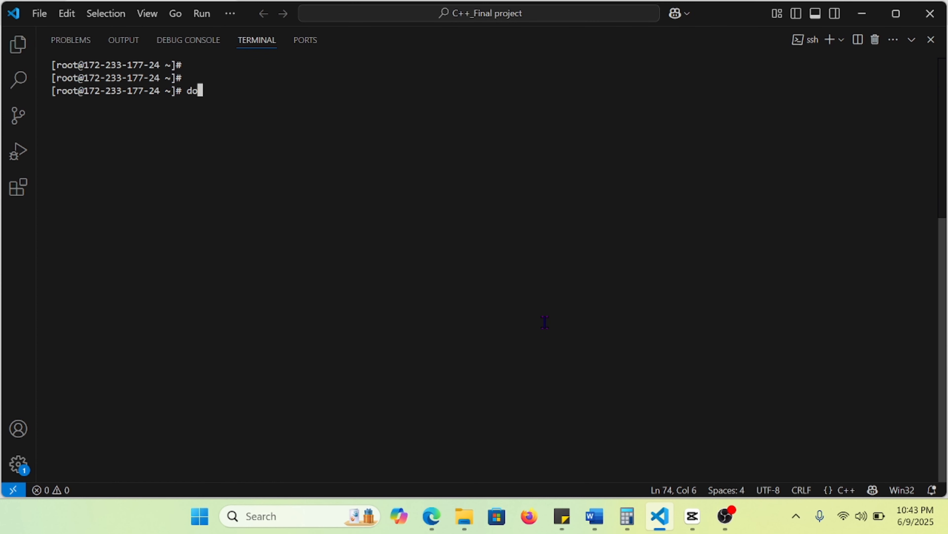
pyautogui.write('ps')
pyautogui.press('Return')
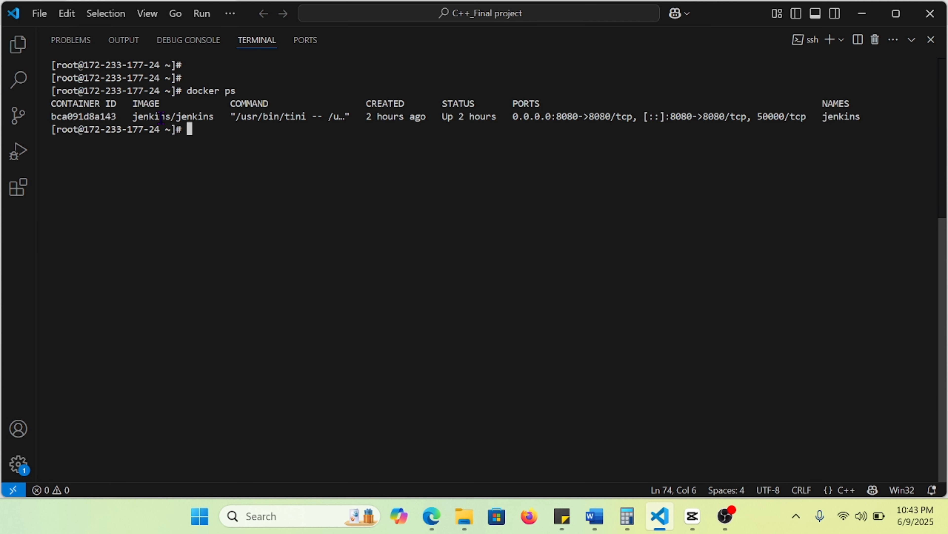
# Step: Open an interactive shell in the Jenkins container with docker exec -it bca091d8a143 bash and clear the terminal
pyautogui.moveTo(121, 114); pyautogui.dragTo(47, 112)
pyautogui.hotkey('ctrl', 'c')
pyautogui.write('docker exec -it')
pyautogui.press('BackSpace')
pyautogui.press('BackSpace')
pyautogui.write('t')
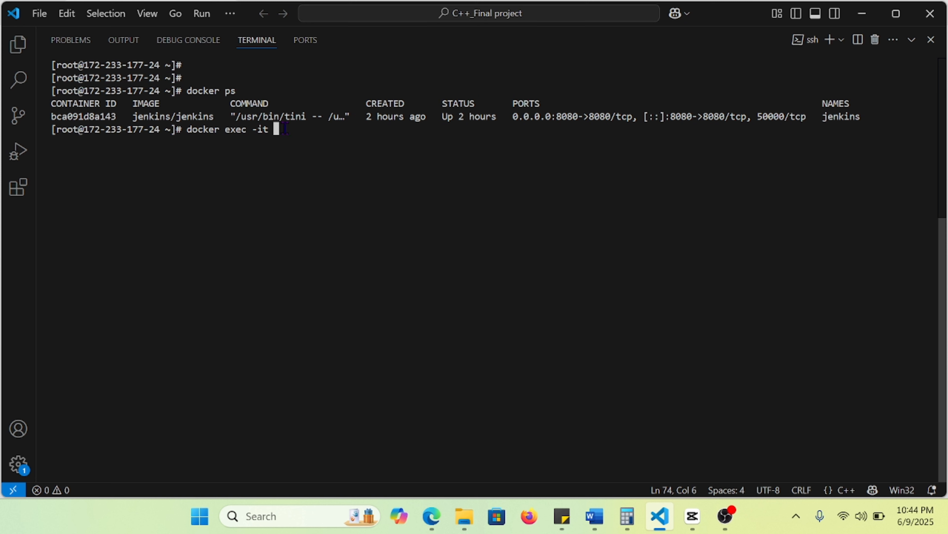
pyautogui.hotkey('ctrl', 'v')
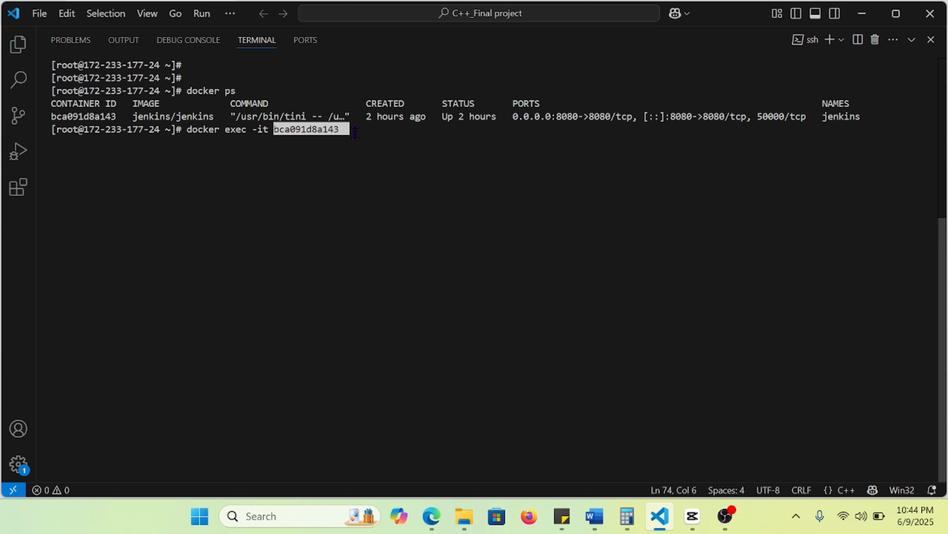
pyautogui.press('Right')
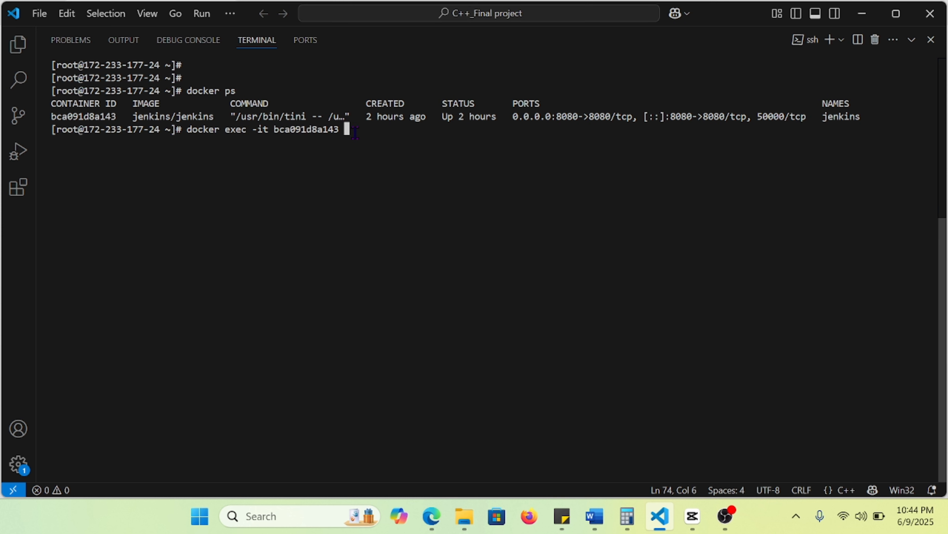
pyautogui.write('bash')
pyautogui.press('Return')
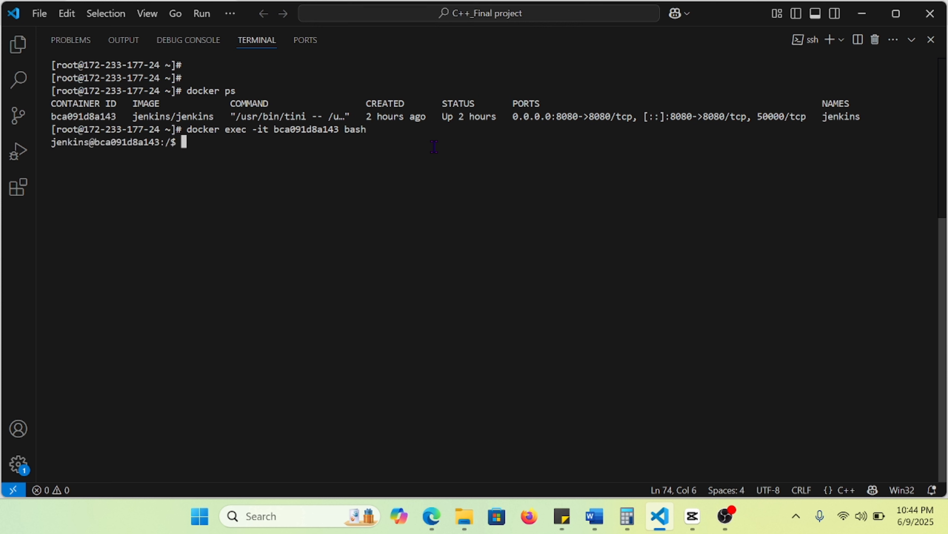
pyautogui.moveTo(185, 143); pyautogui.dragTo(51, 143)
pyautogui.hotkey('ctrl', 'l')
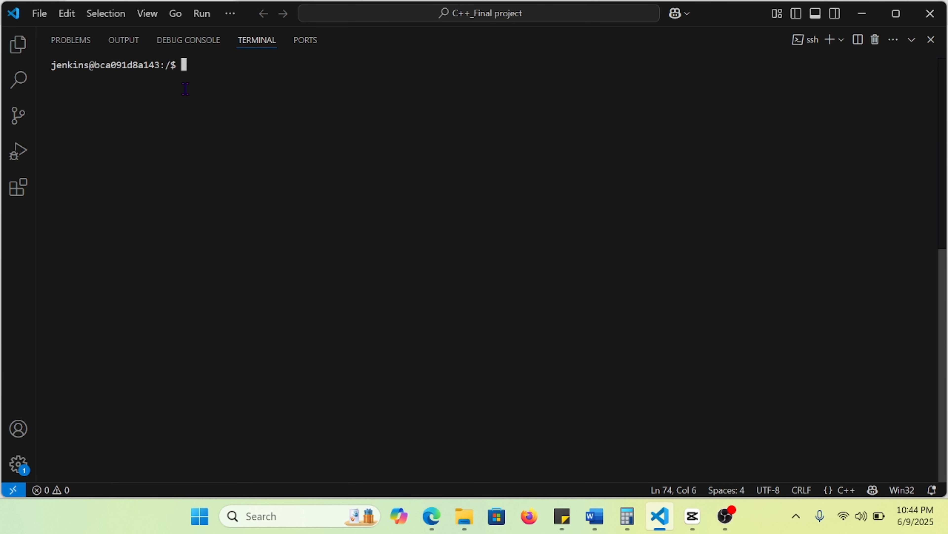
# Step: Change to the /var directory inside the container and list its contents
pyautogui.write('cd /var')
pyautogui.press('Return')
pyautogui.write('ls')
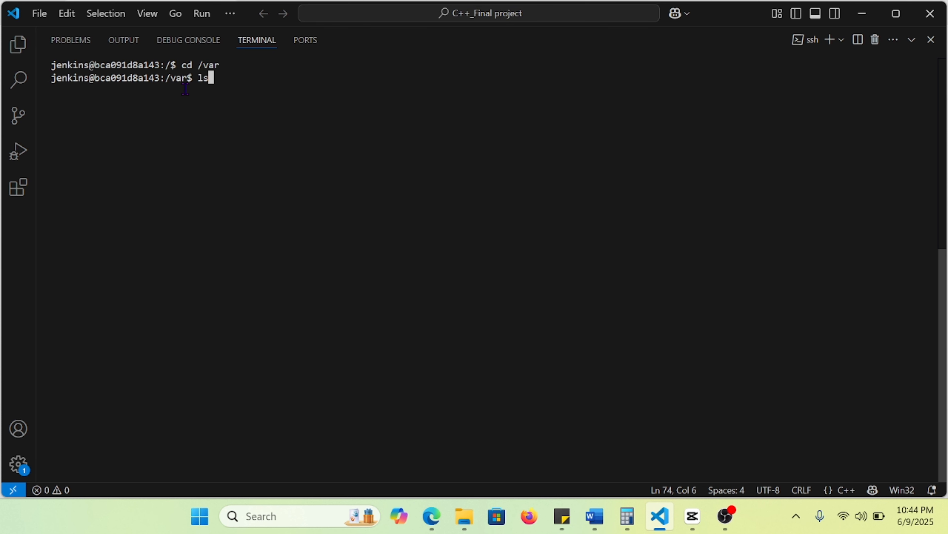
pyautogui.press('Return')
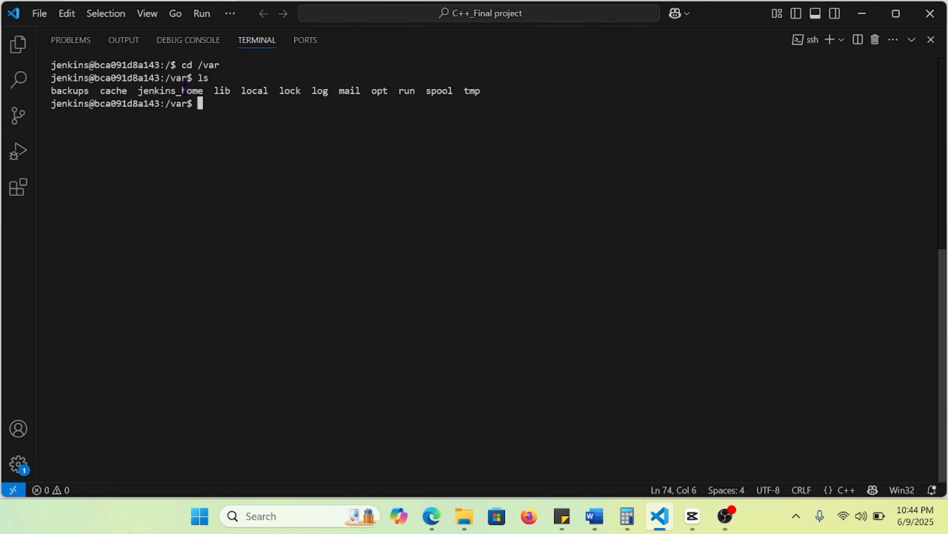
# Step: List the contents of the jenkins_home directory and clear the terminal
pyautogui.moveTo(202, 87); pyautogui.dragTo(135, 87)
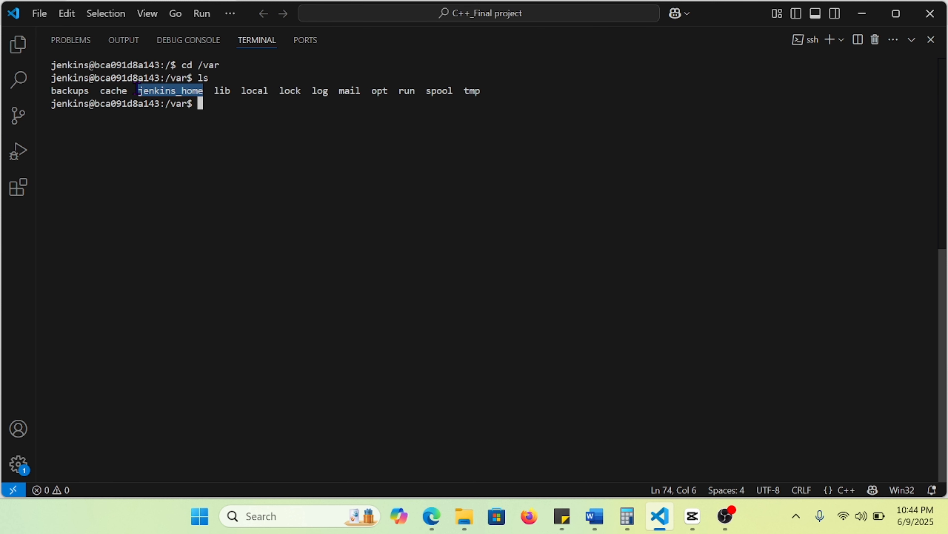
pyautogui.hotkey('ctrl', 'c')
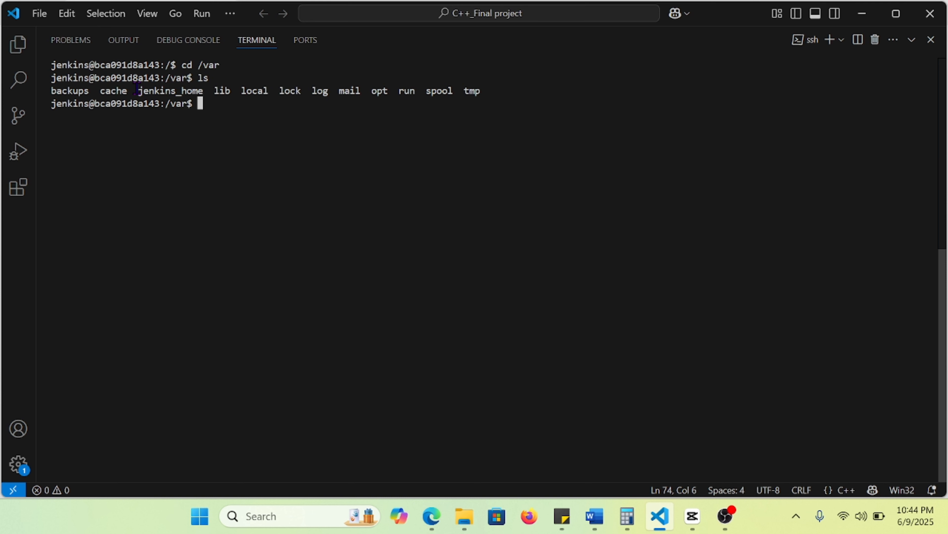
pyautogui.write('ls')
pyautogui.hotkey('ctrl', 'v')
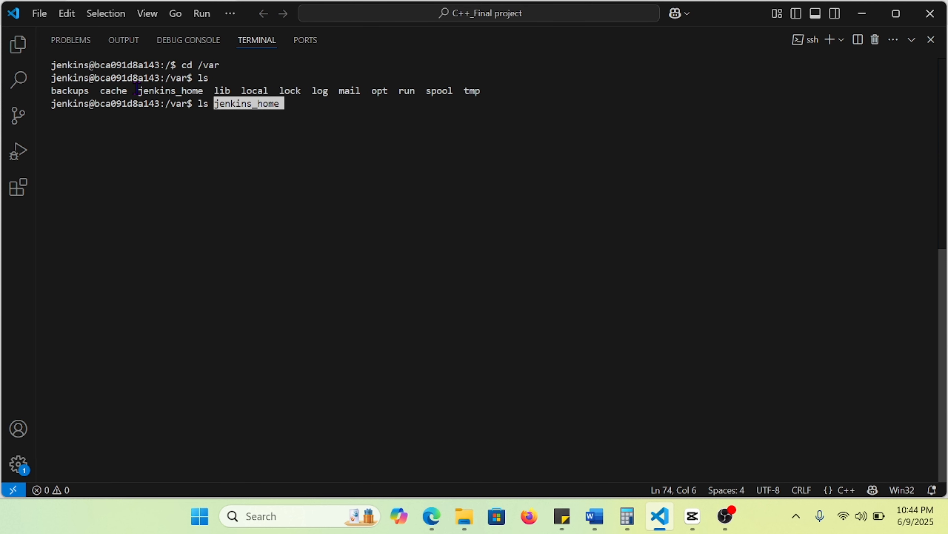
pyautogui.press('Return')
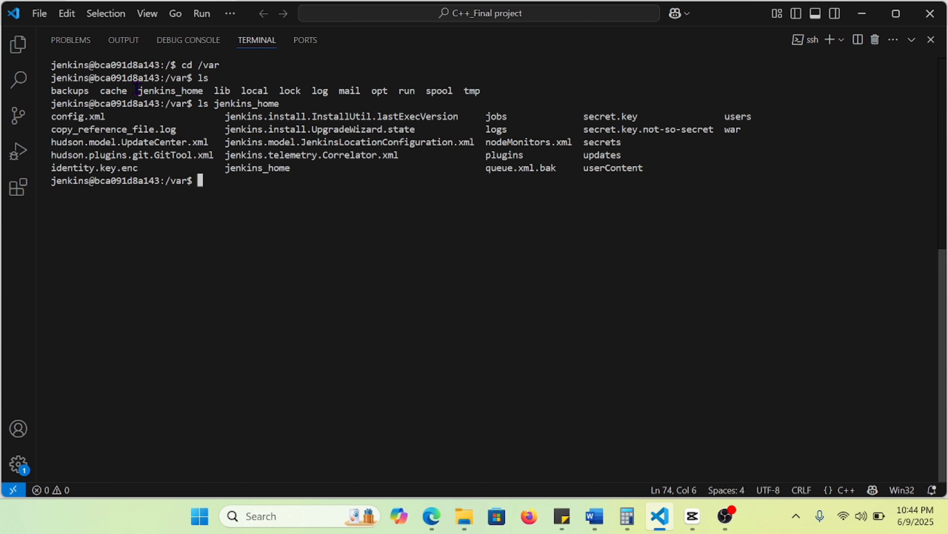
pyautogui.hotkey('ctrl', 'l')
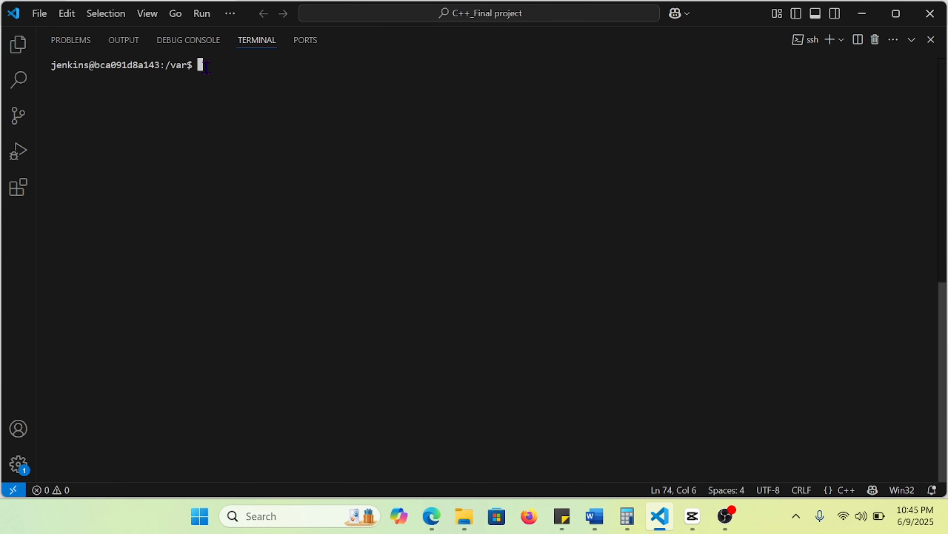
pyautogui.moveTo(208, 68); pyautogui.dragTo(50, 68)
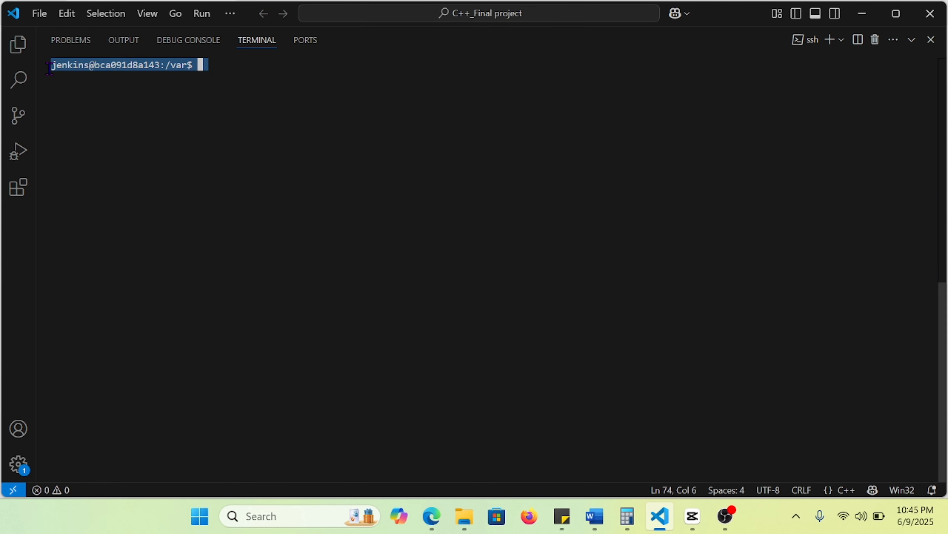
pyautogui.click(218, 65)
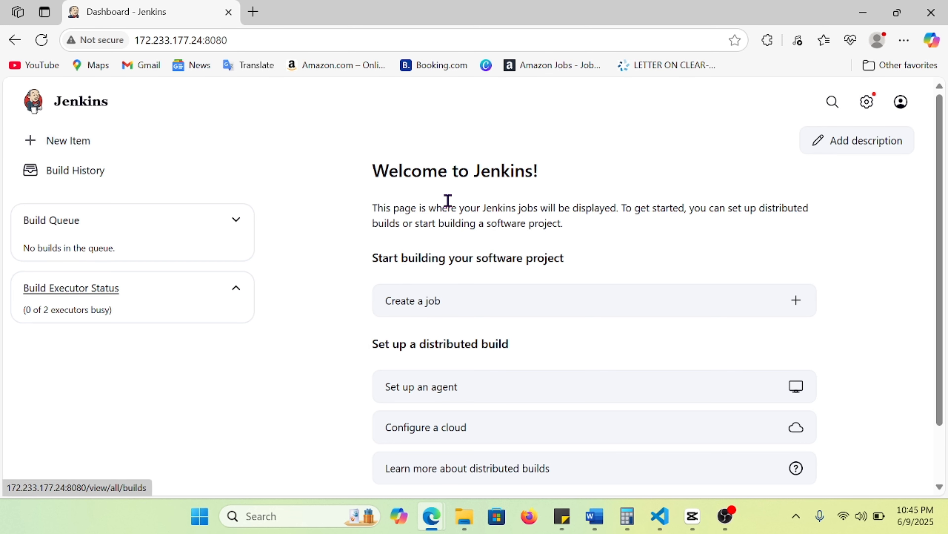
# Step: Create a freestyle project named My-First-job from the Jenkins dashboard
pyautogui.click(421, 304)
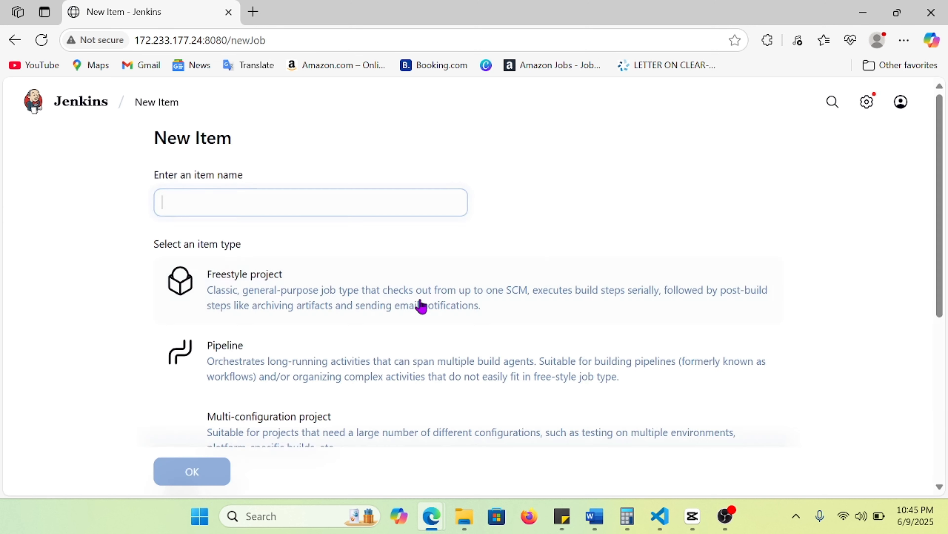
pyautogui.click(224, 297)
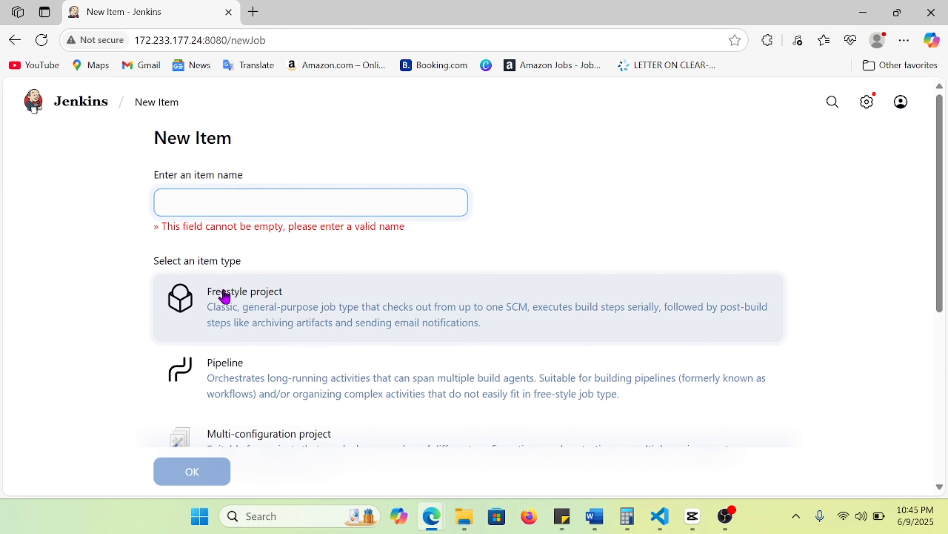
pyautogui.click(225, 205)
pyautogui.write('M')
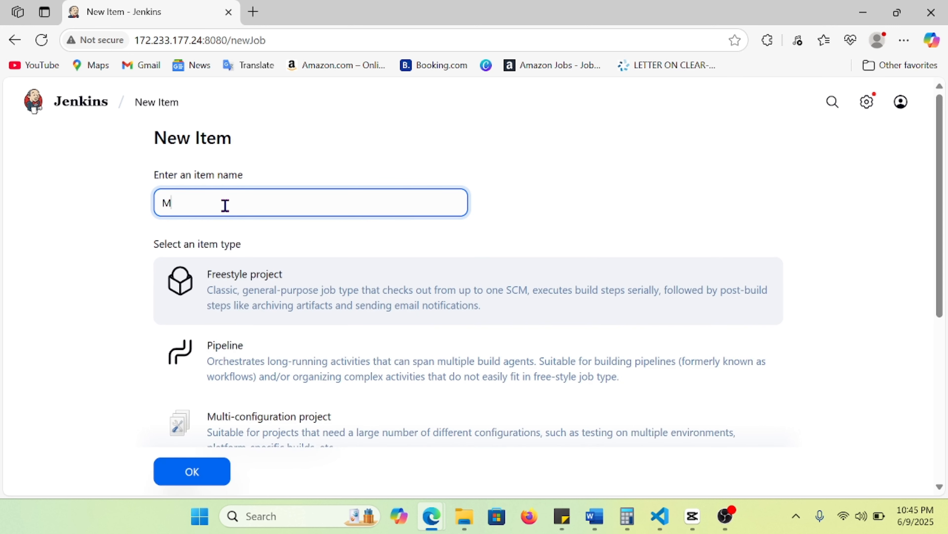
pyautogui.write('y-First-job')
pyautogui.moveTo(939, 165); pyautogui.dragTo(931, 363)
pyautogui.click(192, 416)
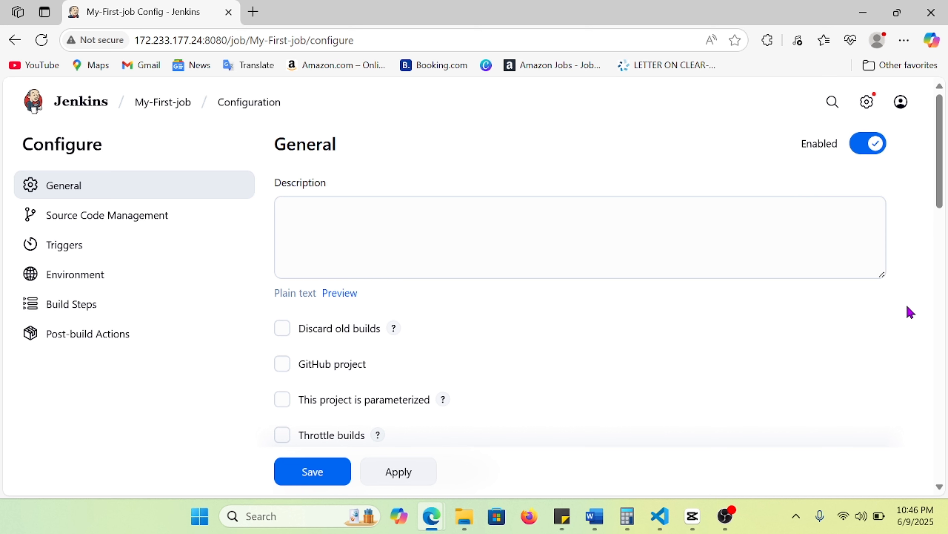
# Step: Add an Execute shell build step with the command echo Hello world! to My-First-job and save the configuration
pyautogui.moveTo(943, 120); pyautogui.dragTo(944, 395)
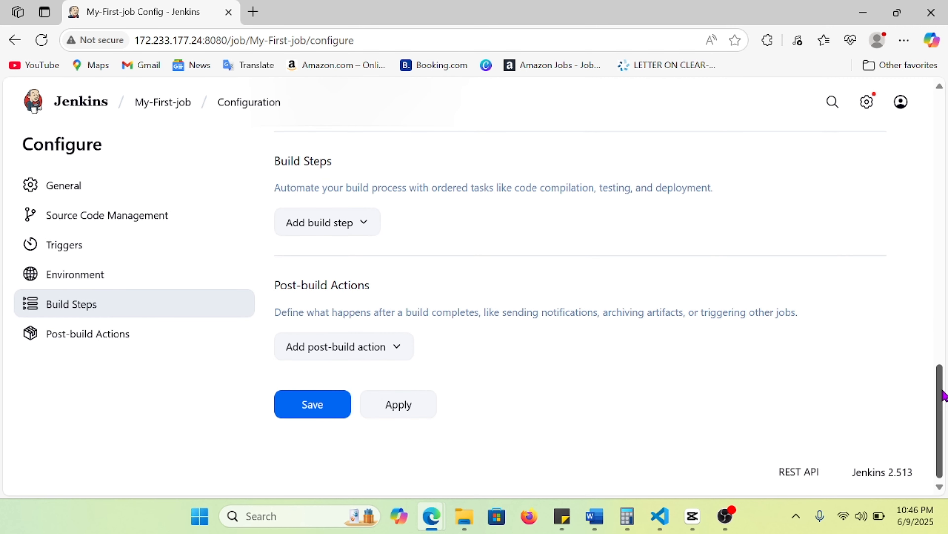
pyautogui.moveTo(943, 392); pyautogui.dragTo(946, 295)
pyautogui.scroll(-6, 946, 295)
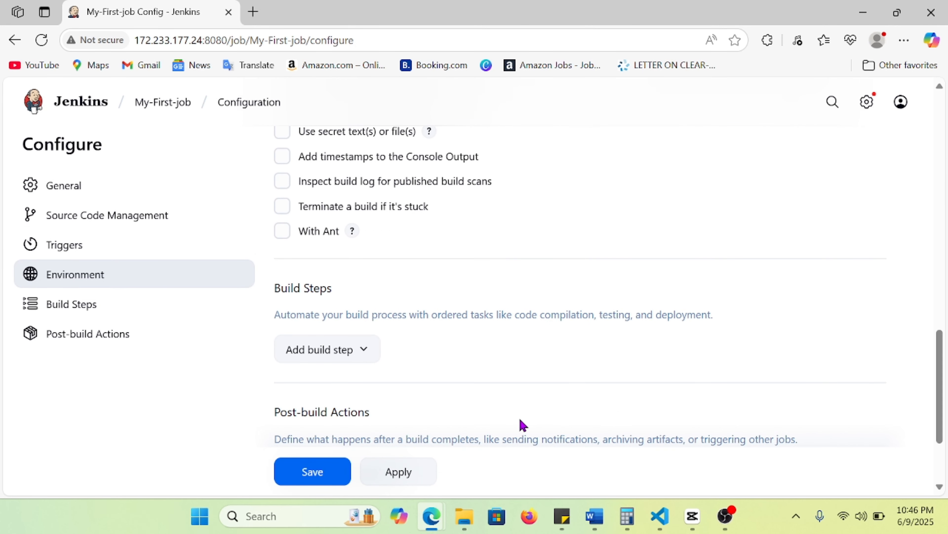
pyautogui.click(364, 351)
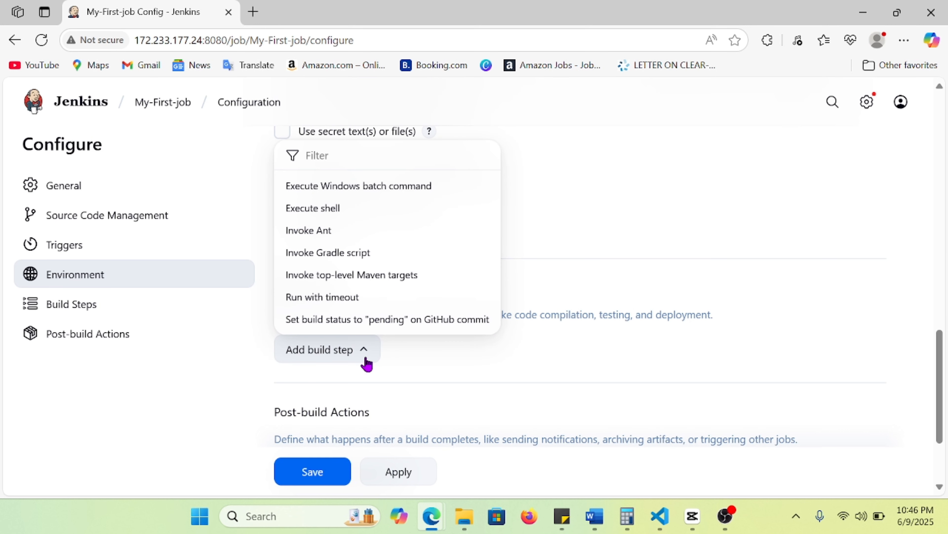
pyautogui.click(321, 208)
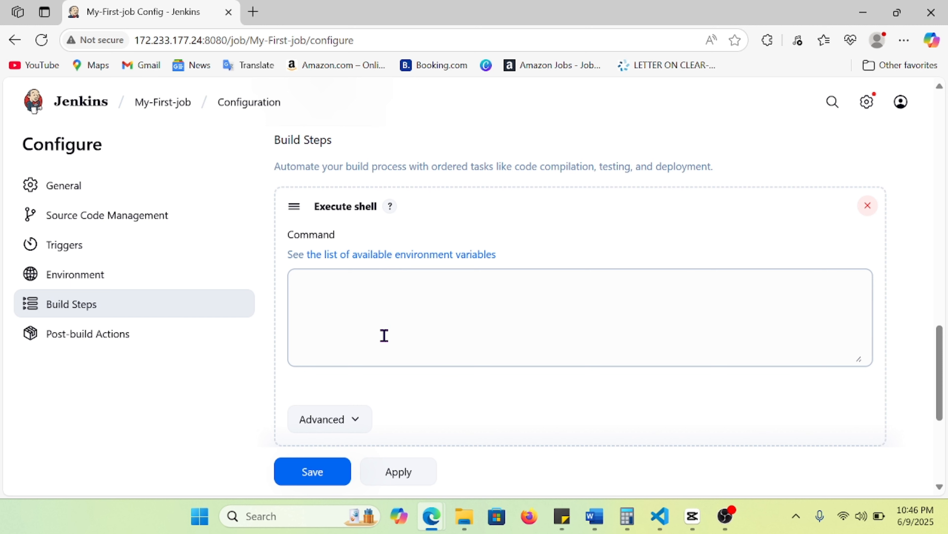
pyautogui.click(381, 297)
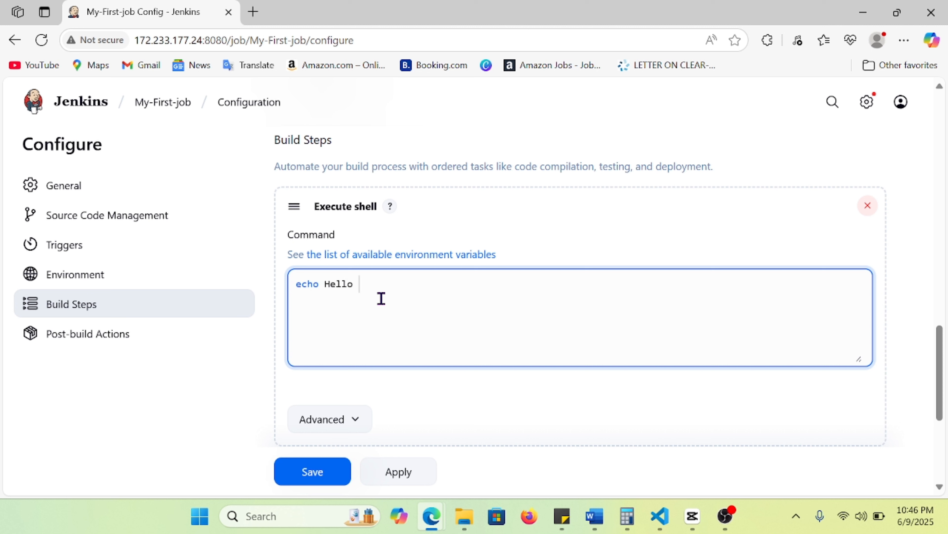
pyautogui.write('d!')
pyautogui.click(319, 477)
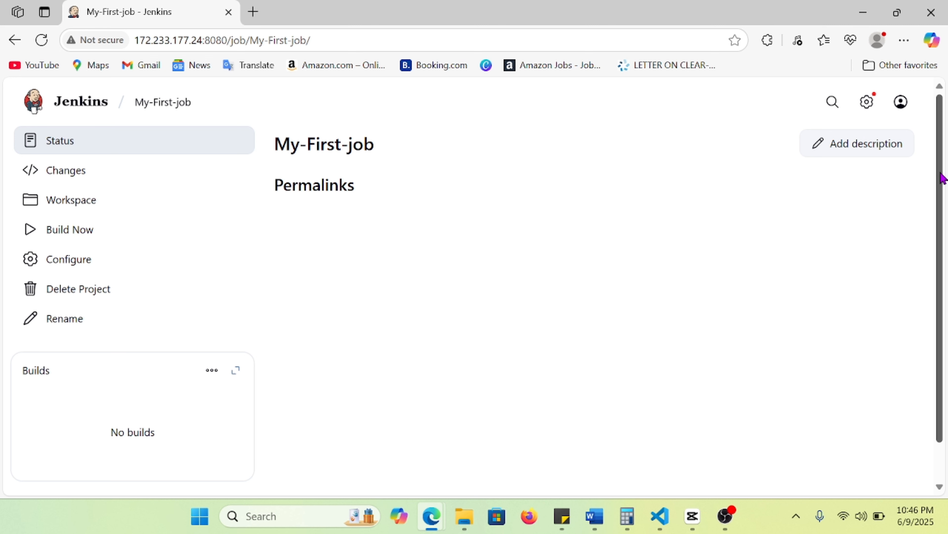
# Step: Run a build of My-First-job and open the console output of build #1
pyautogui.moveTo(944, 182); pyautogui.dragTo(946, 101)
pyautogui.click(71, 230)
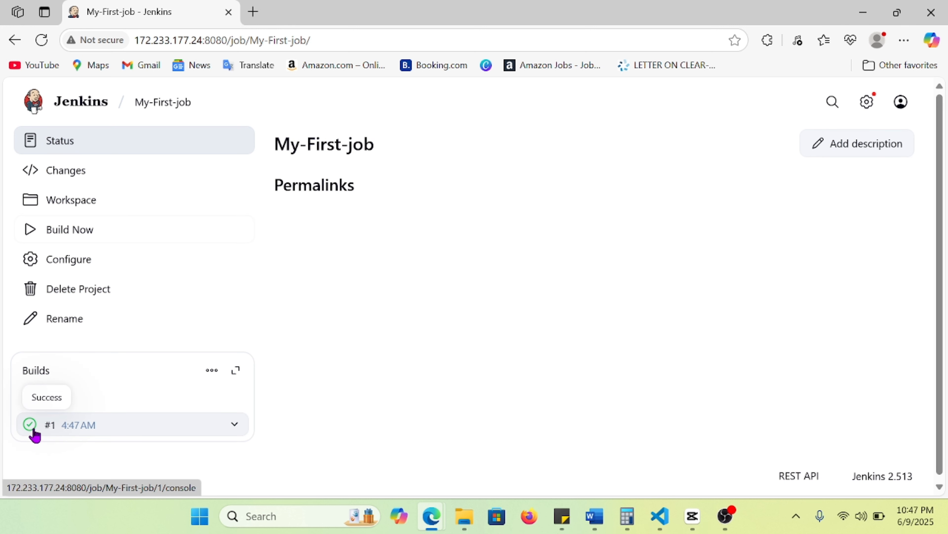
pyautogui.click(33, 434)
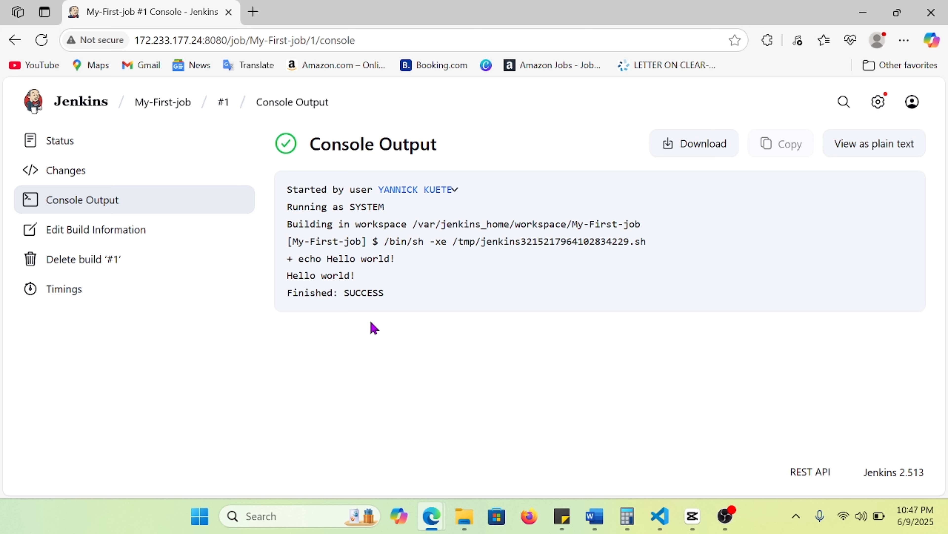
# Step: Review the timings, changes and status pages of build #1
pyautogui.click(67, 294)
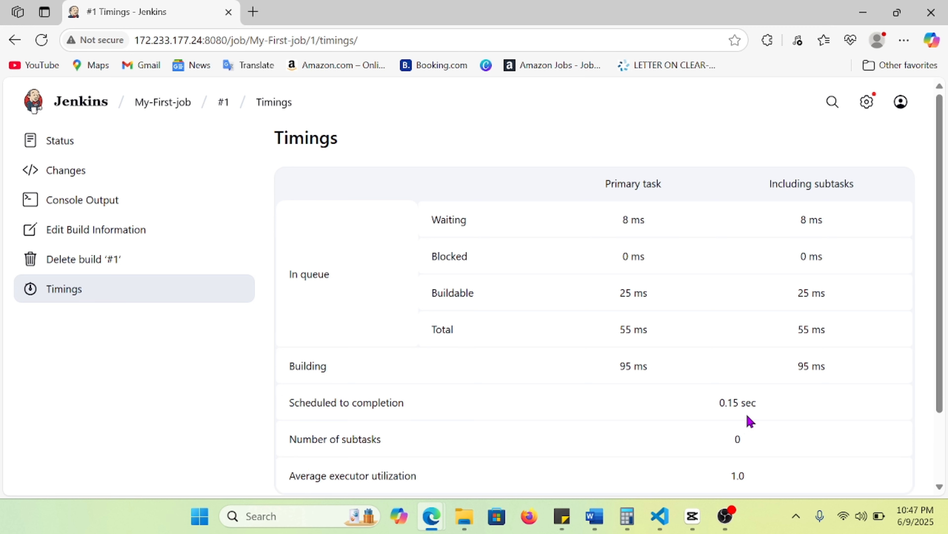
pyautogui.moveTo(946, 353); pyautogui.dragTo(927, 343)
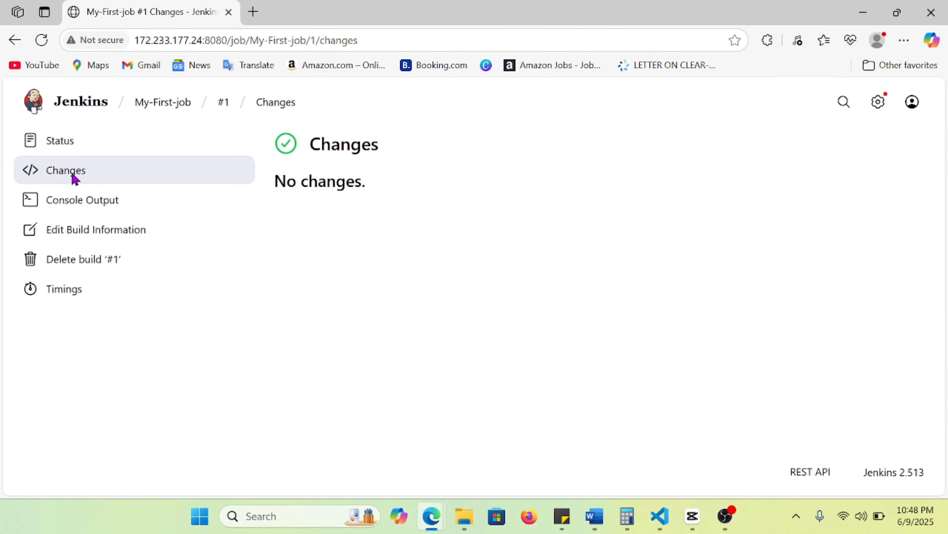
pyautogui.click(63, 148)
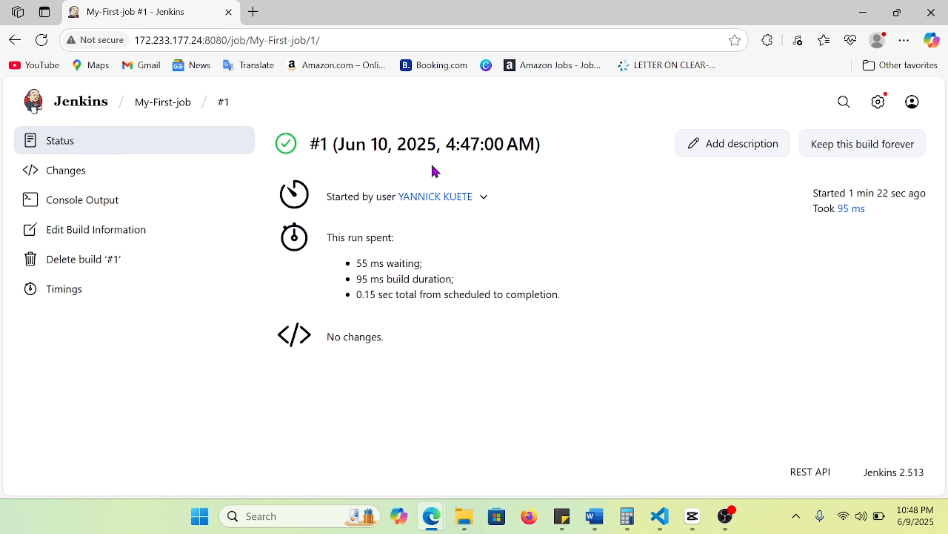
# Step: Create another freestyle project named Create a new file from the Jenkins dashboard
pyautogui.click(89, 111)
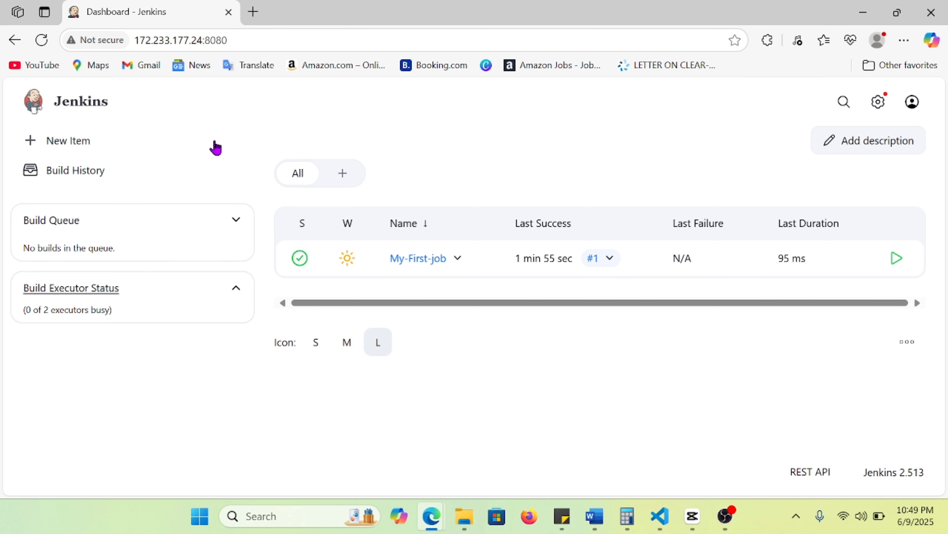
pyautogui.click(67, 141)
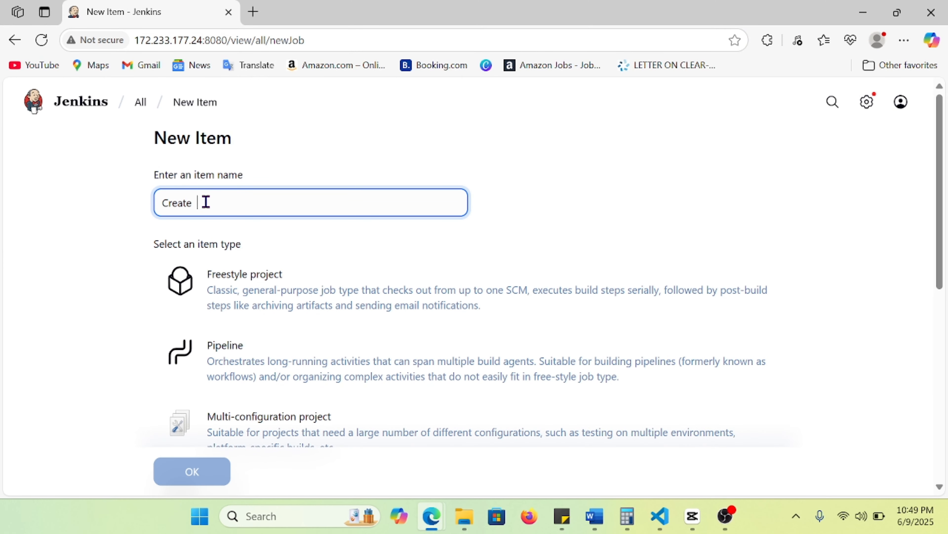
pyautogui.write('new file')
pyautogui.click(295, 301)
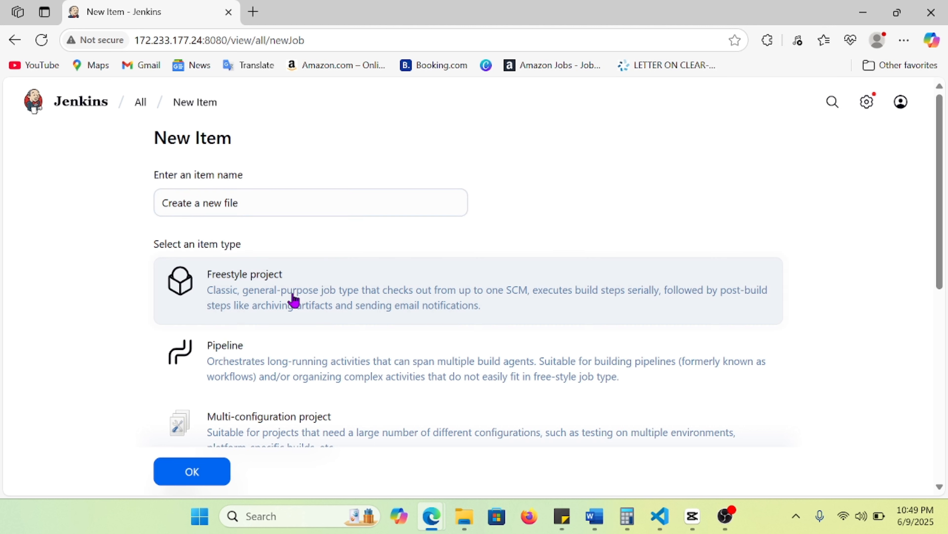
pyautogui.click(192, 473)
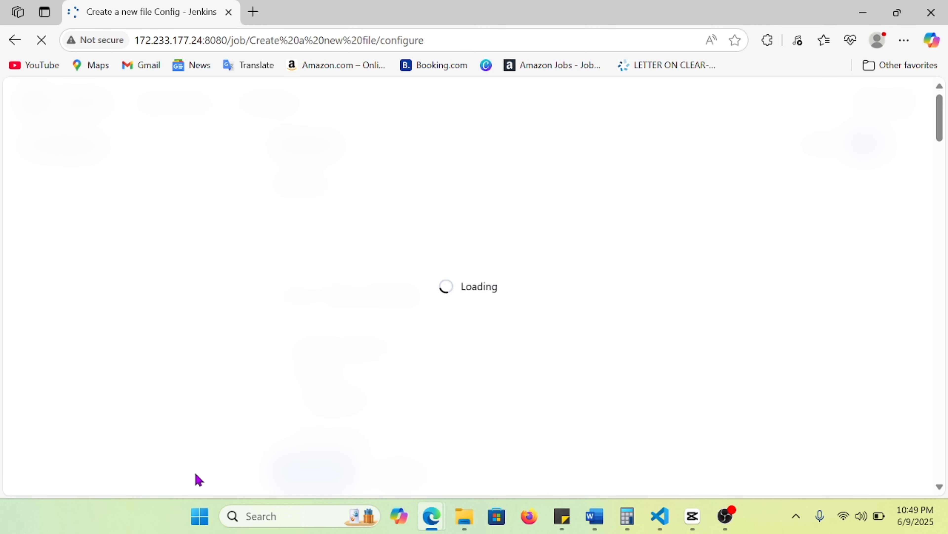
# Step: Set the project's description to "My first Jenkins file"
pyautogui.click(452, 254)
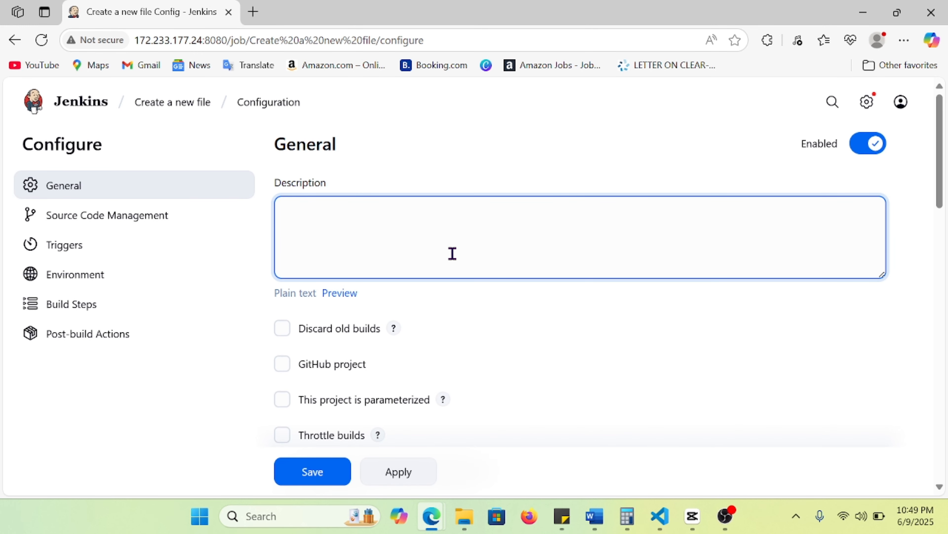
pyautogui.write('My ')
pyautogui.write('firs')
pyautogui.press('BackSpace')
pyautogui.write('rst jenkins file')
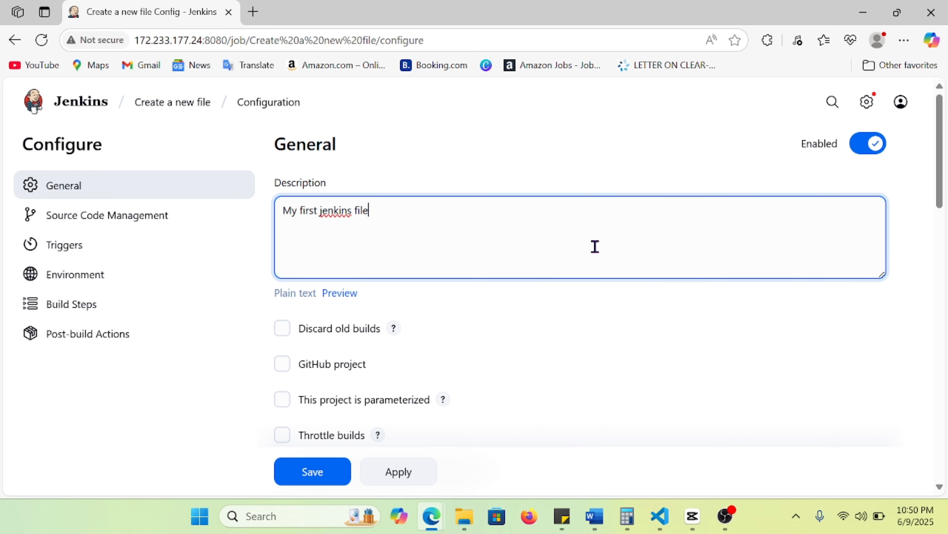
pyautogui.click(323, 208)
pyautogui.press('BackSpace')
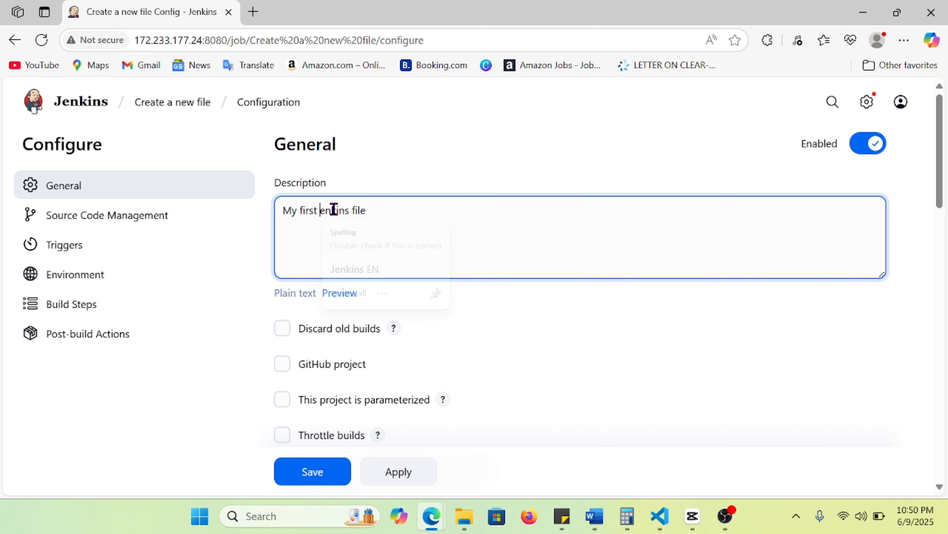
pyautogui.write('J')
# Step: Add an Execute shell build step with the command touch ~/Almalinux and save the project
pyautogui.scroll(-8, 934, 183)
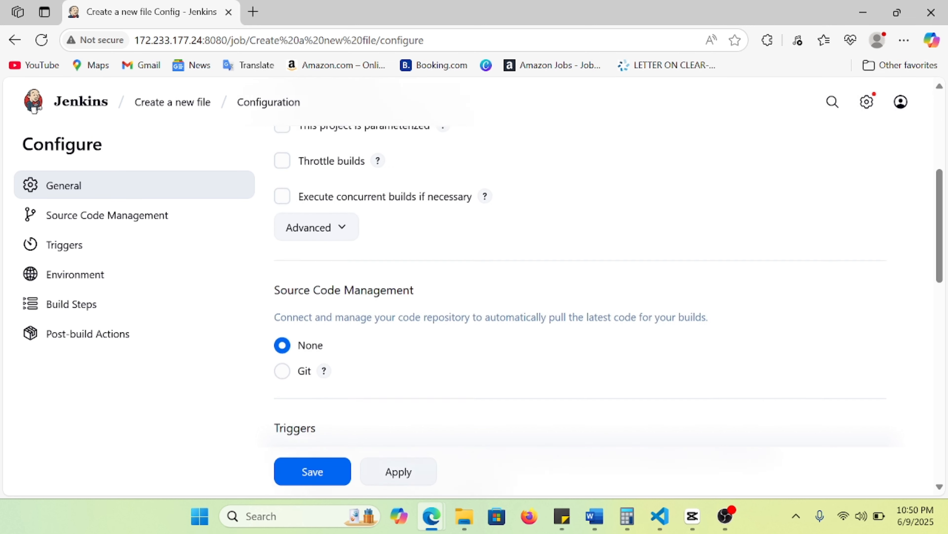
pyautogui.scroll(-10, 608, 288)
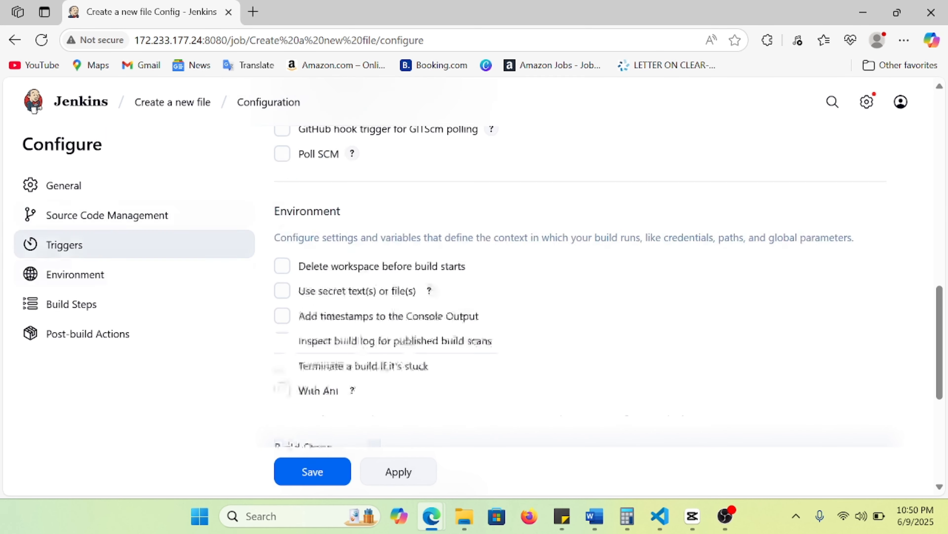
pyautogui.scroll(-2, 587, 211)
pyautogui.click(346, 267)
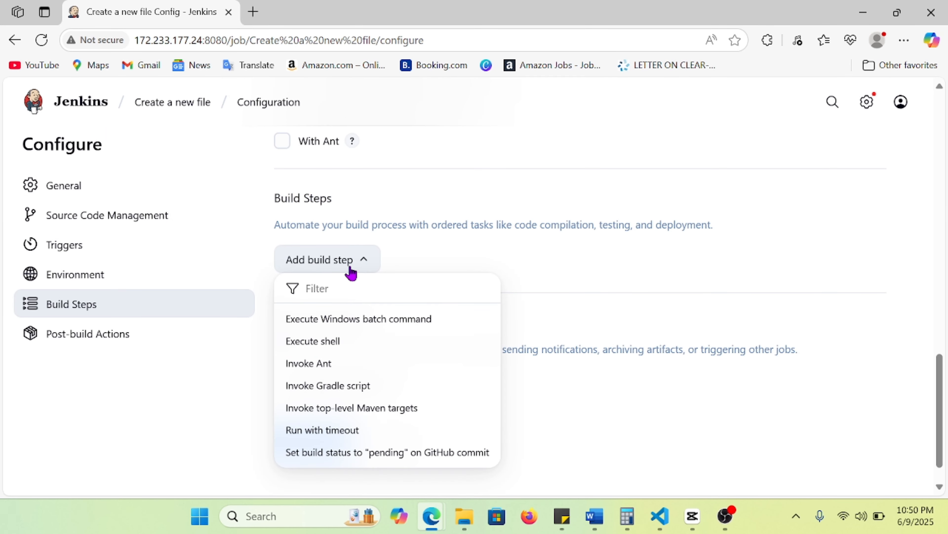
pyautogui.click(326, 342)
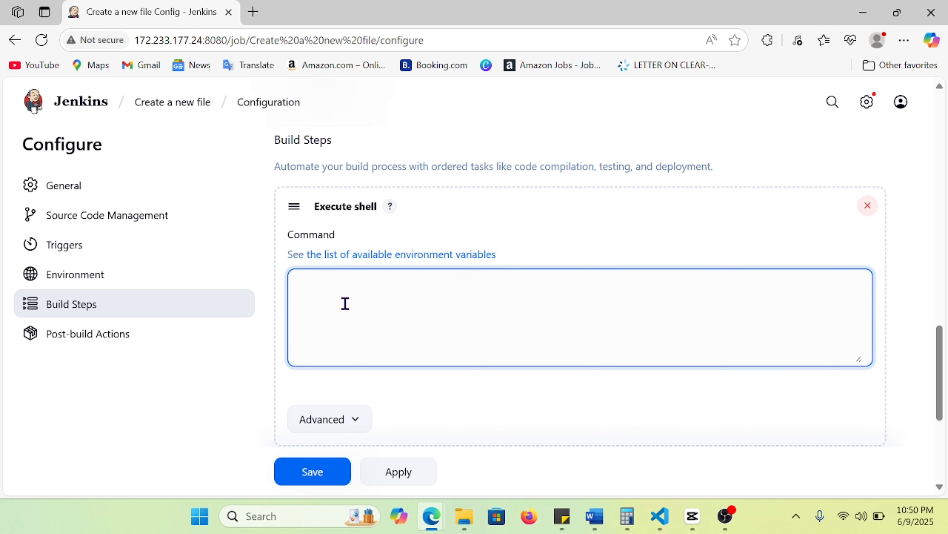
pyautogui.write('touch ~/Almalinux')
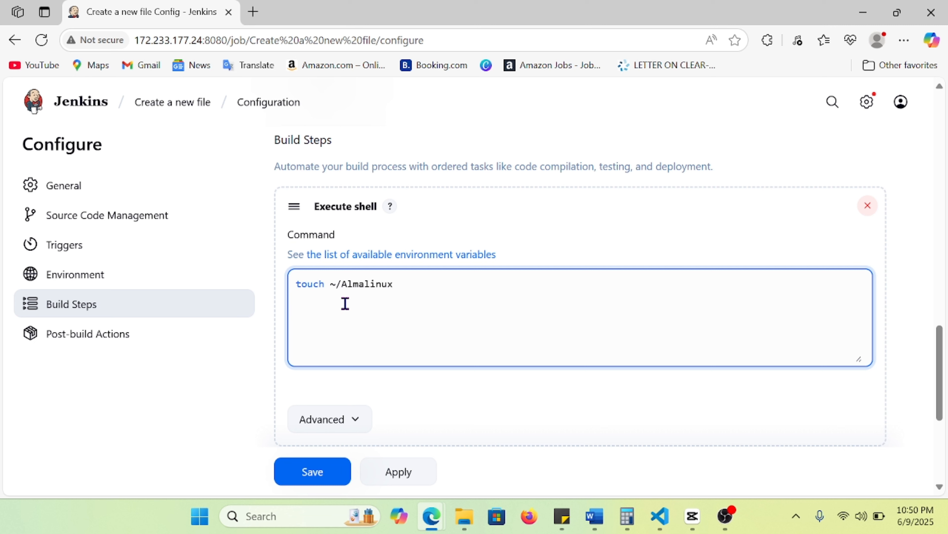
pyautogui.click(329, 473)
# Step: Run the Create a new file job twice and open build #2
pyautogui.click(74, 243)
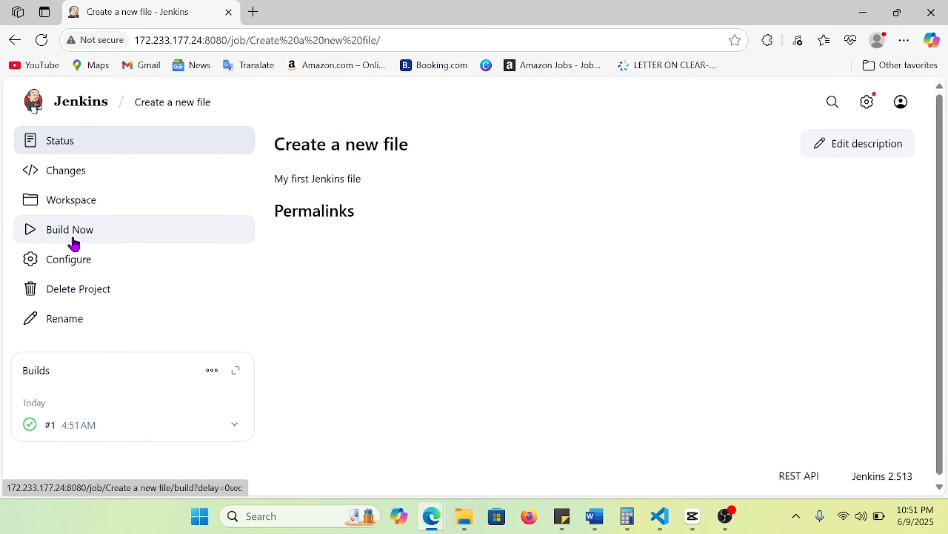
pyautogui.scroll(-1, 478, 355)
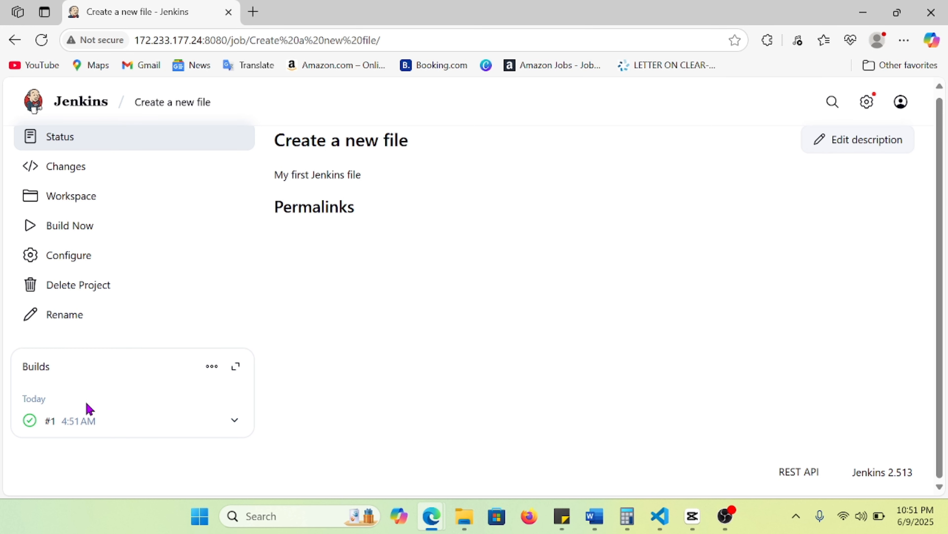
pyautogui.click(65, 228)
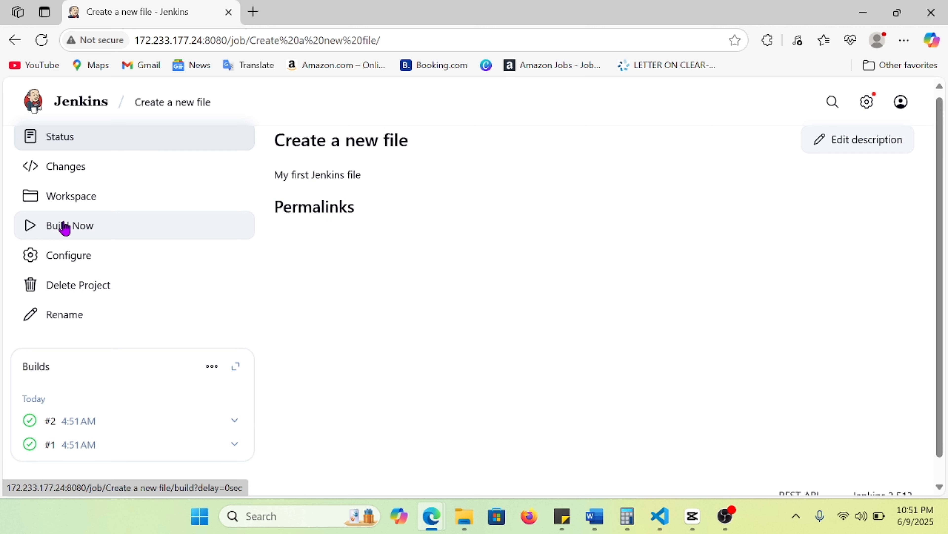
pyautogui.click(59, 422)
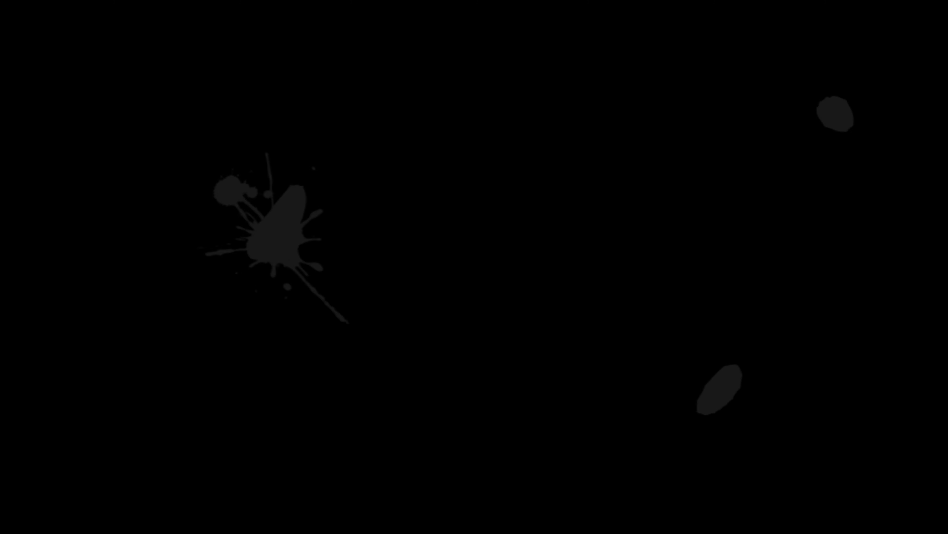
# Step: In the VS Code terminal, list the contents of the container's /var directory and clear the terminal
pyautogui.write('ls')
pyautogui.press('Return')
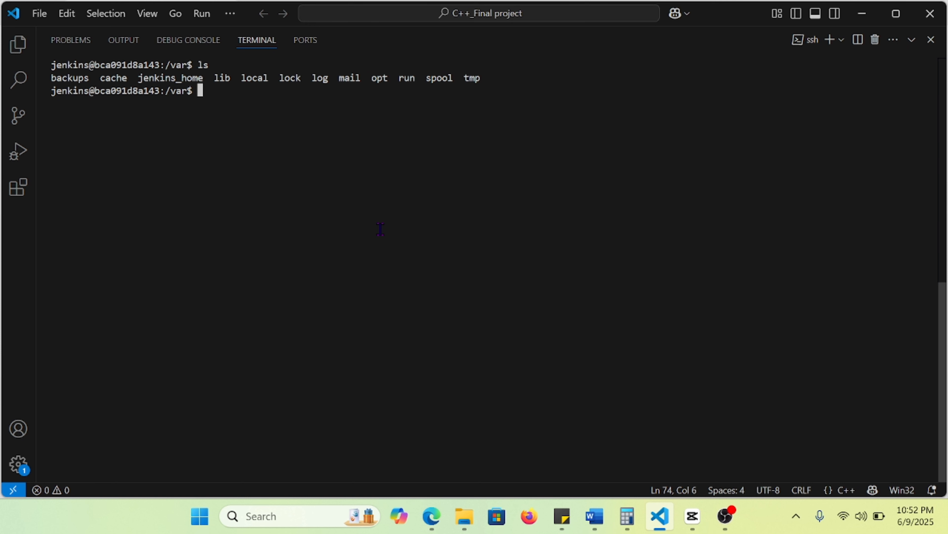
pyautogui.hotkey('ctrl', 'c')
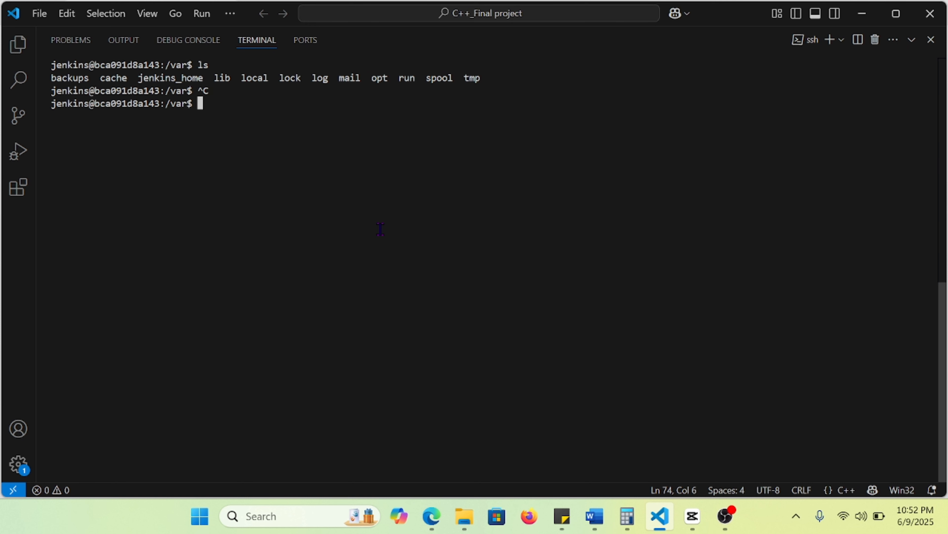
pyautogui.hotkey('ctrl', 'l')
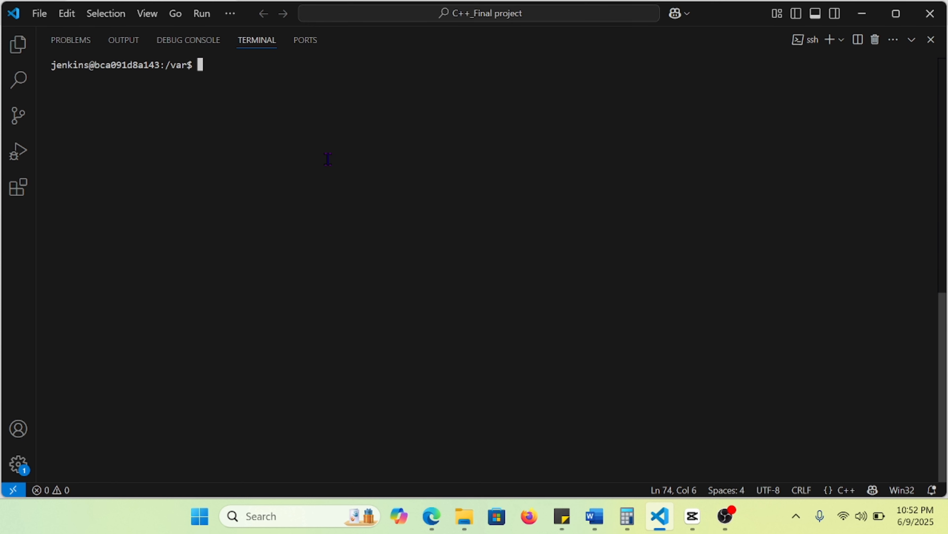
# Step: Change to the Jenkins user's home directory, list its contents and highlight the Almalinux file
pyautogui.write('cd ~')
pyautogui.press('Return')
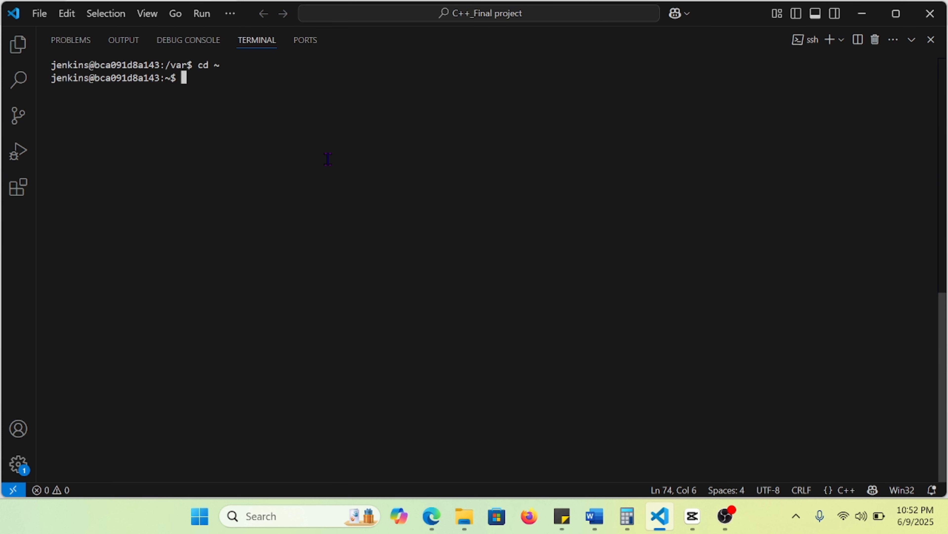
pyautogui.write('ls')
pyautogui.press('Return')
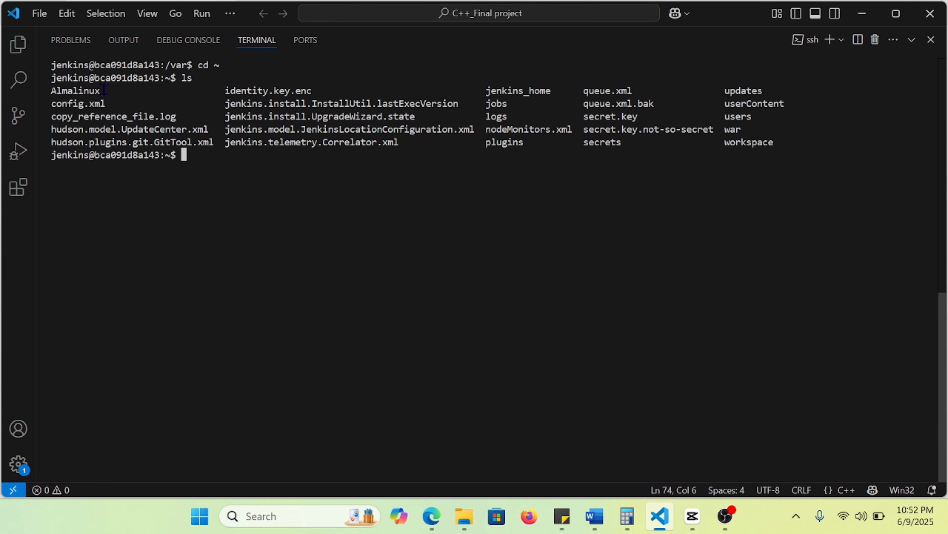
pyautogui.moveTo(104, 88); pyautogui.dragTo(44, 89)
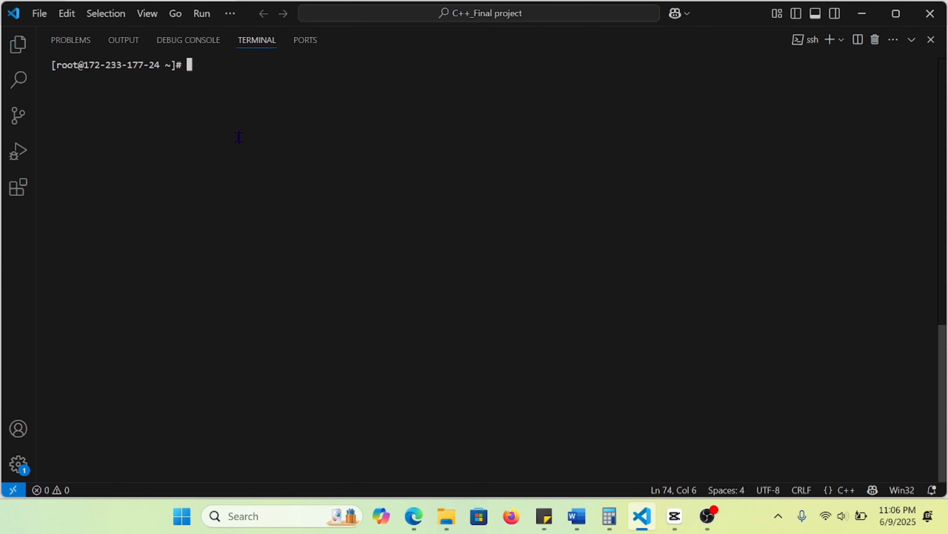
# Step: Run the date command, and print the sentence "The current date is $(date)" with an echo command
pyautogui.write('date')
pyautogui.press('Return')
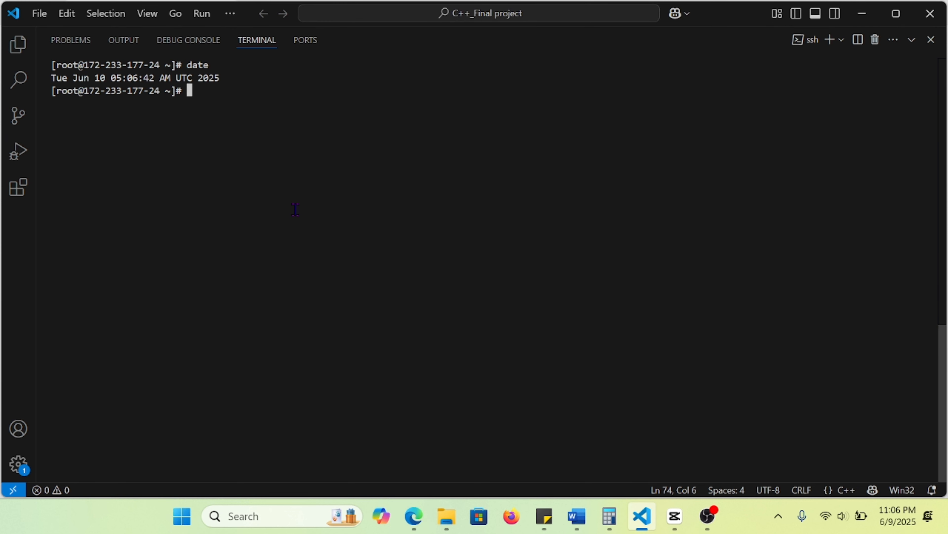
pyautogui.write('echo $(')
pyautogui.press('Left')
pyautogui.press('Left')
pyautogui.press('Left')
pyautogui.write('"T')
pyautogui.write('he curre')
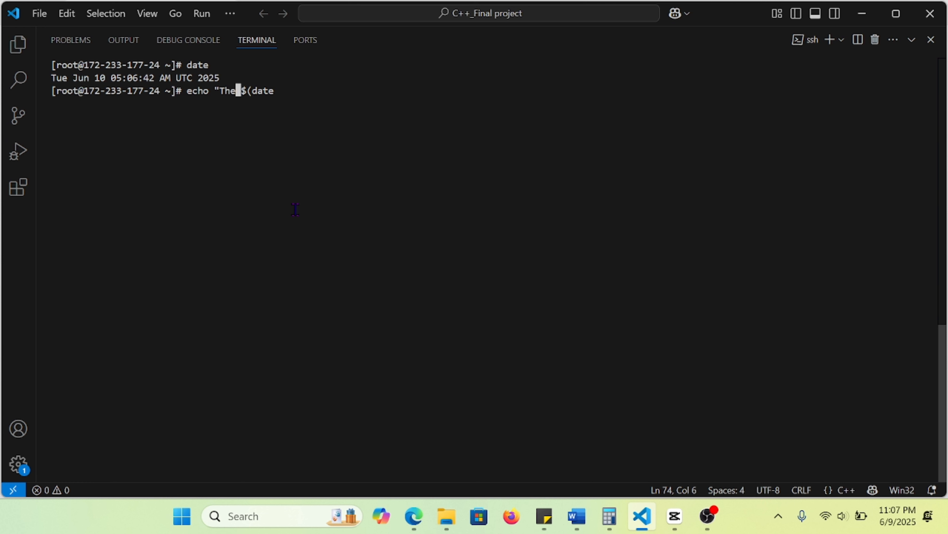
pyautogui.write('nt ')
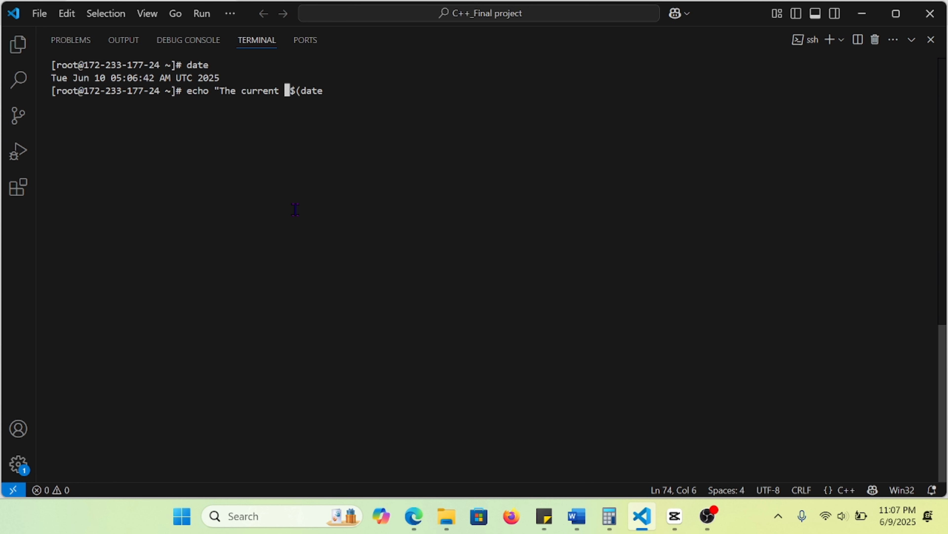
pyautogui.write('date is')
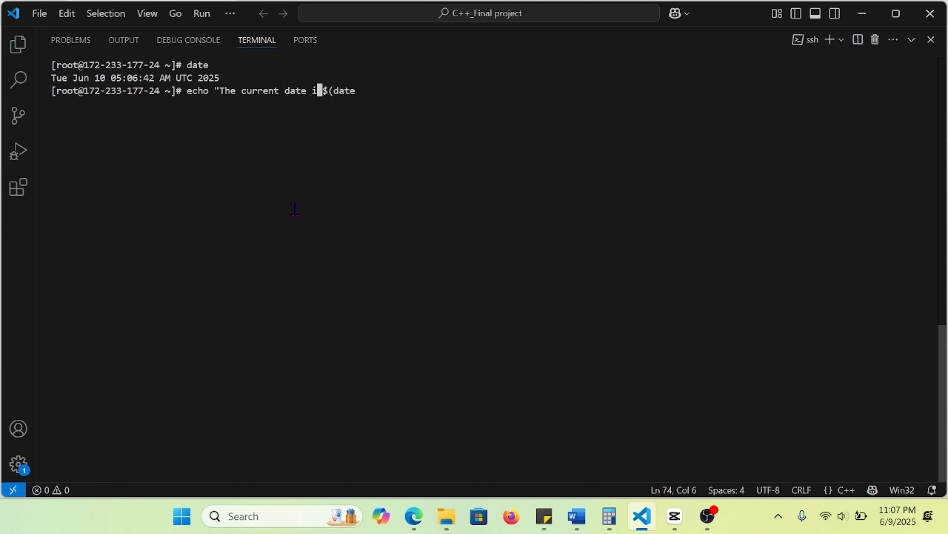
pyautogui.press('Right')
pyautogui.press('Right')
pyautogui.press('Right')
pyautogui.press('Right')
pyautogui.press('Right')
pyautogui.press('Right')
pyautogui.press('Right')
pyautogui.write(')')
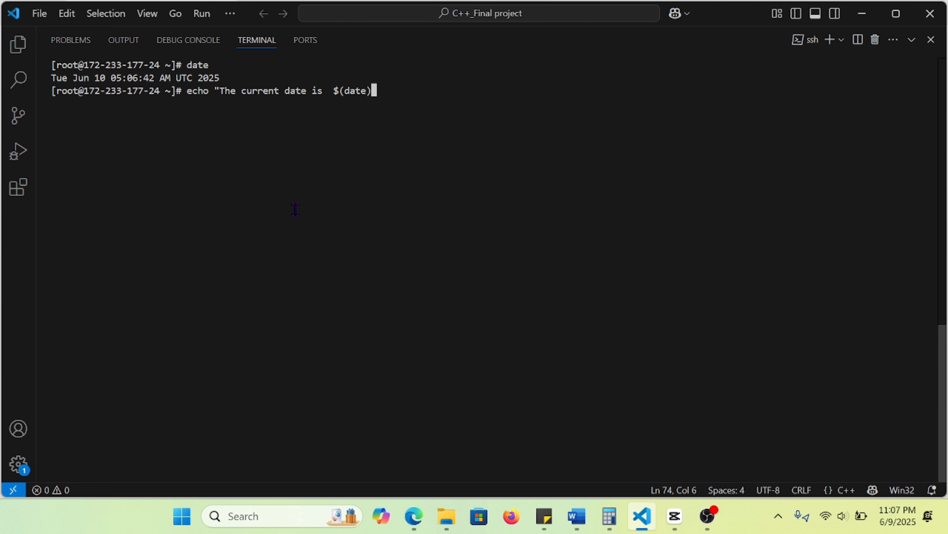
pyautogui.write('"')
pyautogui.press('Return')
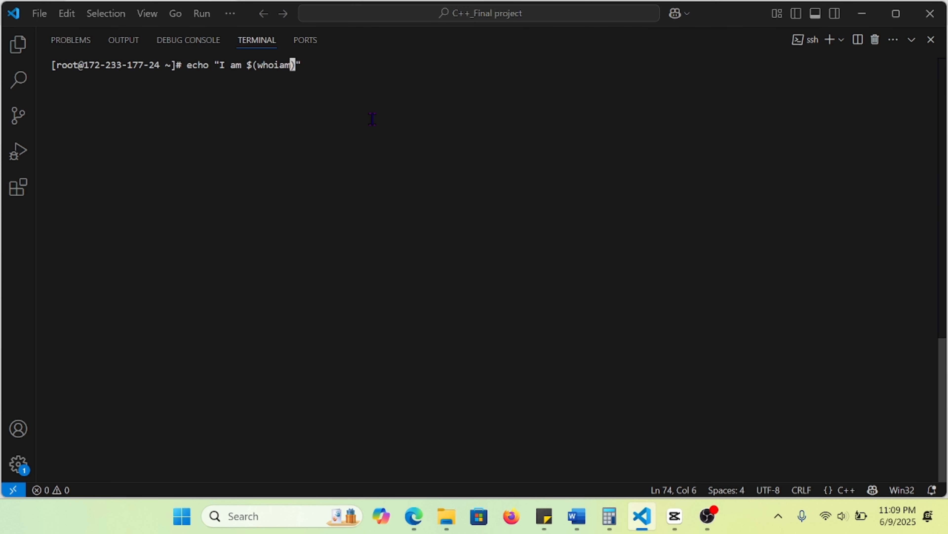
# Step: Correct the misspelled command substitution, run echo "I am $(whoami)" and highlight the user name in its output
pyautogui.press('BackSpace')
pyautogui.press('BackSpace')
pyautogui.press('BackSpace')
pyautogui.write('ami')
pyautogui.press('Return')
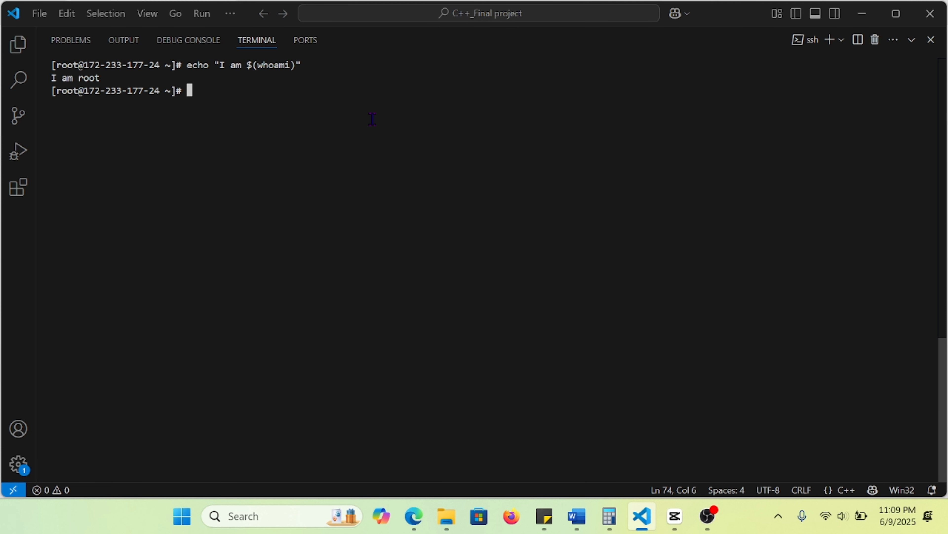
pyautogui.moveTo(100, 78); pyautogui.dragTo(80, 78)
pyautogui.click(239, 95)
# Step: List the shell command history and copy the echo "I am $(whoami)" command from it
pyautogui.write('history')
pyautogui.press('Return')
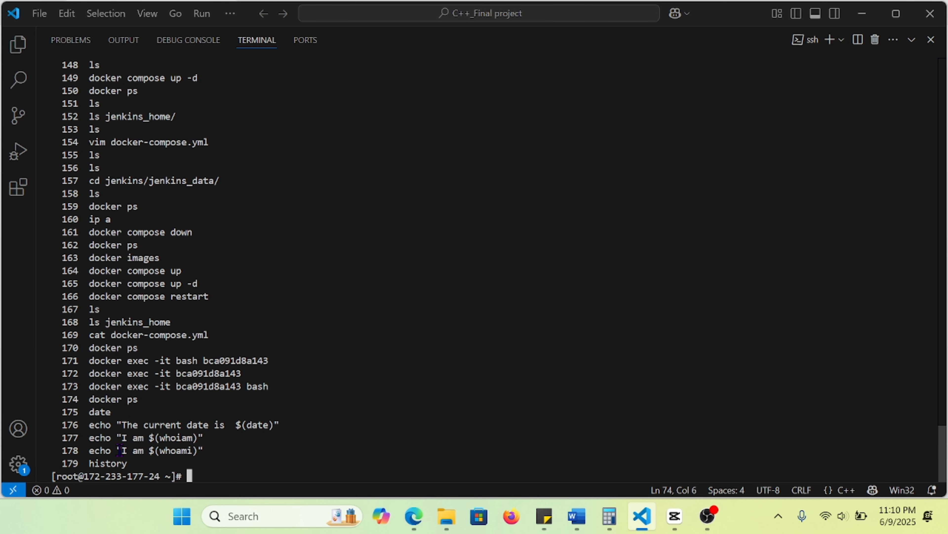
pyautogui.moveTo(205, 451); pyautogui.dragTo(96, 450)
# Step: Switch to Jenkins in the browser and replace the Execute shell command with echo "I am $(whoami)"
pyautogui.hotkey('alt', 'Tab')
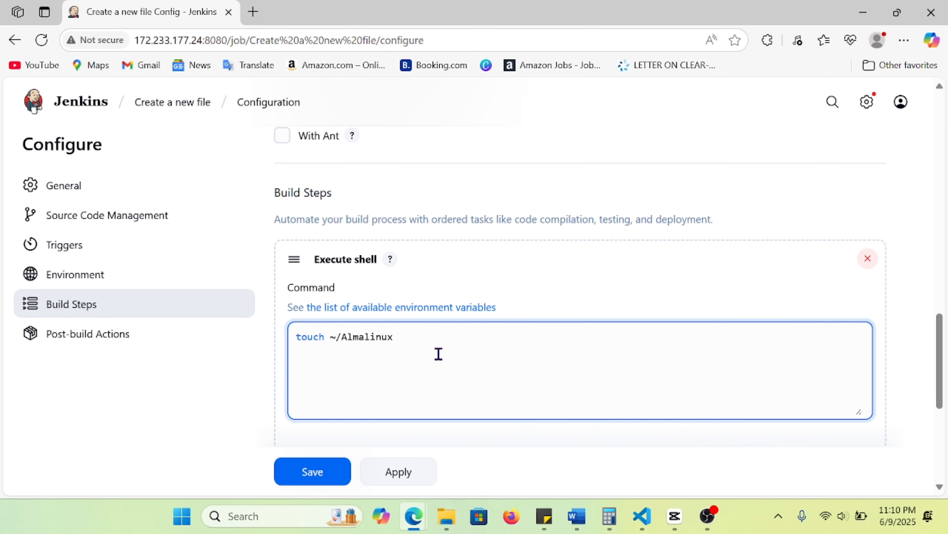
pyautogui.hotkey('ctrl', 'a')
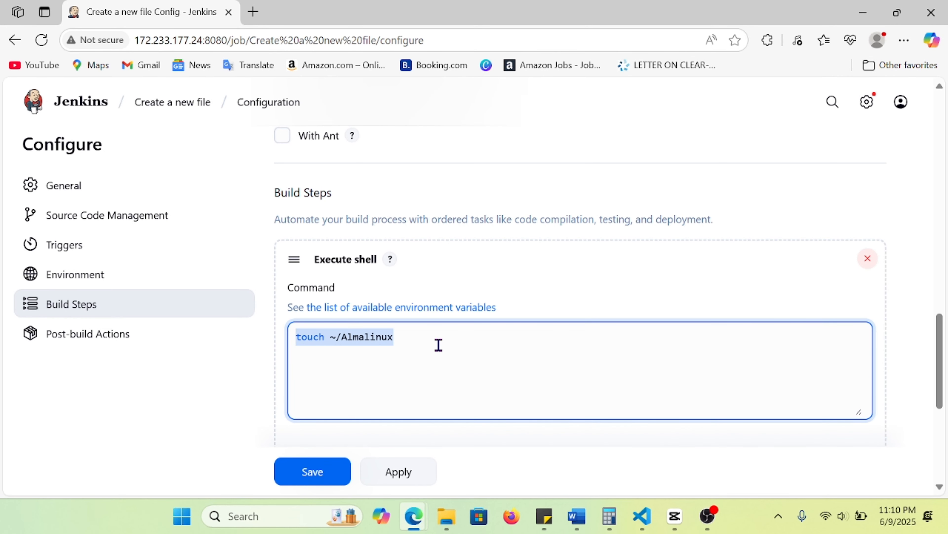
pyautogui.press('BackSpace')
pyautogui.rightClick(439, 349)
pyautogui.click(366, 343)
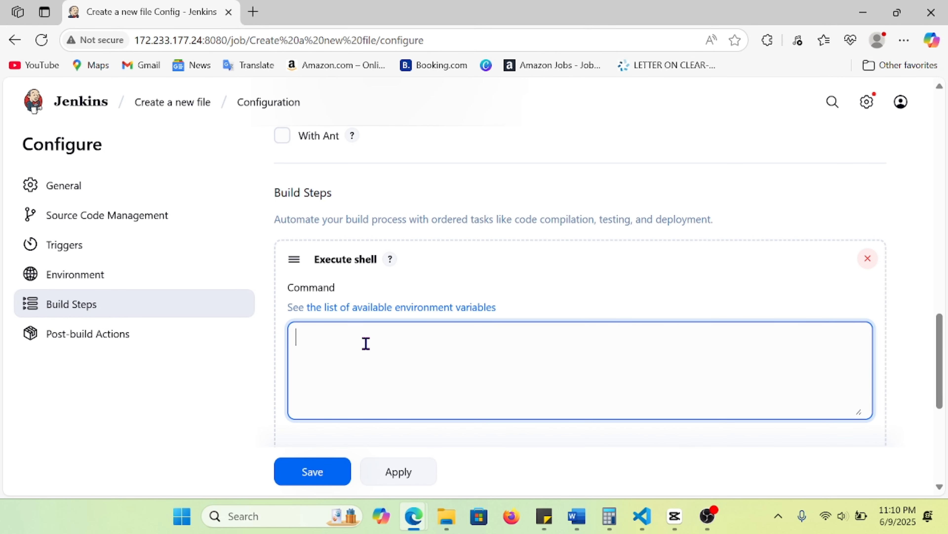
pyautogui.write('echo "I am $(whoami)"')
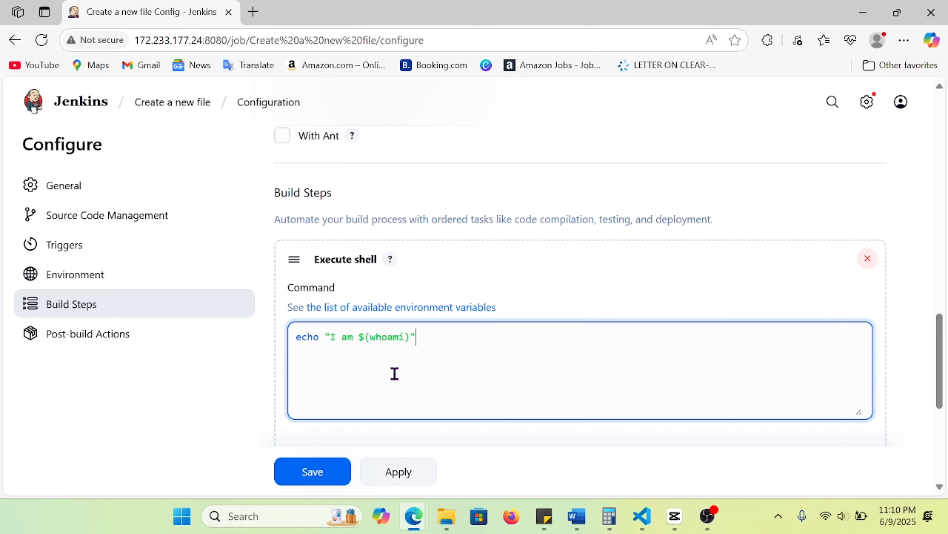
# Step: Copy echo "The current date is $(date)" from the VS Code terminal history into a second line of the Jenkins shell command and save the project
pyautogui.click(642, 515)
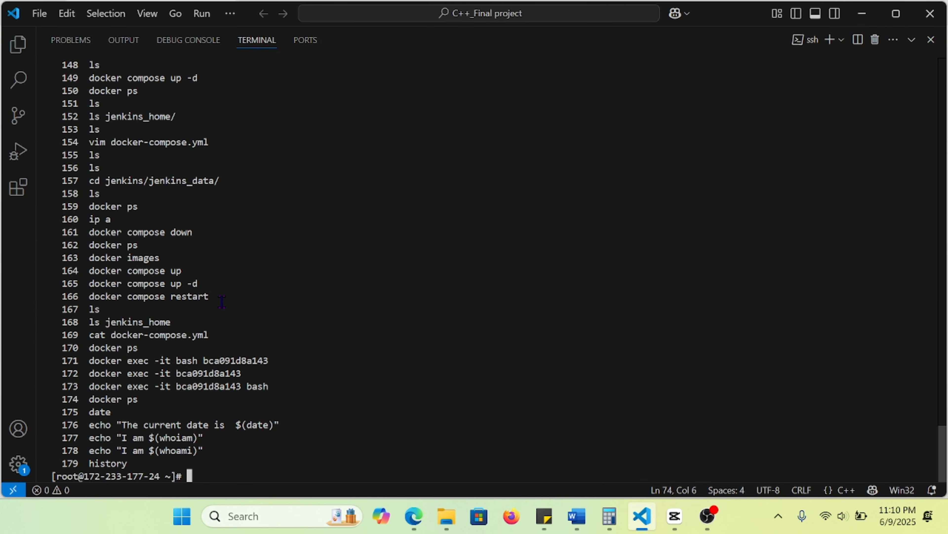
pyautogui.moveTo(89, 424); pyautogui.dragTo(279, 428)
pyautogui.hotkey('ctrl', 'c')
pyautogui.moveTo(423, 517)
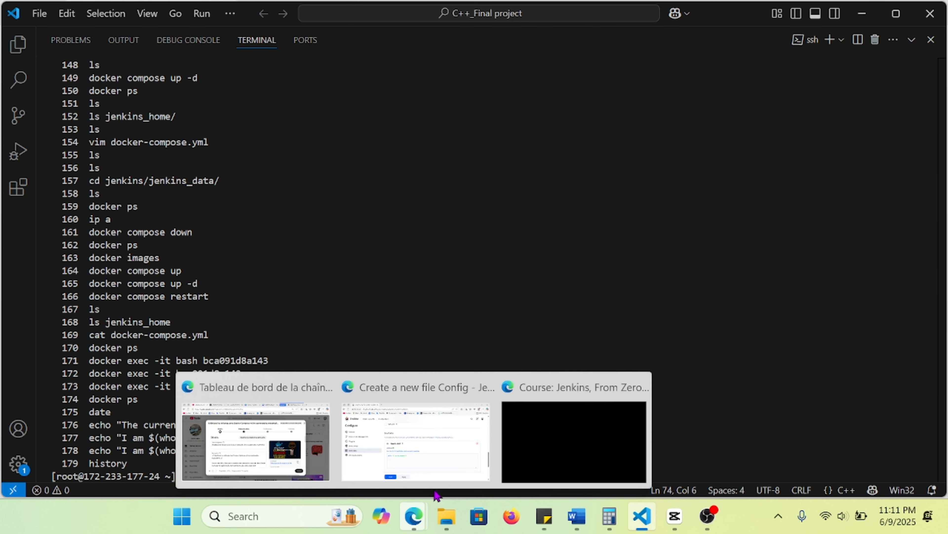
pyautogui.click(444, 441)
pyautogui.press('Return')
pyautogui.hotkey('ctrl', 'v')
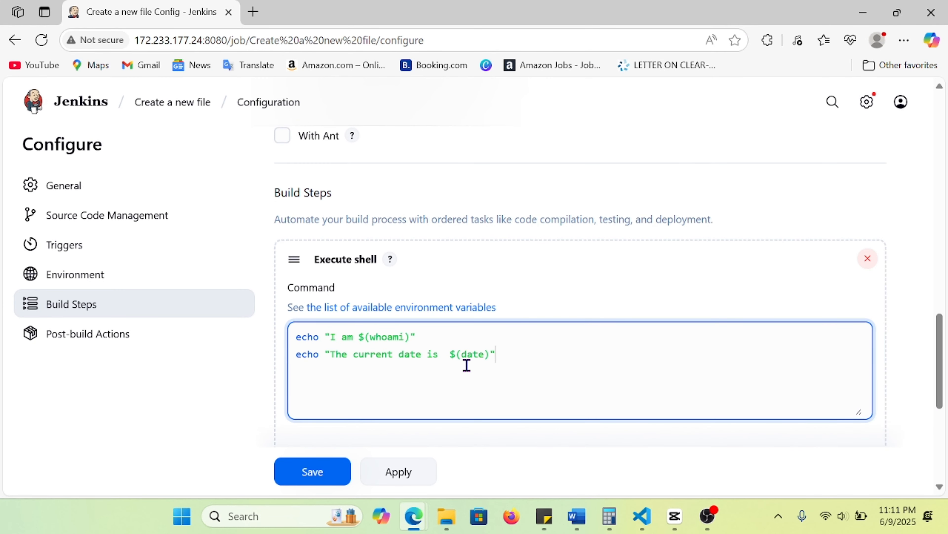
pyautogui.click(317, 473)
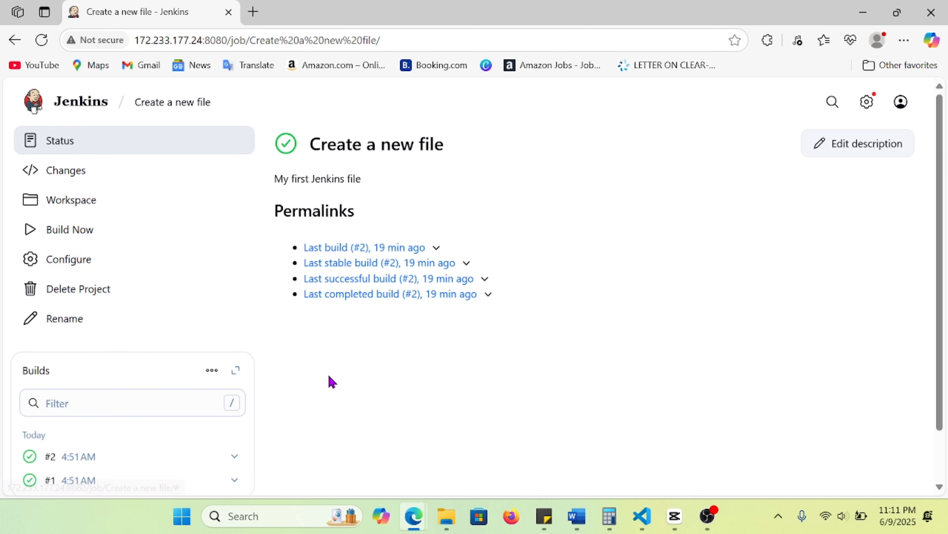
# Step: Build the Create a new file job, open build #3's console output and highlight the user and date echo lines
pyautogui.click(82, 239)
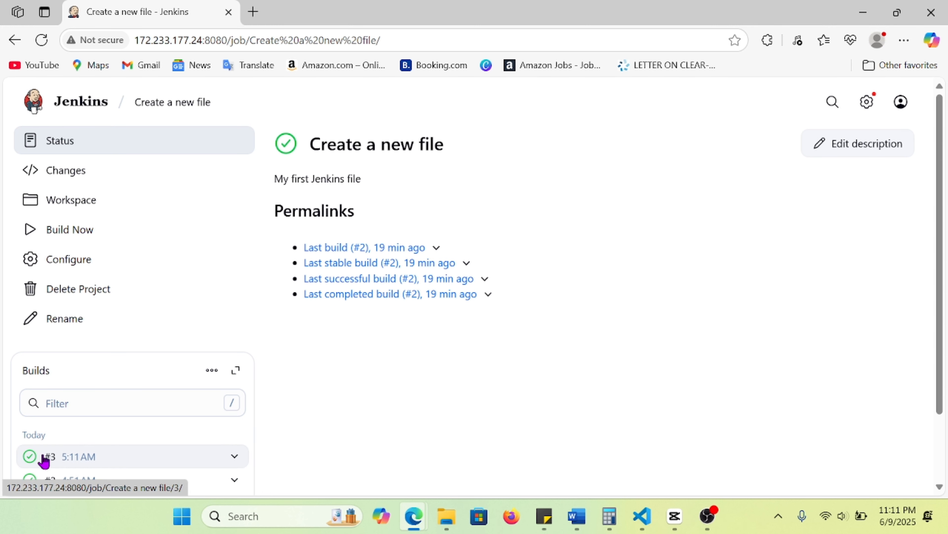
pyautogui.click(30, 457)
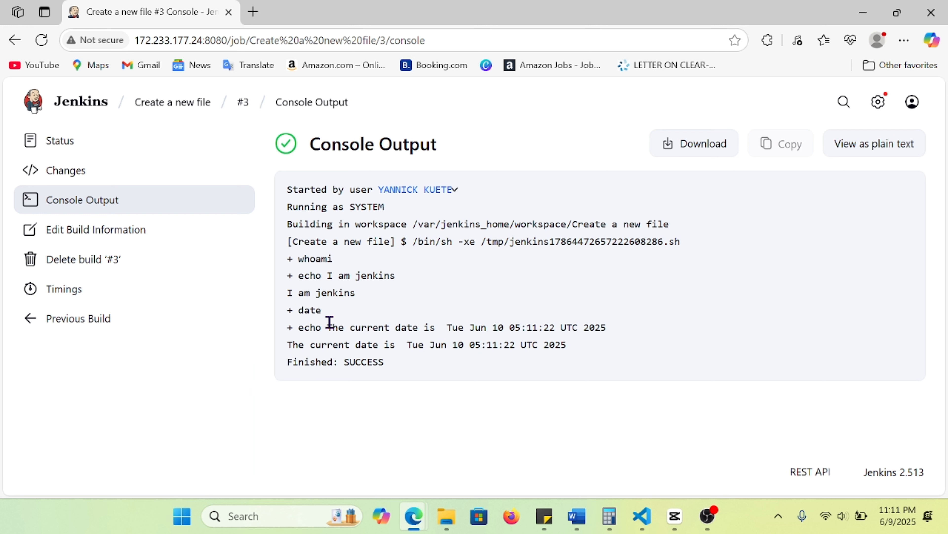
pyautogui.moveTo(286, 295); pyautogui.dragTo(357, 296)
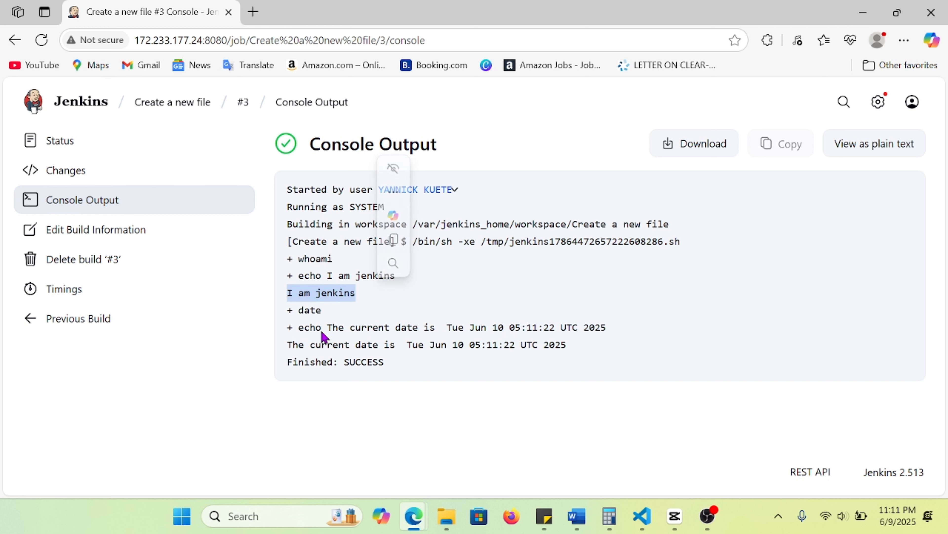
pyautogui.click(300, 328)
pyautogui.moveTo(300, 329); pyautogui.dragTo(557, 328)
pyautogui.click(646, 333)
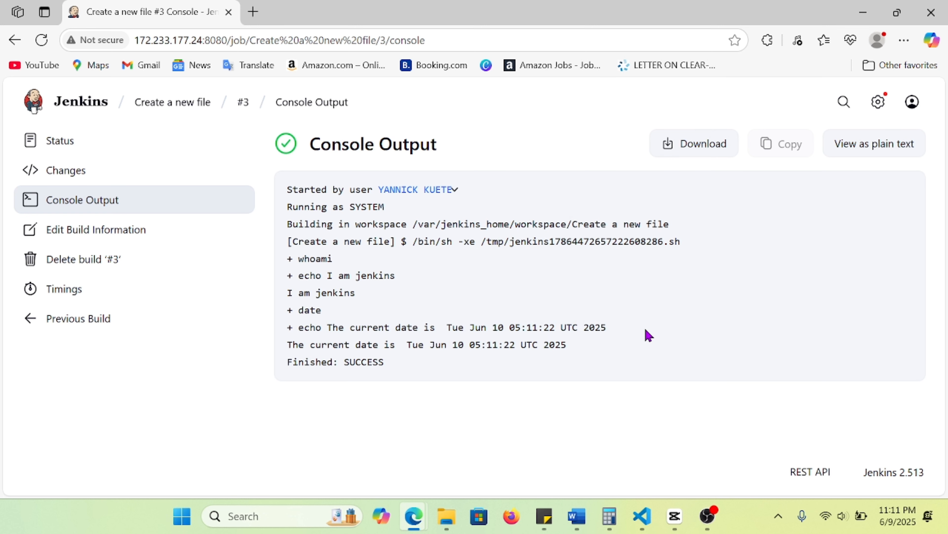
# Step: Reopen the Create a new file job's configuration from the dashboard, change its description to "shell scripting" and save
pyautogui.click(80, 101)
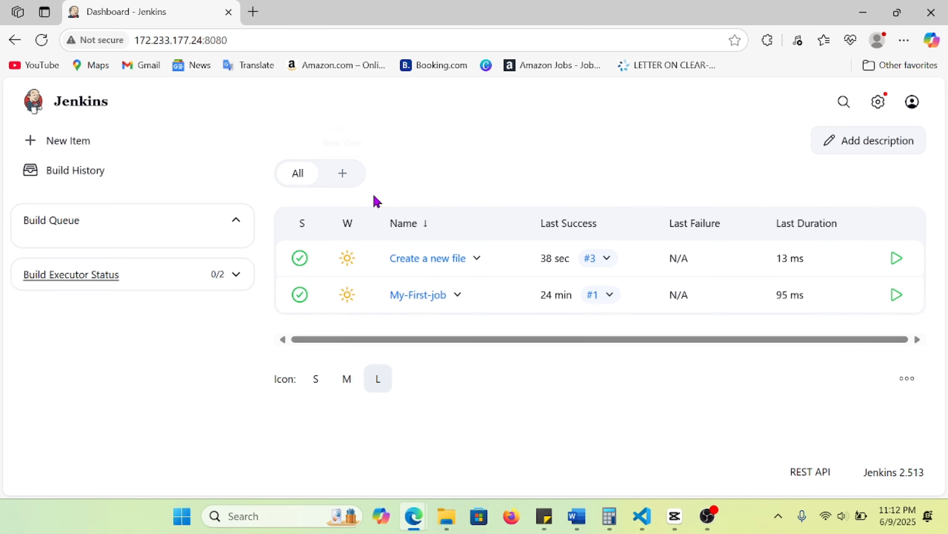
pyautogui.click(449, 261)
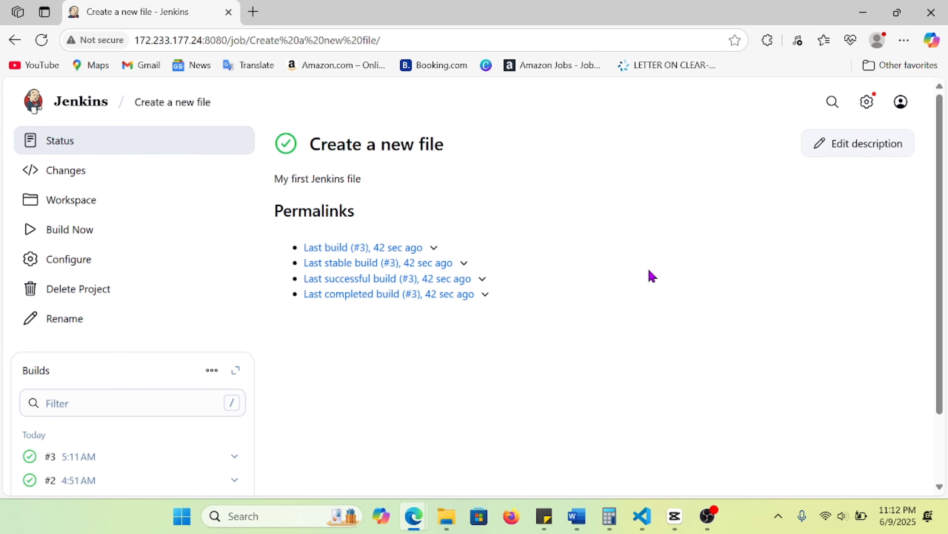
pyautogui.click(70, 267)
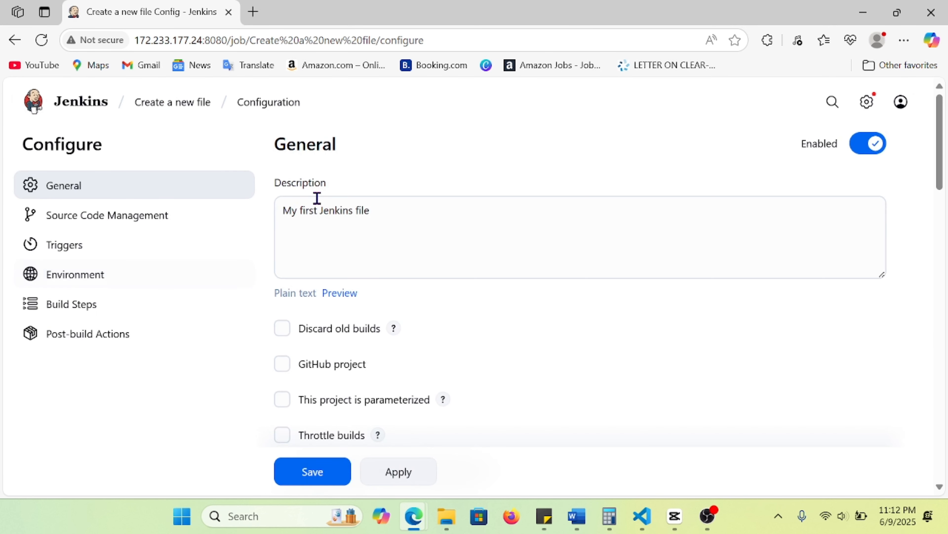
pyautogui.click(384, 207)
pyautogui.moveTo(402, 211); pyautogui.dragTo(230, 212)
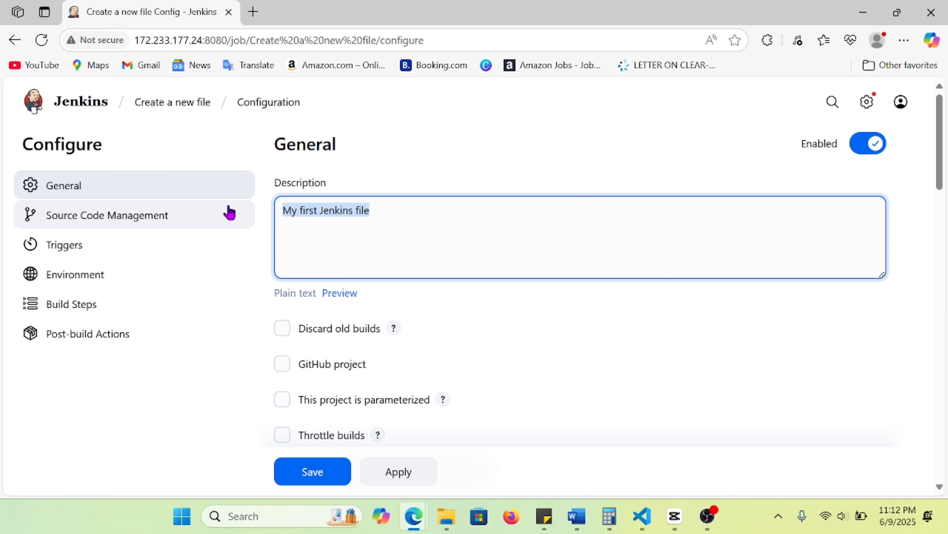
pyautogui.write('shell scripting')
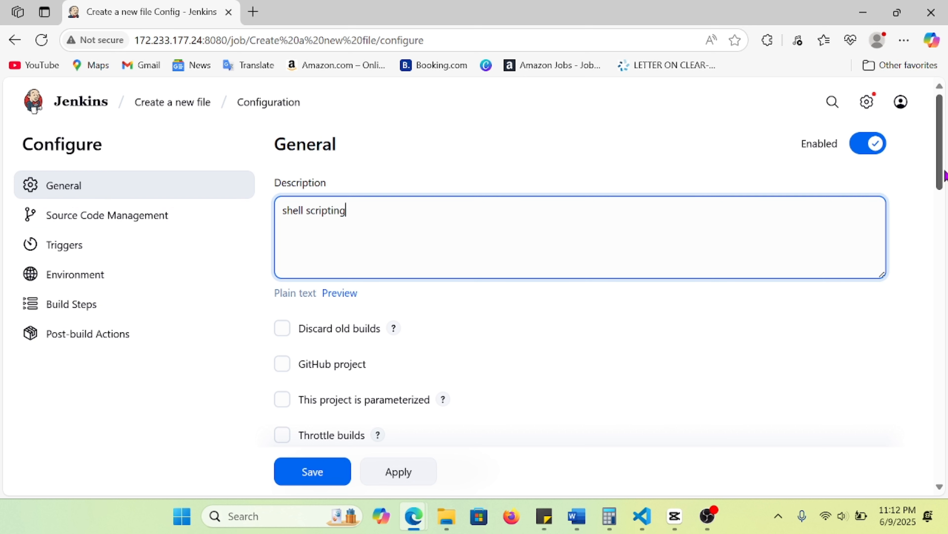
pyautogui.moveTo(940, 169); pyautogui.dragTo(940, 438)
pyautogui.click(320, 473)
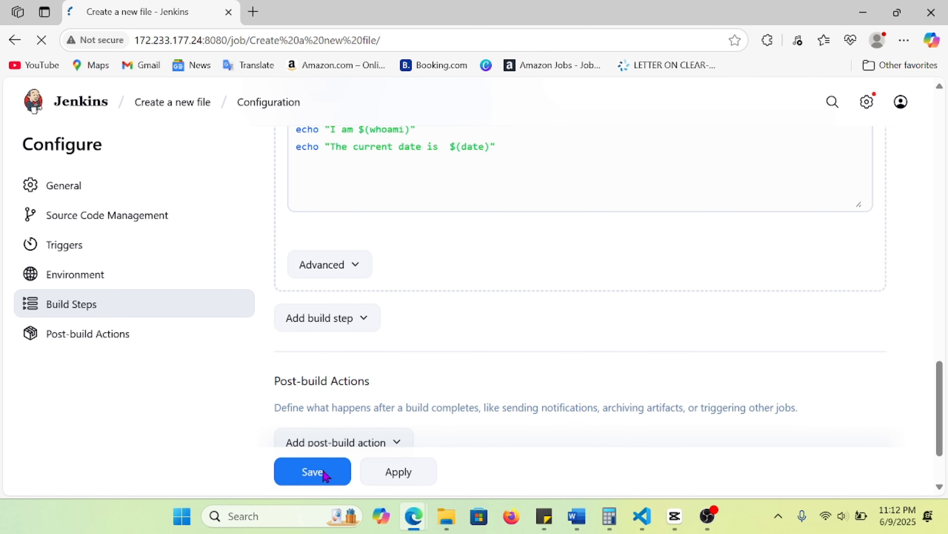
# Step: Build the job again, open build #4's console output and highlight the time in the printed date
pyautogui.click(80, 234)
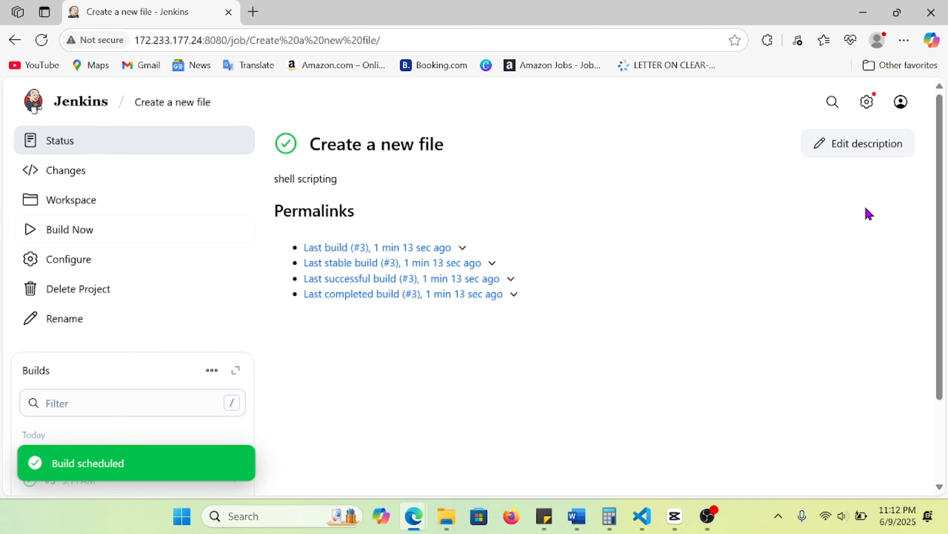
pyautogui.moveTo(942, 229); pyautogui.dragTo(943, 249)
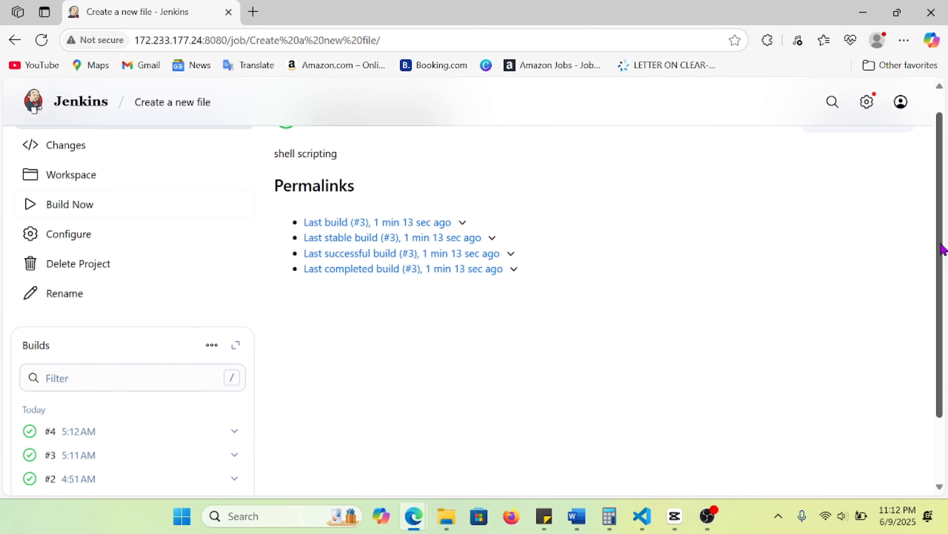
pyautogui.click(75, 432)
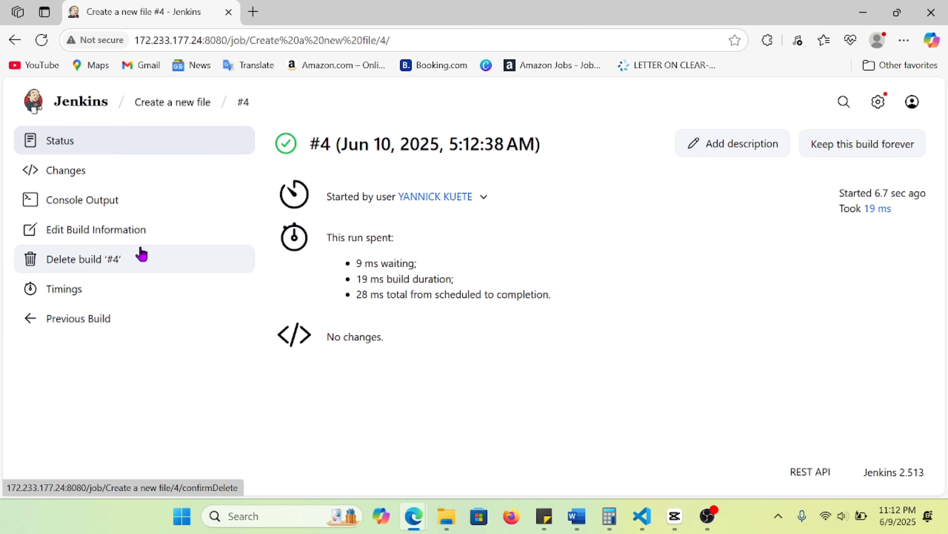
pyautogui.click(104, 204)
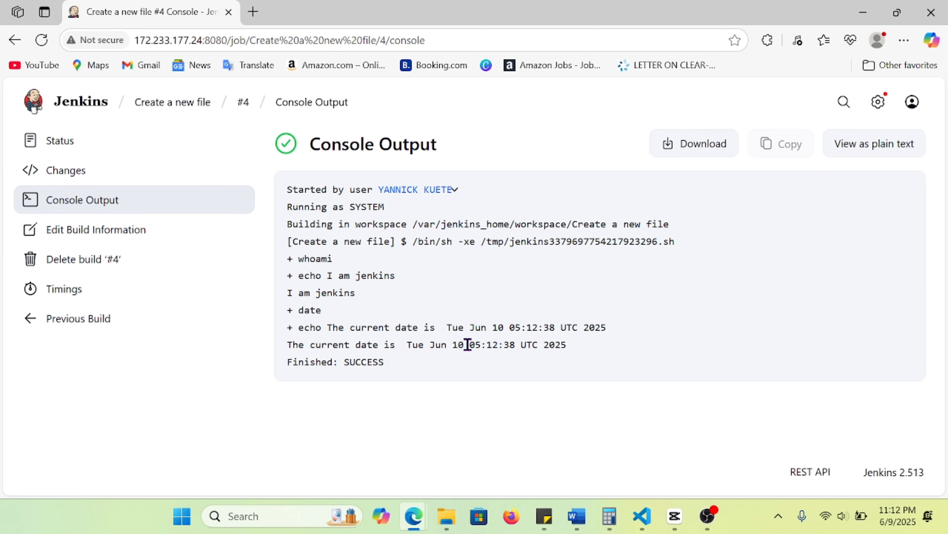
pyautogui.moveTo(468, 344); pyautogui.dragTo(508, 351)
pyautogui.click(717, 384)
# Step: Return to the Jenkins dashboard and try the medium and small icon sizes for the job list
pyautogui.click(93, 111)
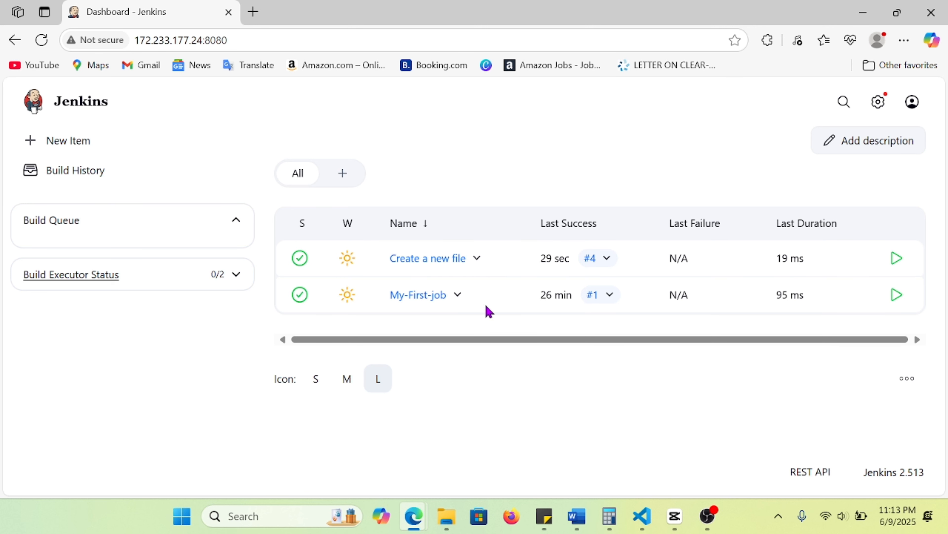
pyautogui.click(346, 385)
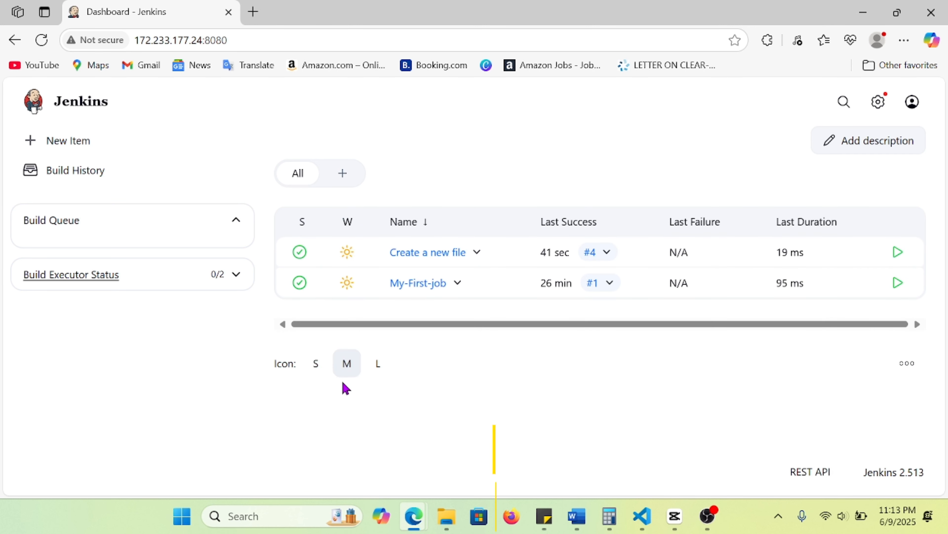
pyautogui.click(321, 369)
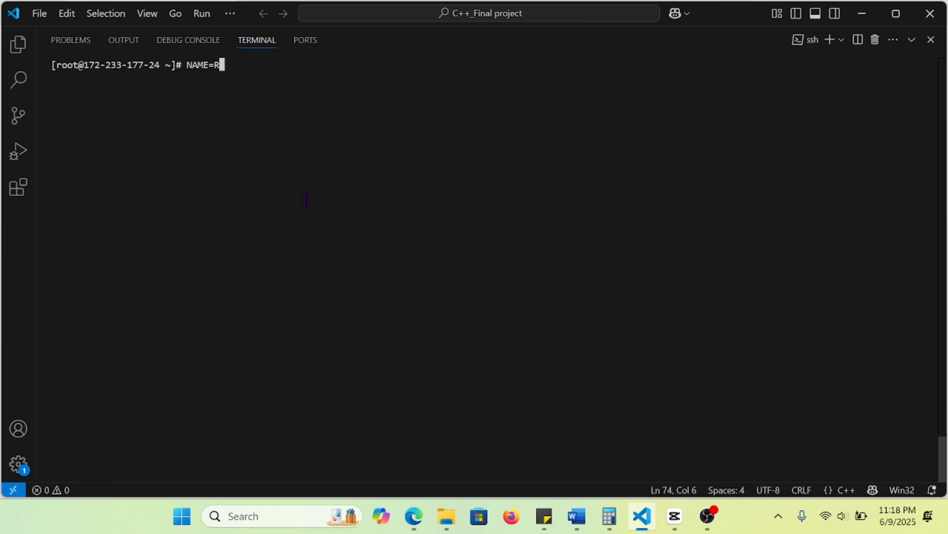
# Step: In the VS Code terminal, assign a first name to the NAME variable and print it with echo $NAME
pyautogui.write('Yannick')
pyautogui.press('Return')
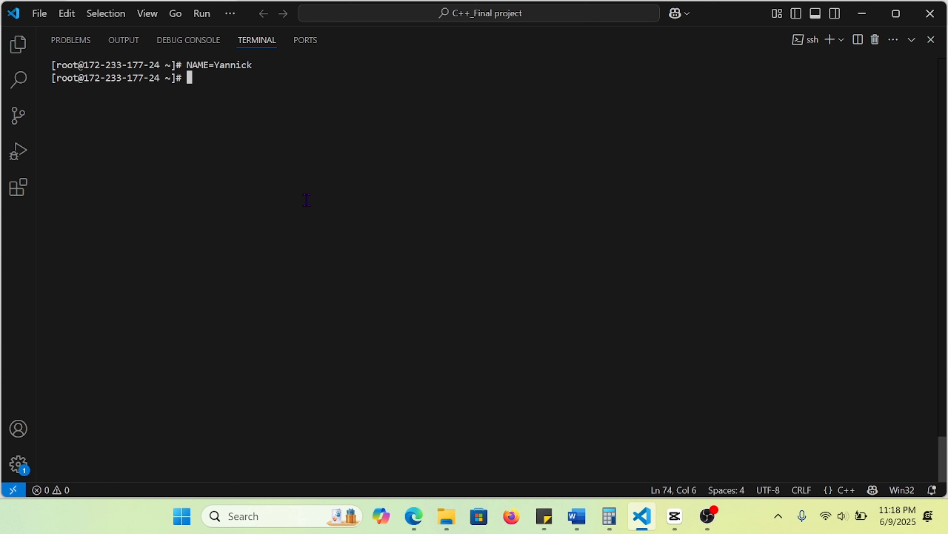
pyautogui.write('echo $NAME')
pyautogui.press('Return')
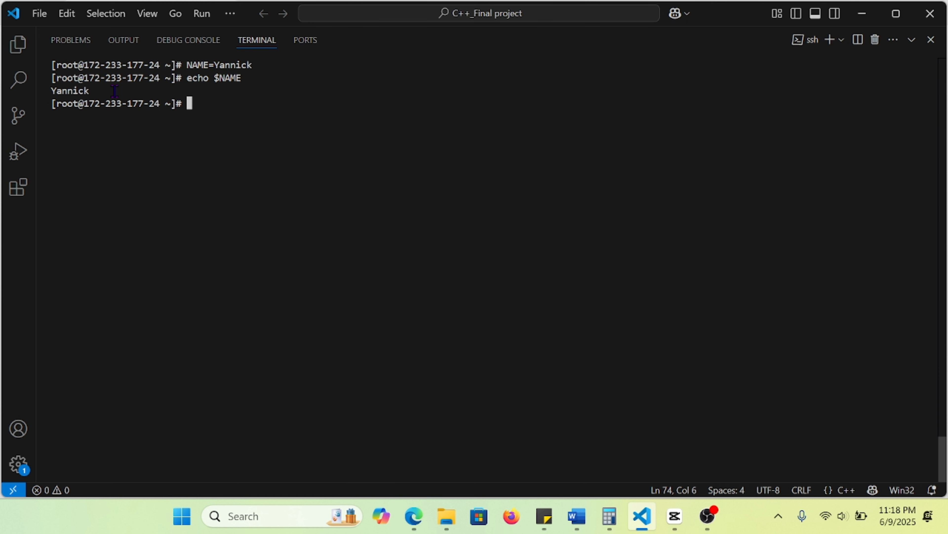
# Step: Run echo "Hello NAME. Current date and time is $(date)" in the terminal
pyautogui.moveTo(114, 91); pyautogui.dragTo(30, 90)
pyautogui.hotkey('alt', 'Tab')
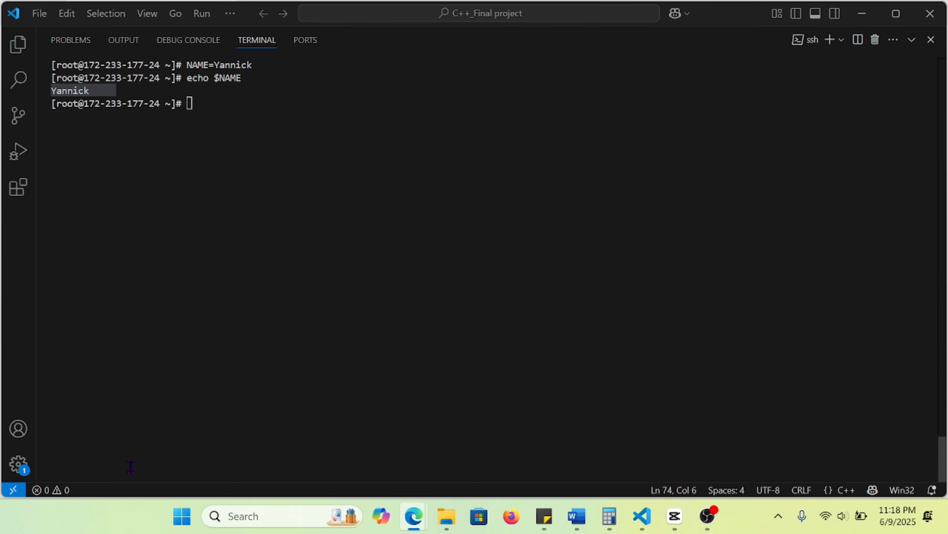
pyautogui.click(245, 143)
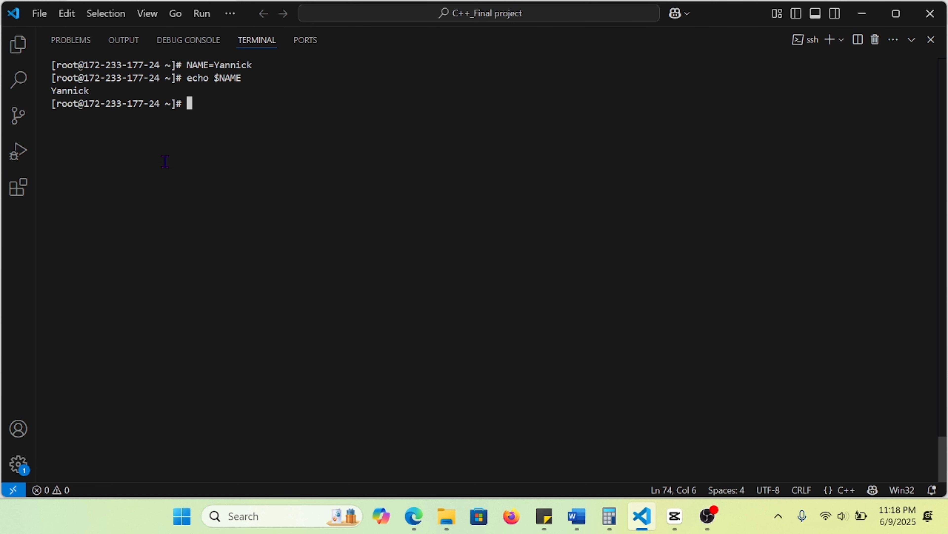
pyautogui.write('ech')
pyautogui.write('o "Hello')
pyautogui.write('NAME. Current date and time is $(date)')
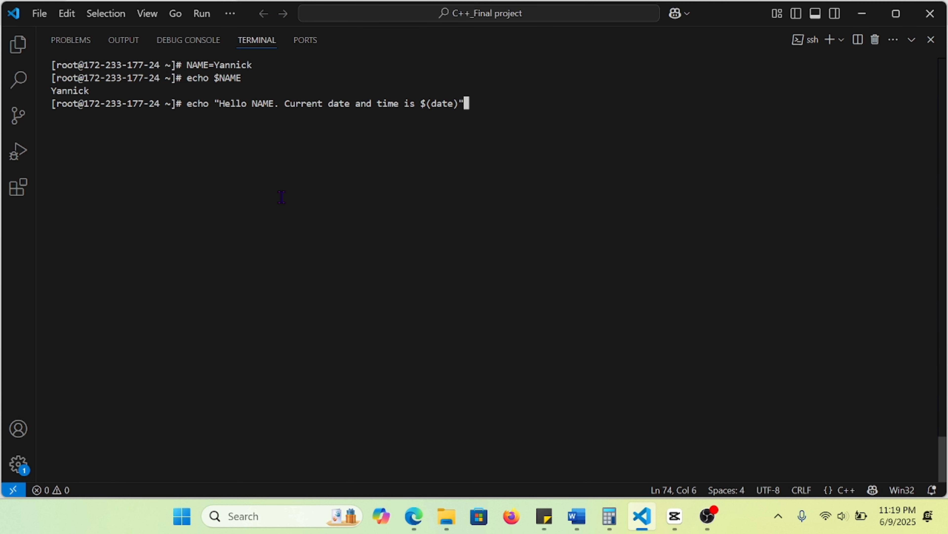
pyautogui.press('Return')
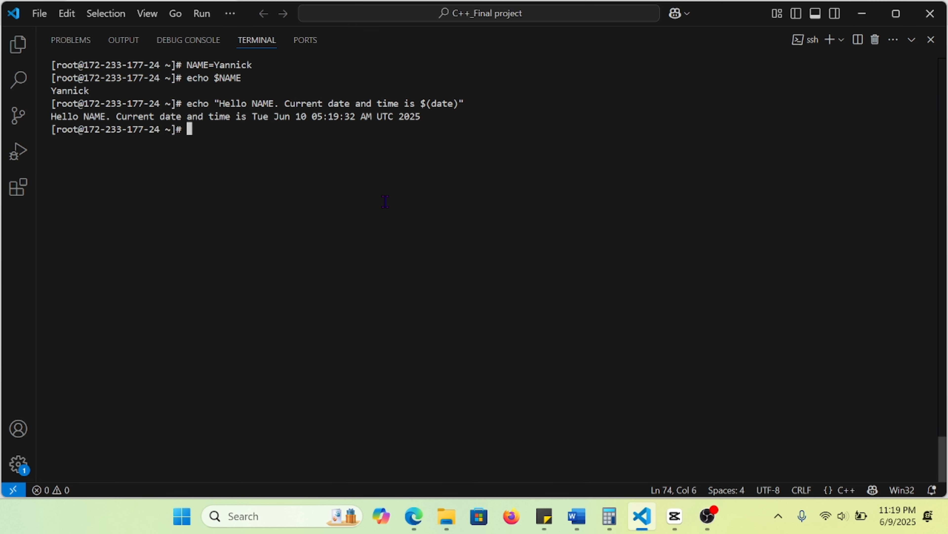
# Step: Recall the last echo command, turn NAME into the variable $NAME and run it again
pyautogui.press('Up')
pyautogui.press('Left')
pyautogui.press('Left')
pyautogui.press('Left')
pyautogui.press('Left')
pyautogui.press('Left')
pyautogui.press('Left')
pyautogui.press('Left')
pyautogui.press('Left')
pyautogui.press('Left')
pyautogui.press('Left')
pyautogui.press('Left')
pyautogui.press('Left')
pyautogui.press('Left')
pyautogui.press('Left')
pyautogui.press('Left')
pyautogui.press('Left')
pyautogui.press('Left')
pyautogui.press('Left')
pyautogui.press('Left')
pyautogui.press('Left')
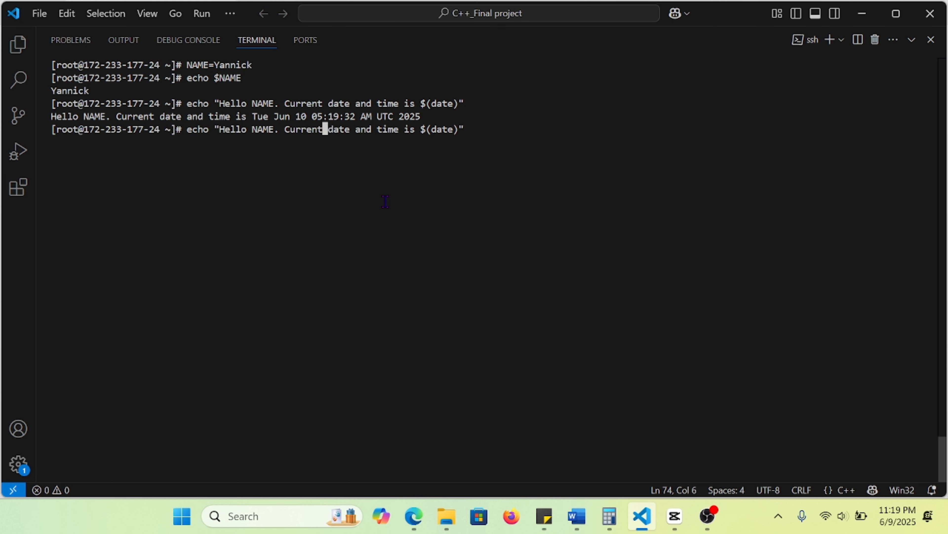
pyautogui.write('$')
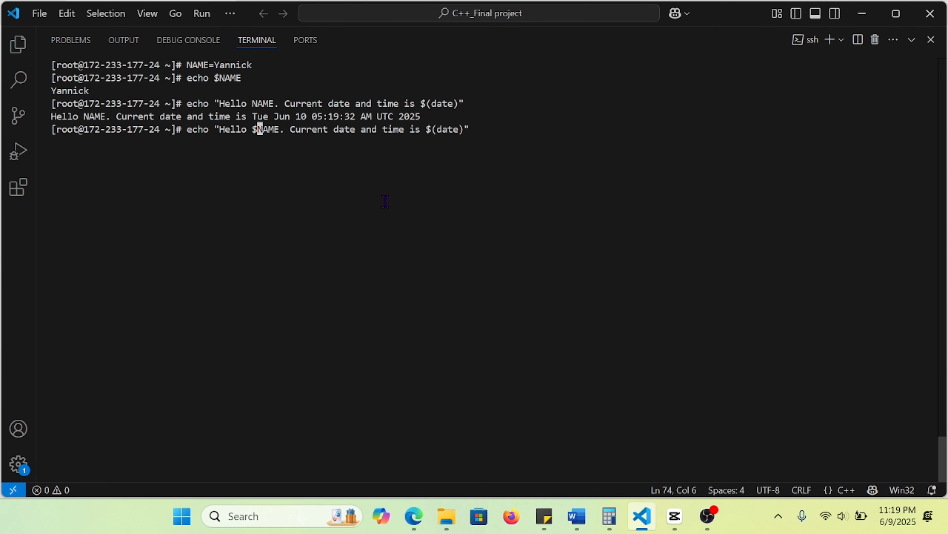
pyautogui.press('Return')
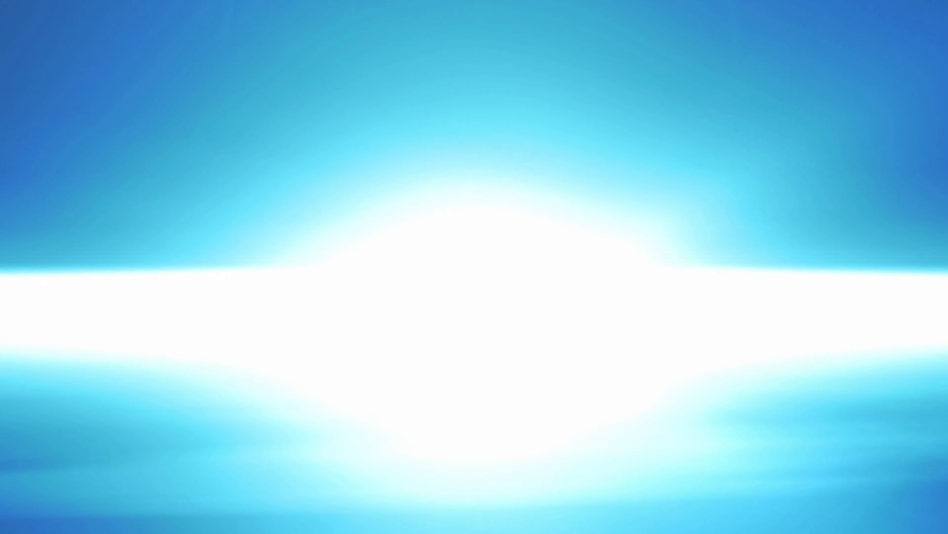
# Step: List the command history and copy the echo "Hello $NAME. Current date and time is $(date)" command from it
pyautogui.write('history')
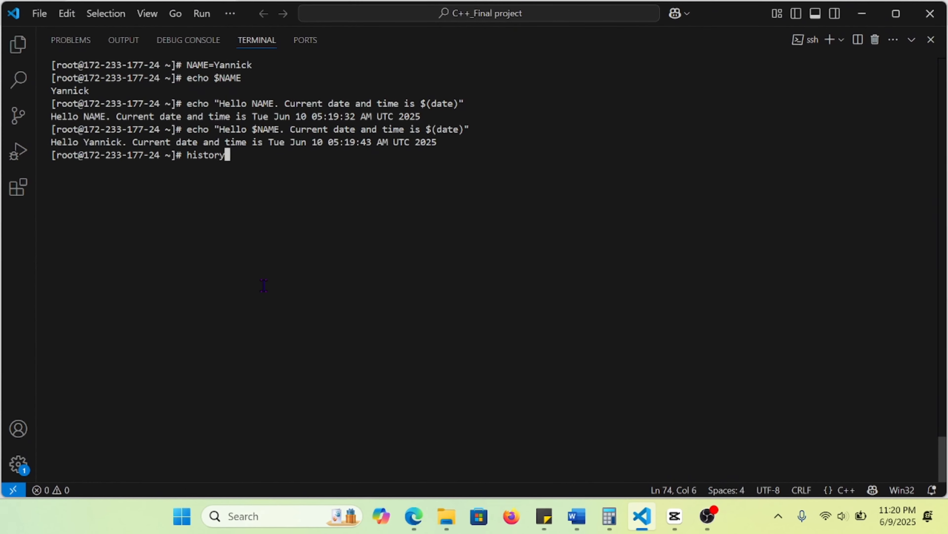
pyautogui.press('Return')
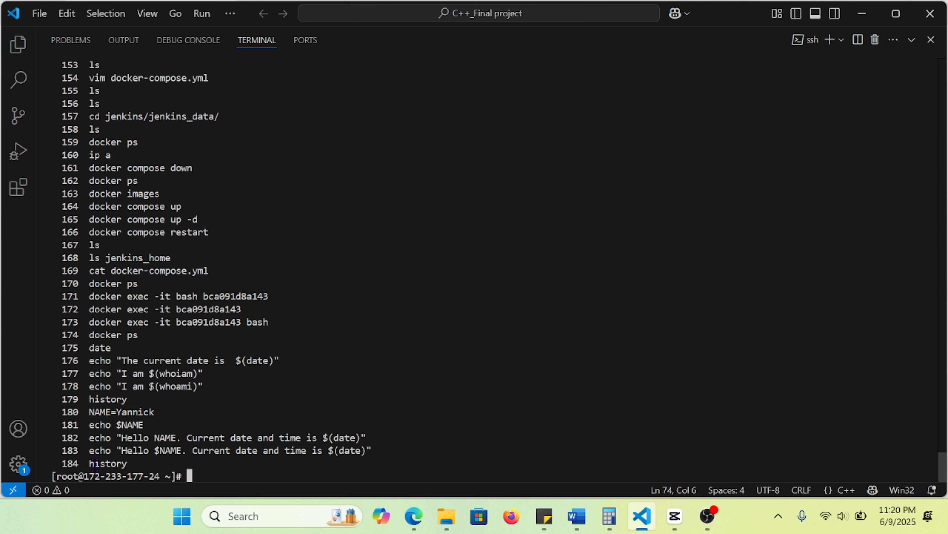
pyautogui.moveTo(86, 450); pyautogui.dragTo(376, 451)
pyautogui.hotkey('ctrl', 'c')
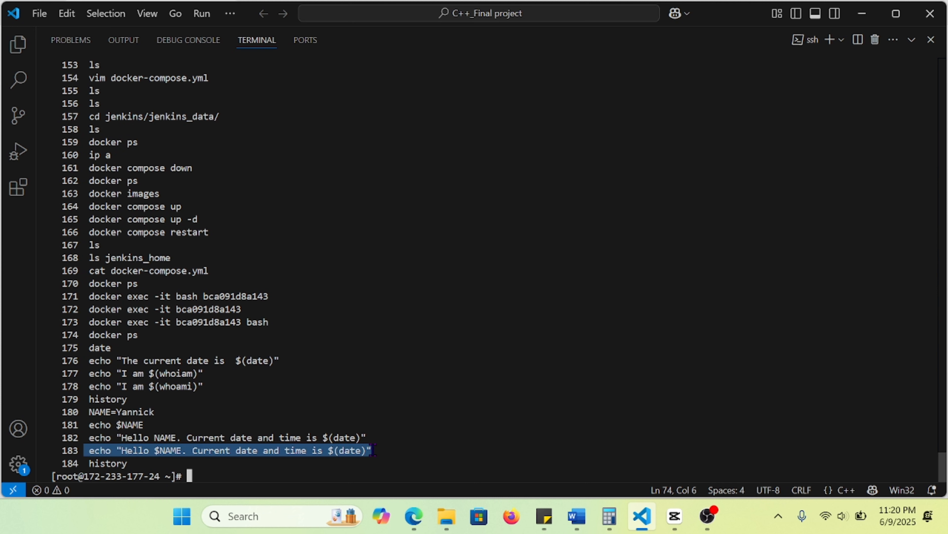
pyautogui.click(395, 474)
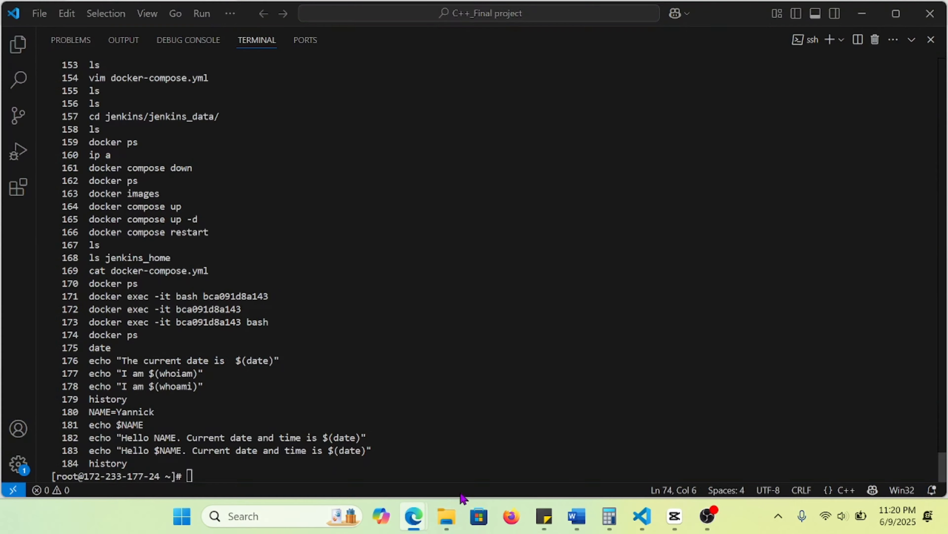
# Step: Switch to Jenkins in the browser and open the Intro to bash scripting job's configuration from the refreshed dashboard
pyautogui.moveTo(413, 515)
pyautogui.click(436, 454)
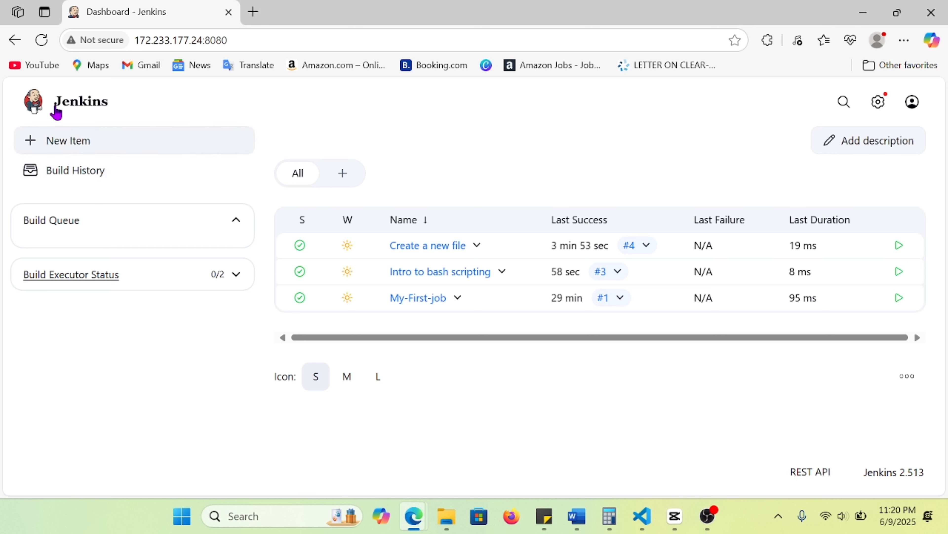
pyautogui.click(85, 99)
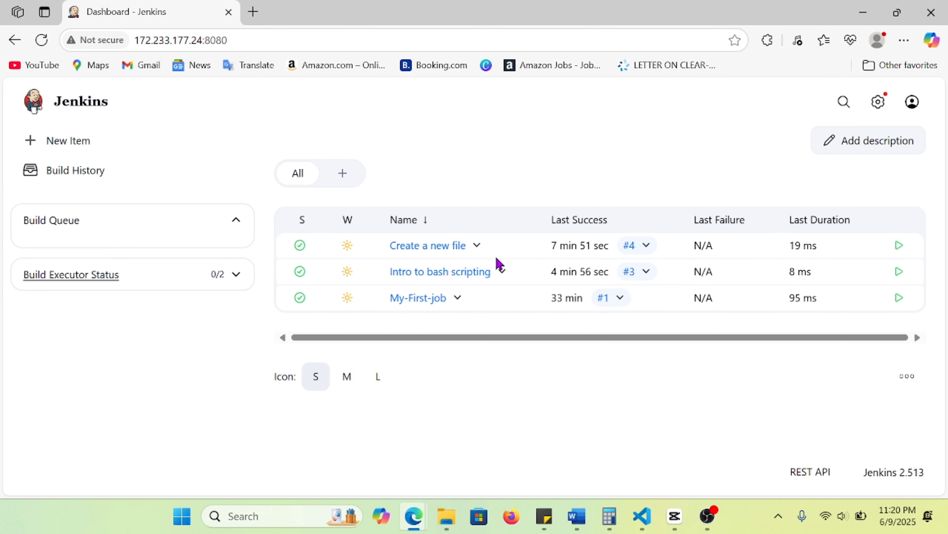
pyautogui.click(456, 282)
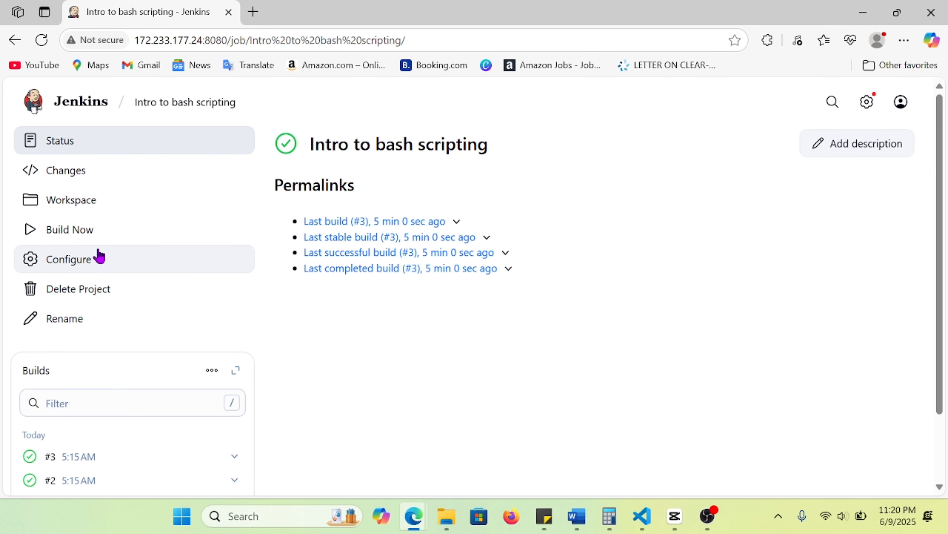
pyautogui.click(91, 260)
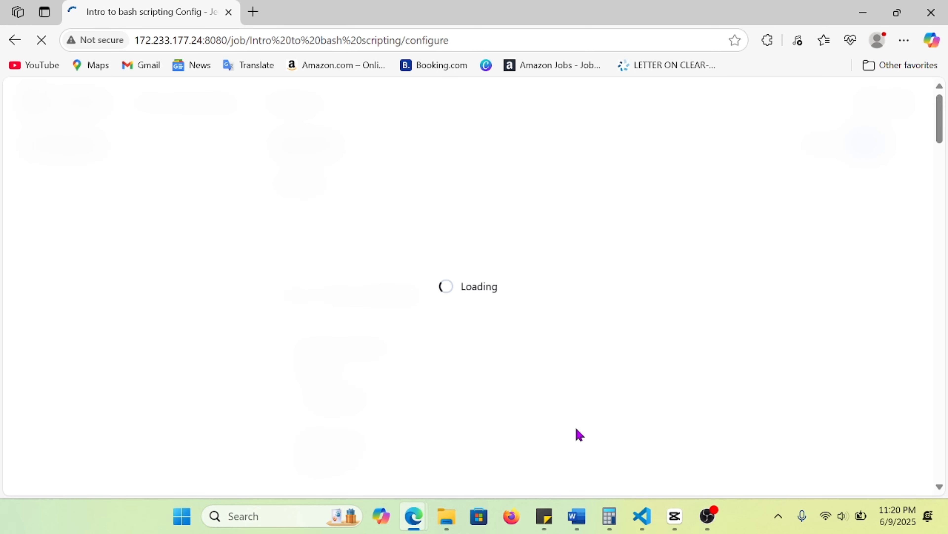
# Step: Replace the Execute shell commands with the copied echo line, add a line above assigning a first name to NAME, and save
pyautogui.moveTo(939, 176); pyautogui.dragTo(923, 402)
pyautogui.click(539, 317)
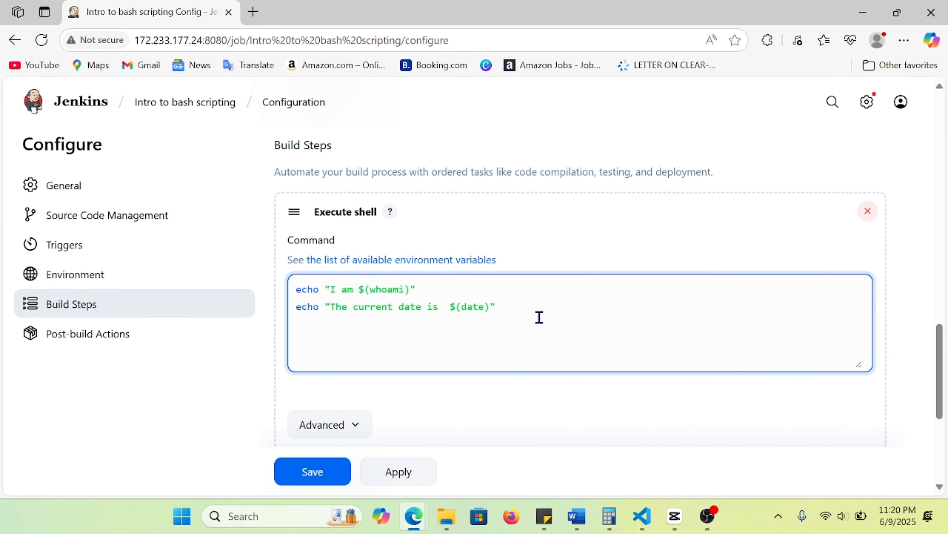
pyautogui.hotkey('ctrl', 'a')
pyautogui.hotkey('ctrl', 'v')
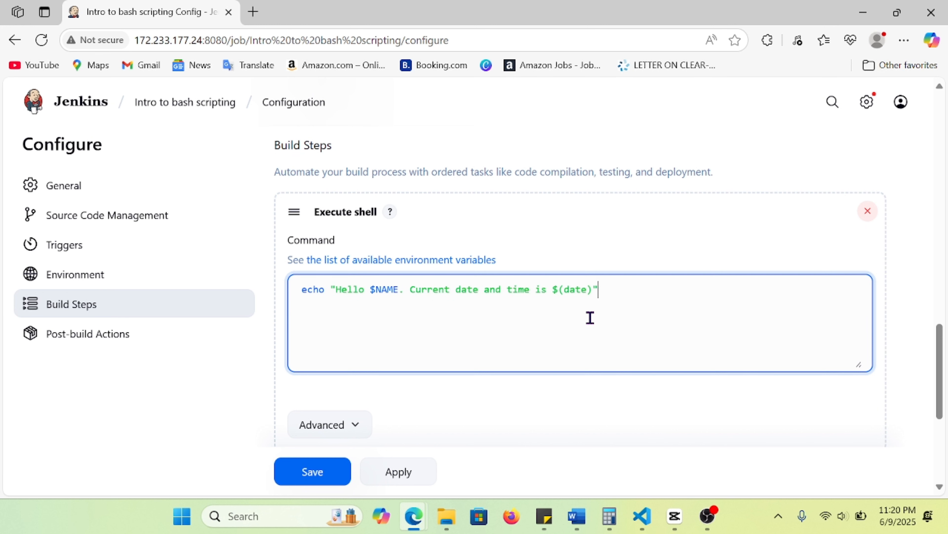
pyautogui.click(303, 288)
pyautogui.press('Return')
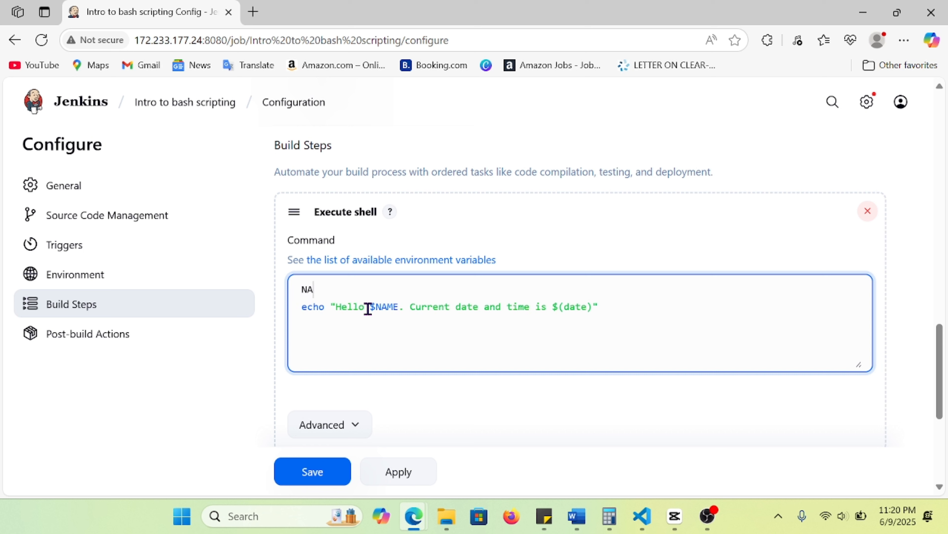
pyautogui.write('NAME=Yannick')
pyautogui.click(312, 471)
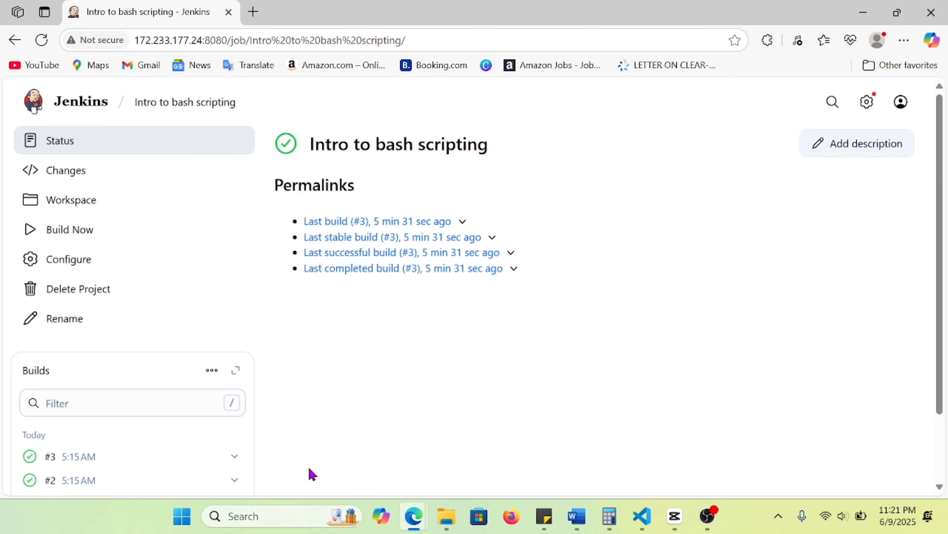
# Step: Build the Intro to bash scripting job and open build #4's console output
pyautogui.click(74, 236)
pyautogui.click(74, 457)
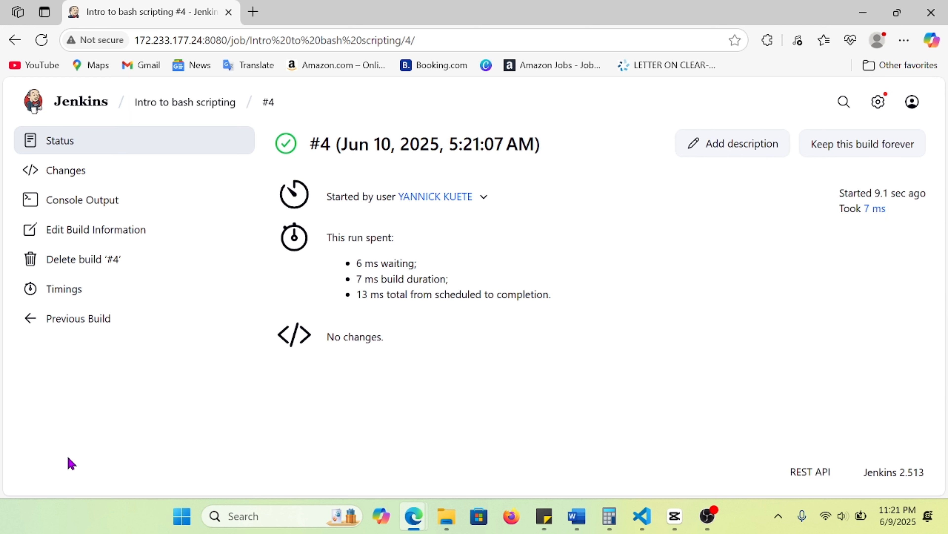
pyautogui.click(122, 207)
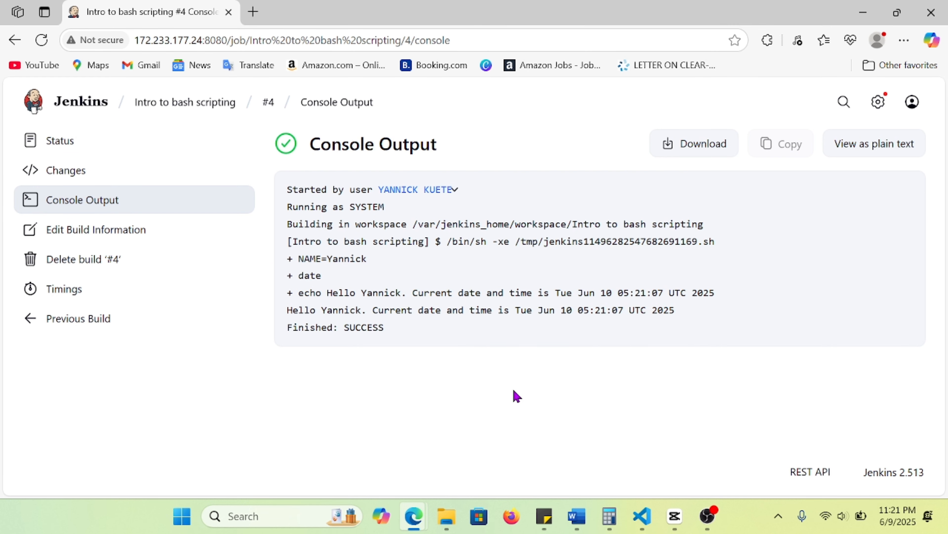
# Step: In the VS Code terminal, run echo "Hello $NAME. Current date and time is $(date)" > ~/infos
pyautogui.click(644, 517)
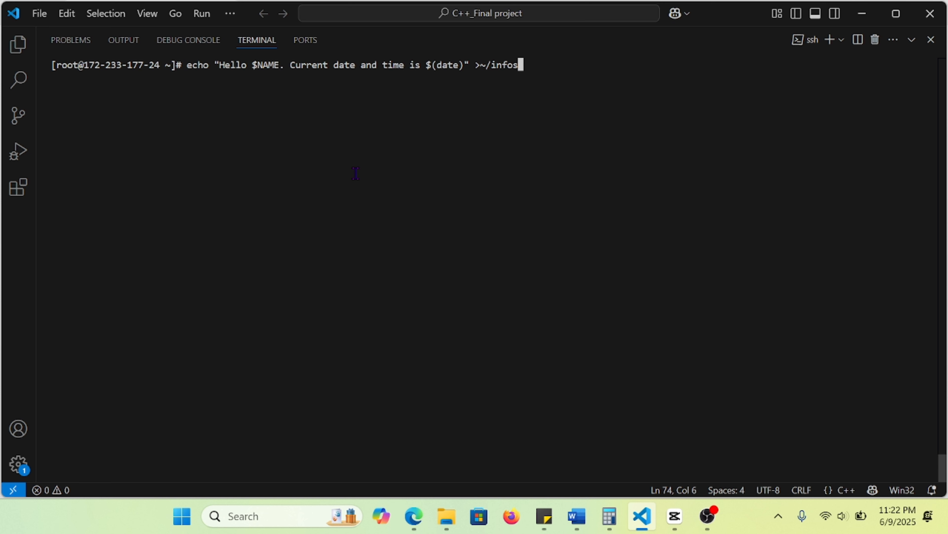
pyautogui.press('Left')
pyautogui.press('Left')
pyautogui.press('Left')
pyautogui.press('Left')
pyautogui.press('Left')
pyautogui.press('Left')
pyautogui.press('Left')
pyautogui.press('Return')
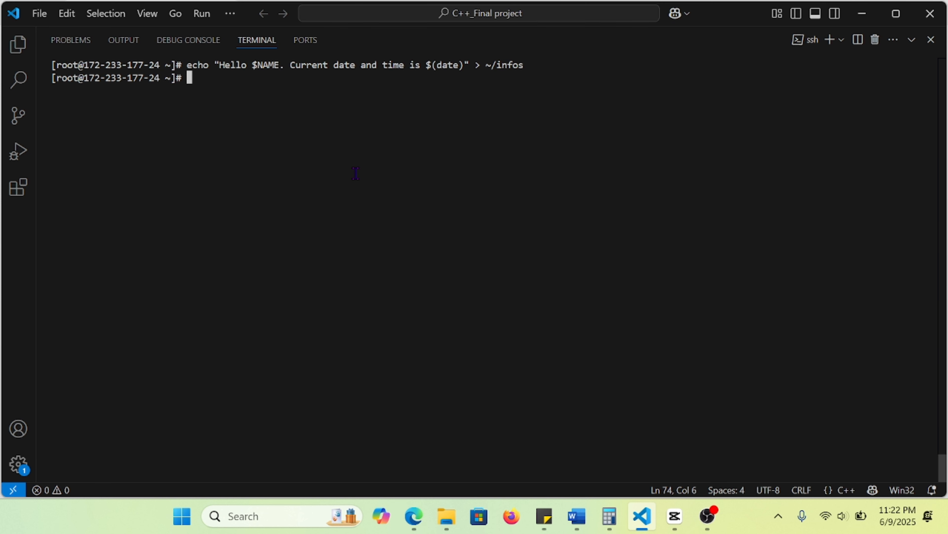
# Step: List the home directory's files, display the contents of infos with cat and highlight the output
pyautogui.write('ls')
pyautogui.press('Return')
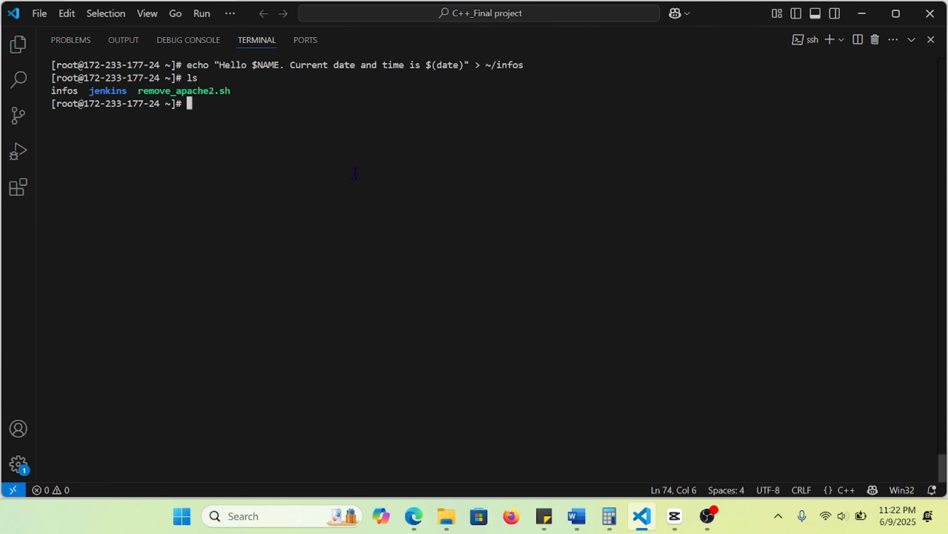
pyautogui.moveTo(77, 88); pyautogui.dragTo(49, 90)
pyautogui.click(49, 89)
pyautogui.write('cat i')
pyautogui.press('Tab')
pyautogui.press('Return')
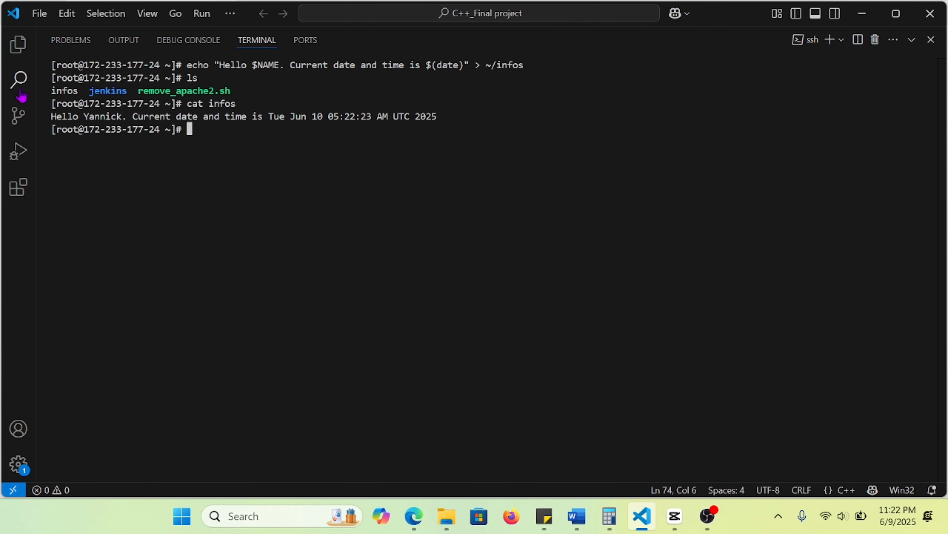
pyautogui.moveTo(51, 101); pyautogui.dragTo(445, 112)
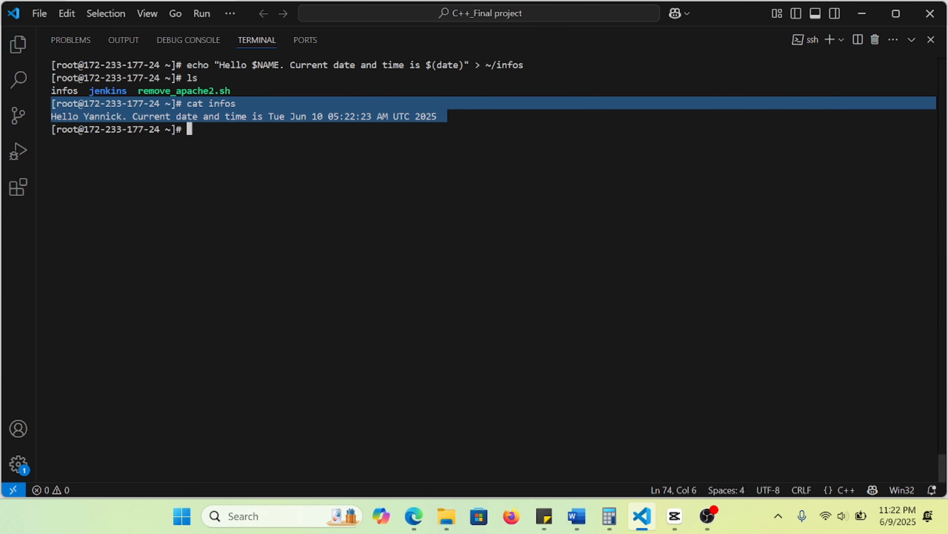
pyautogui.hotkey('alt', 'Tab')
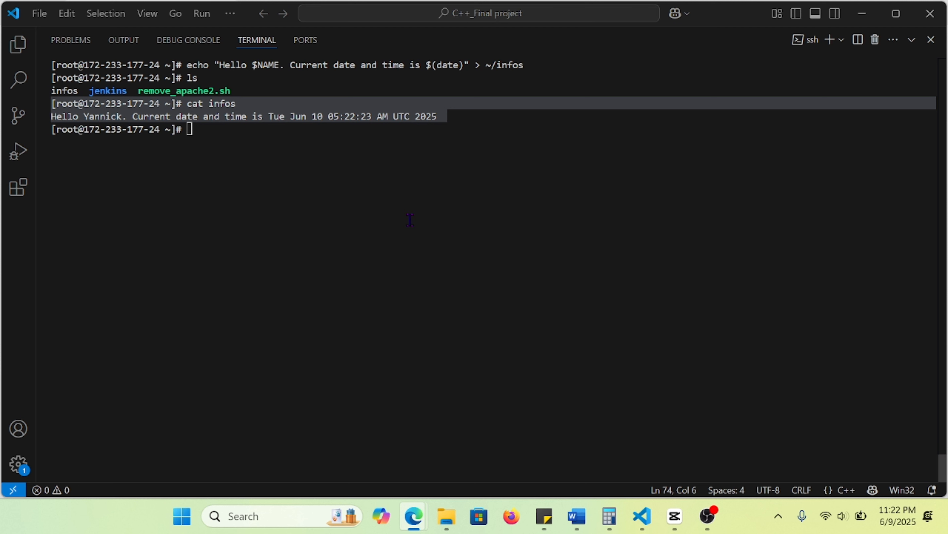
# Step: Select the echo command redirected to ~/infos in the terminal and switch back to Jenkins in the browser
pyautogui.click(371, 192)
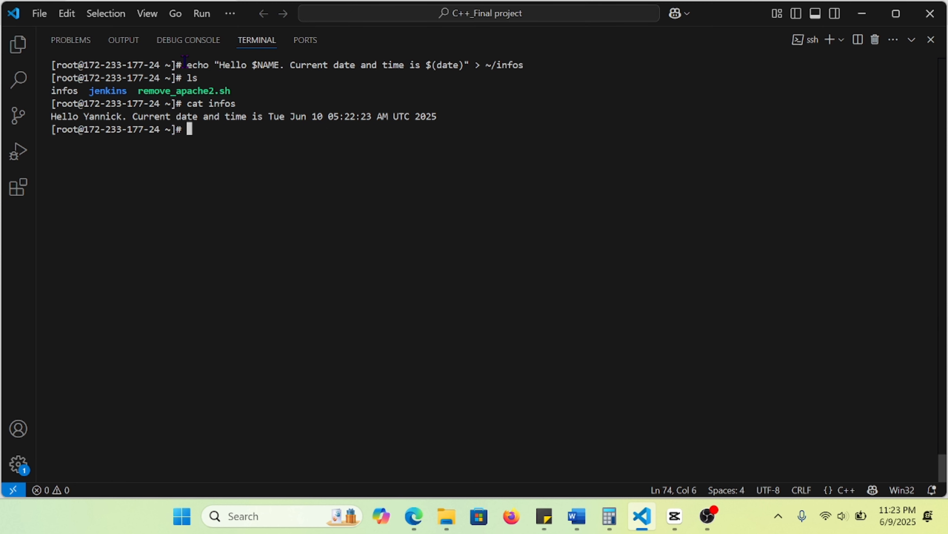
pyautogui.moveTo(184, 65); pyautogui.dragTo(527, 308)
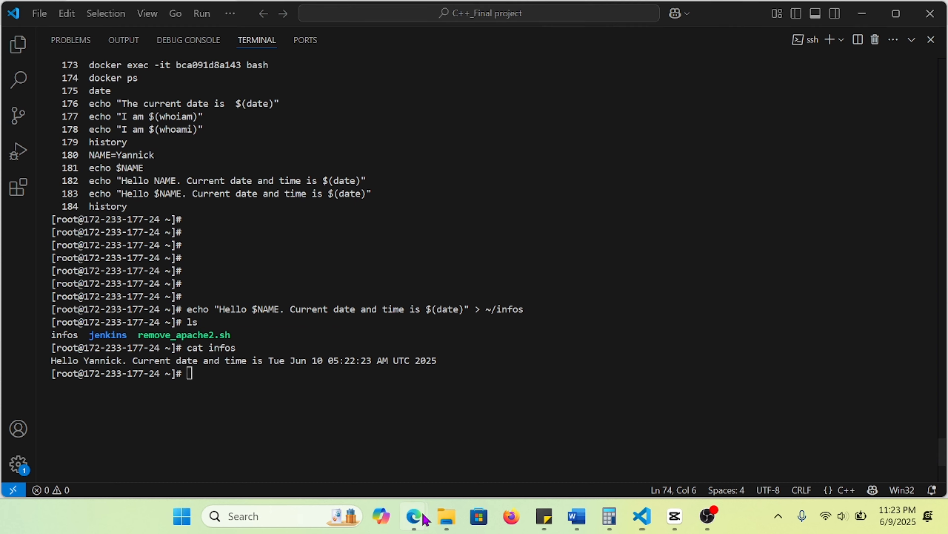
pyautogui.moveTo(426, 516)
pyautogui.click(415, 439)
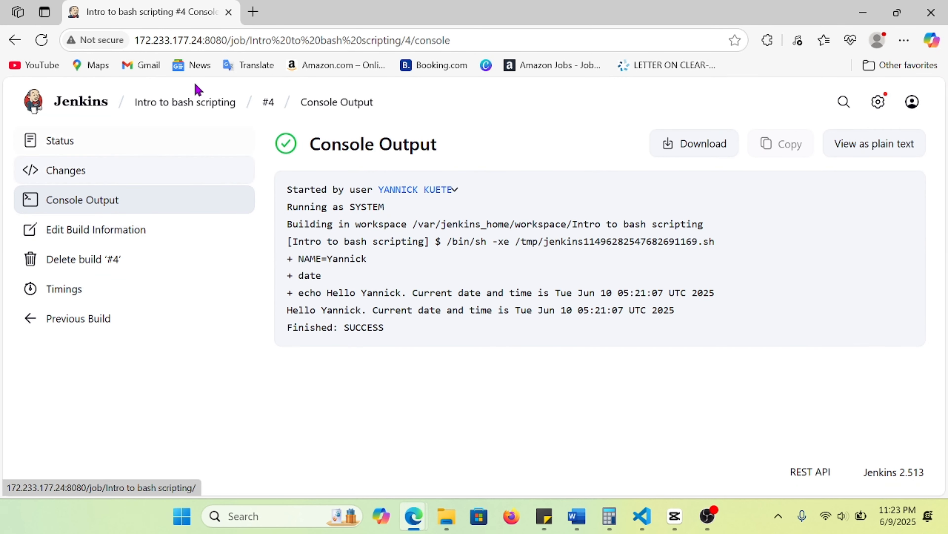
# Step: Open the configuration of the Intro to bash scripting job from the dashboard and go to its shell build step
pyautogui.click(80, 109)
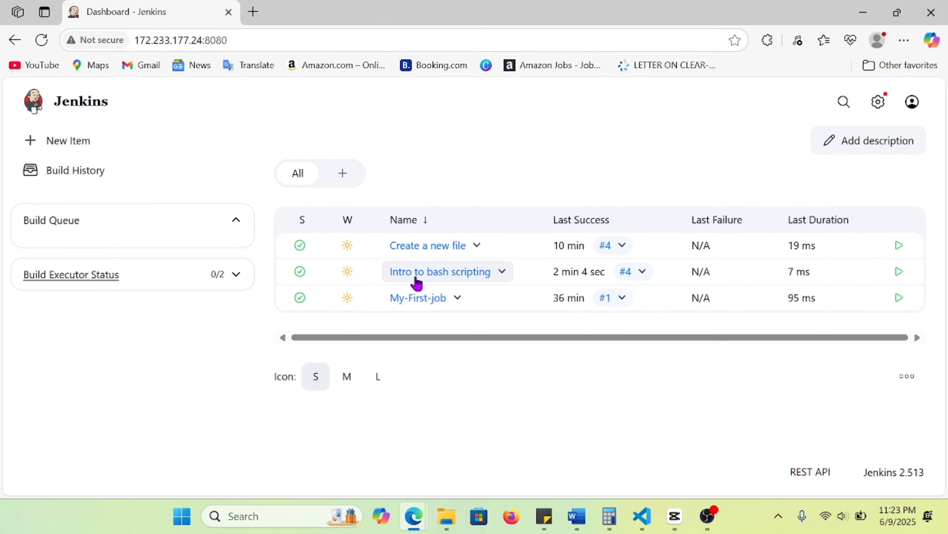
pyautogui.click(445, 272)
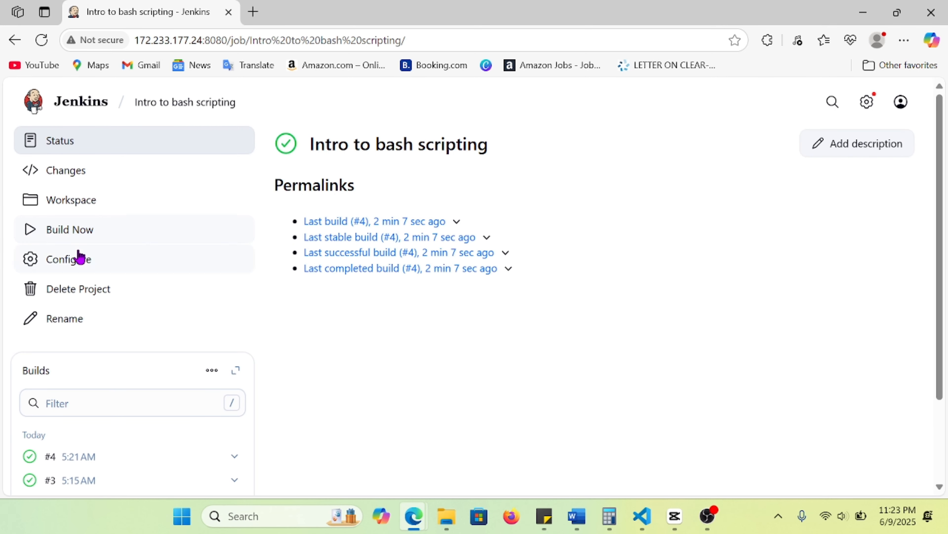
pyautogui.click(72, 260)
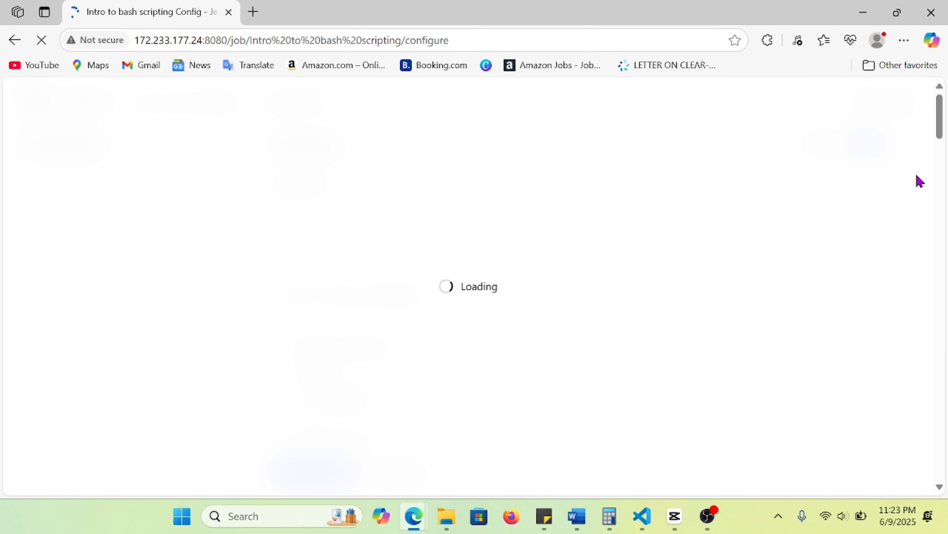
pyautogui.moveTo(939, 132); pyautogui.dragTo(910, 384)
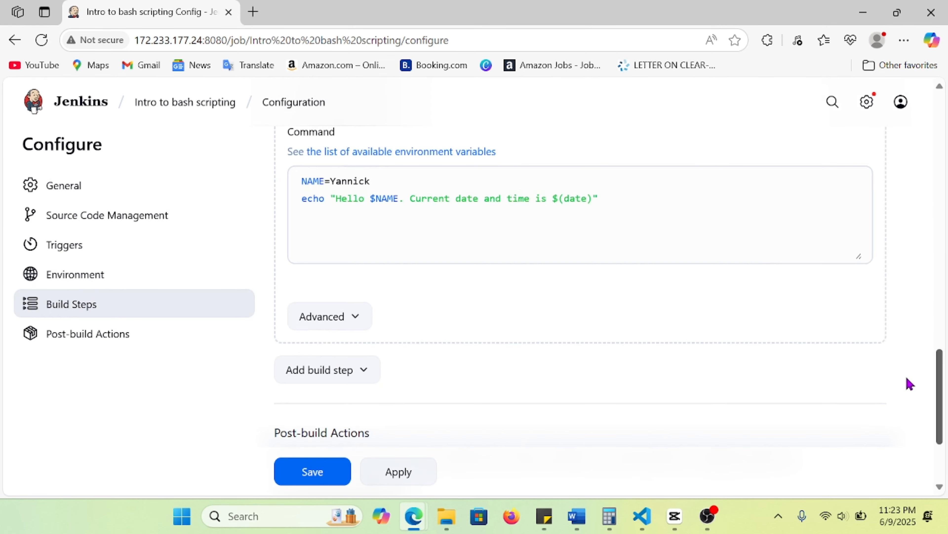
# Step: Replace the shell command's echo line with echo "Hello $NAME. Current date and time is $(date)" > ~/infos
pyautogui.moveTo(625, 199); pyautogui.dragTo(288, 207)
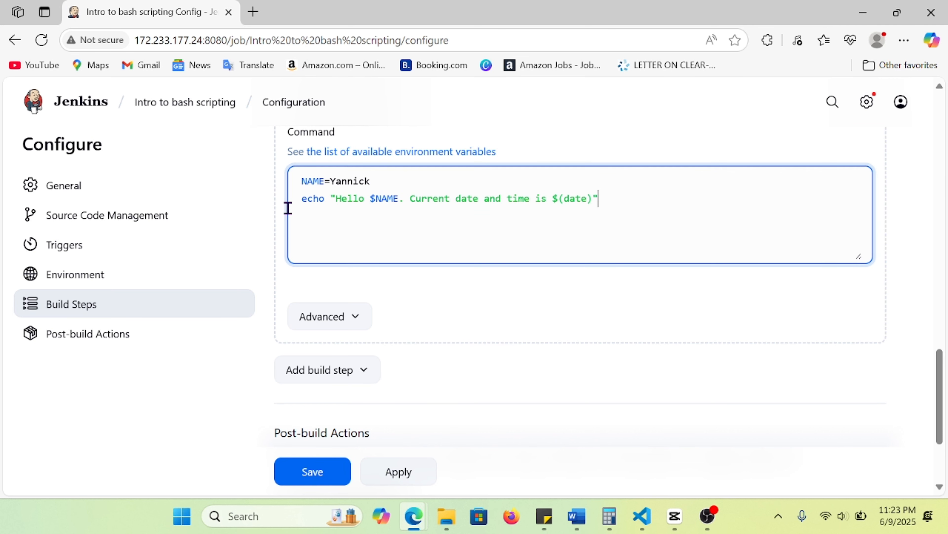
pyautogui.hotkey('shift', 'Home')
pyautogui.write('echo "Hello $NAME. Current date and time is $(date)" > ~/infos')
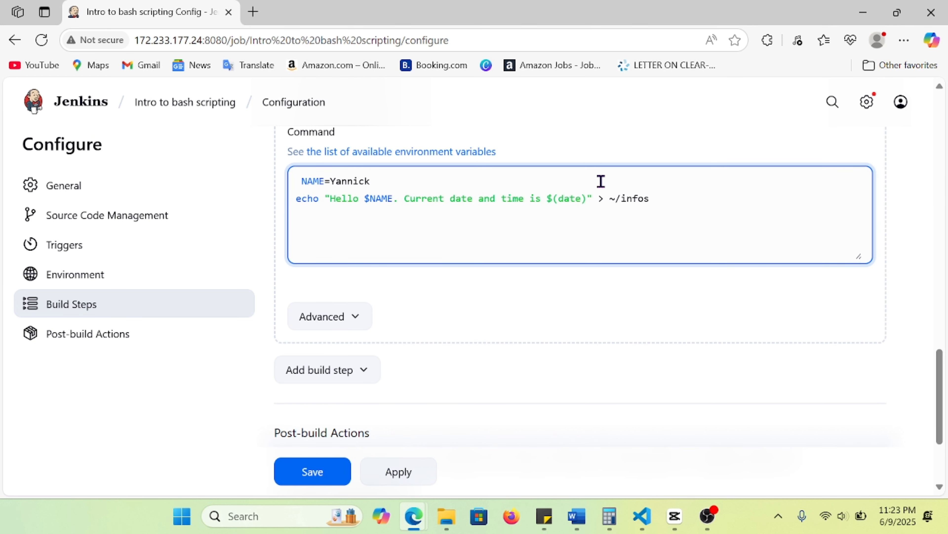
# Step: Set the NAME variable in the shell command to Topac and save the job configuration
pyautogui.click(372, 181)
pyautogui.press('BackSpace')
pyautogui.press('BackSpace')
pyautogui.press('BackSpace')
pyautogui.press('BackSpace')
pyautogui.press('BackSpace')
pyautogui.press('BackSpace')
pyautogui.press('BackSpace')
pyautogui.write('Topac')
pyautogui.press('BackSpace')
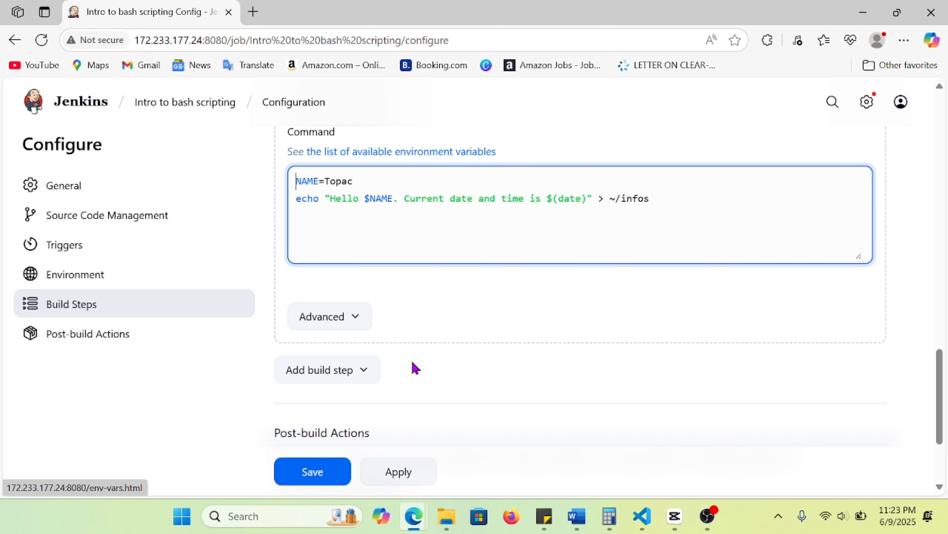
pyautogui.click(313, 471)
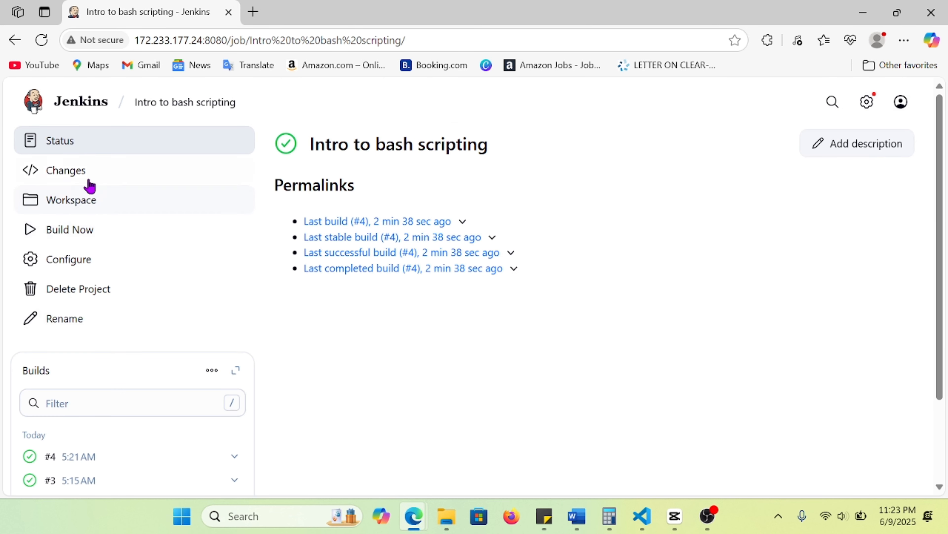
# Step: Build the Intro to bash scripting job and open build #5's console output
pyautogui.click(57, 230)
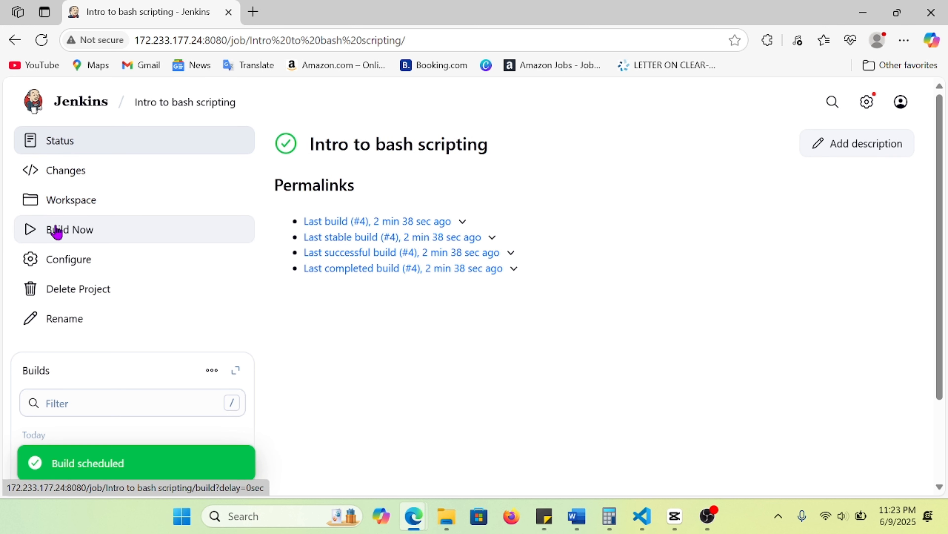
pyautogui.moveTo(706, 517)
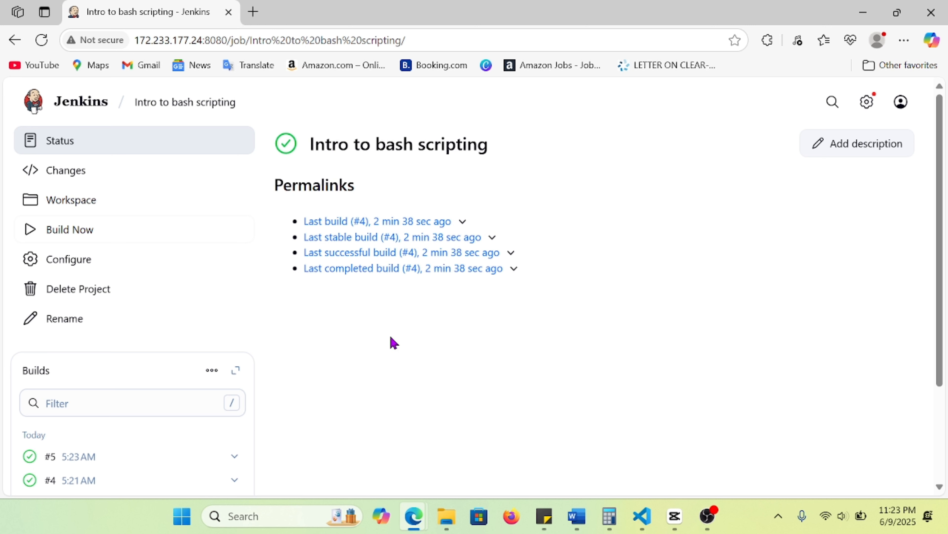
pyautogui.click(56, 464)
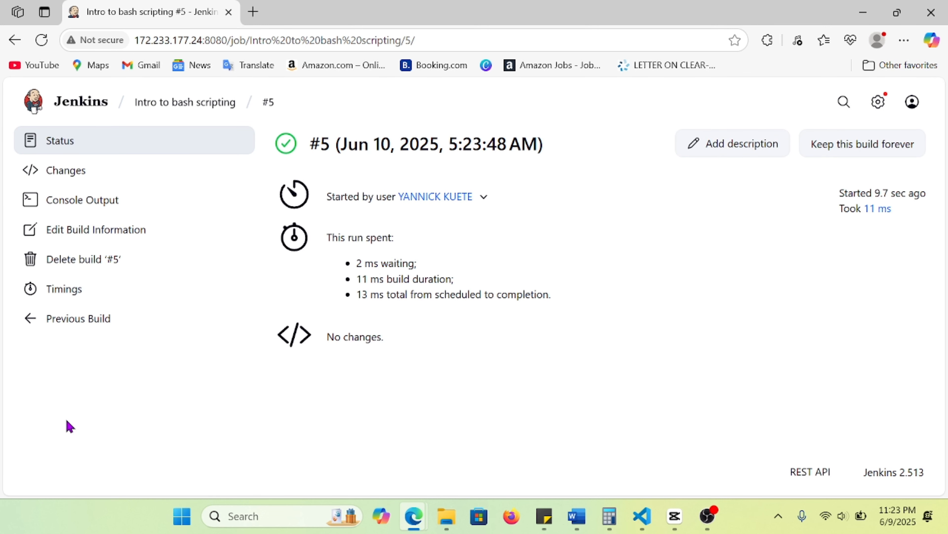
pyautogui.click(91, 208)
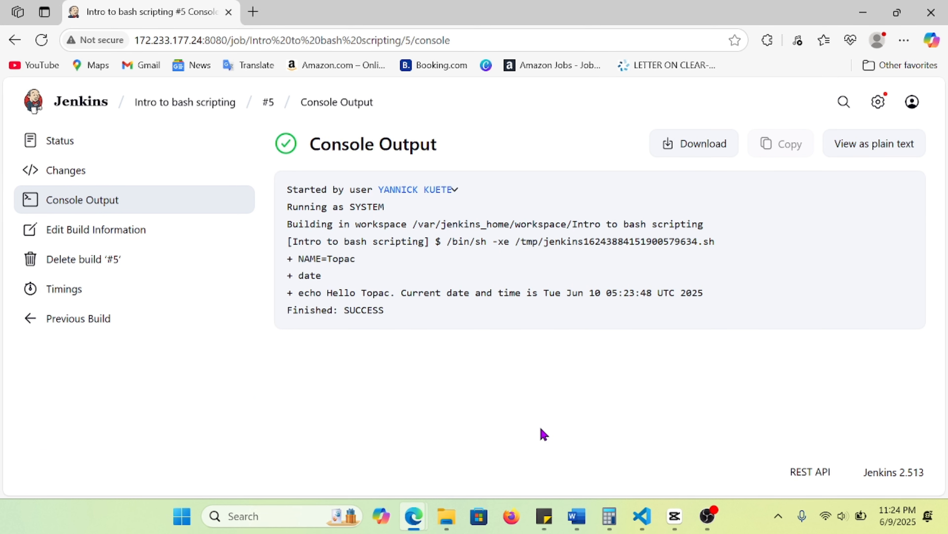
# Step: Switch to VS Code, clear the terminal and rerun cat infos on the host
pyautogui.click(618, 429)
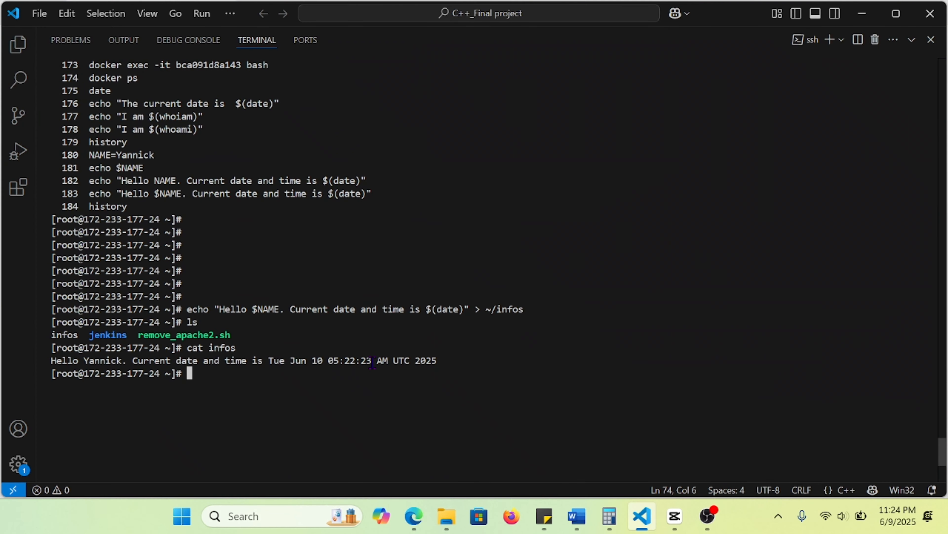
pyautogui.hotkey('ctrl', 'l')
pyautogui.press('Up')
pyautogui.press('Up')
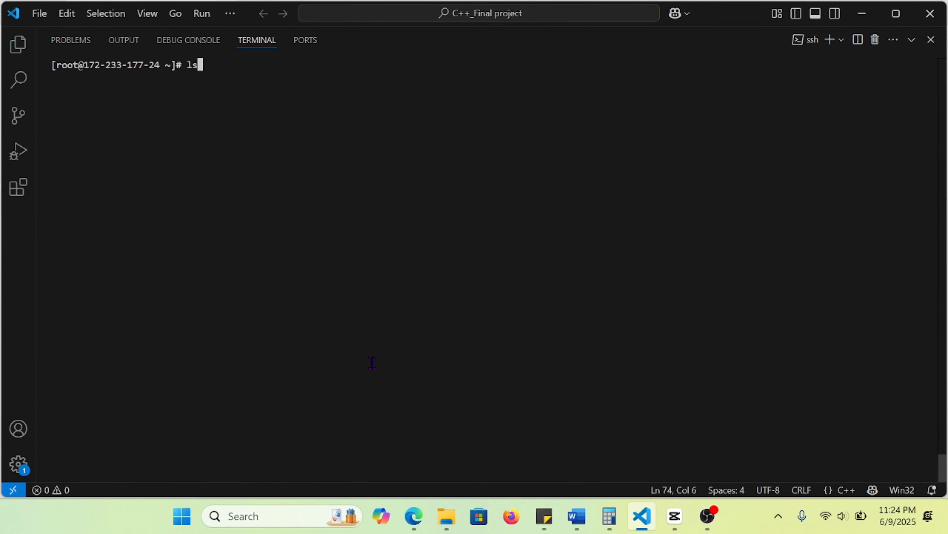
pyautogui.press('Down')
pyautogui.press('Return')
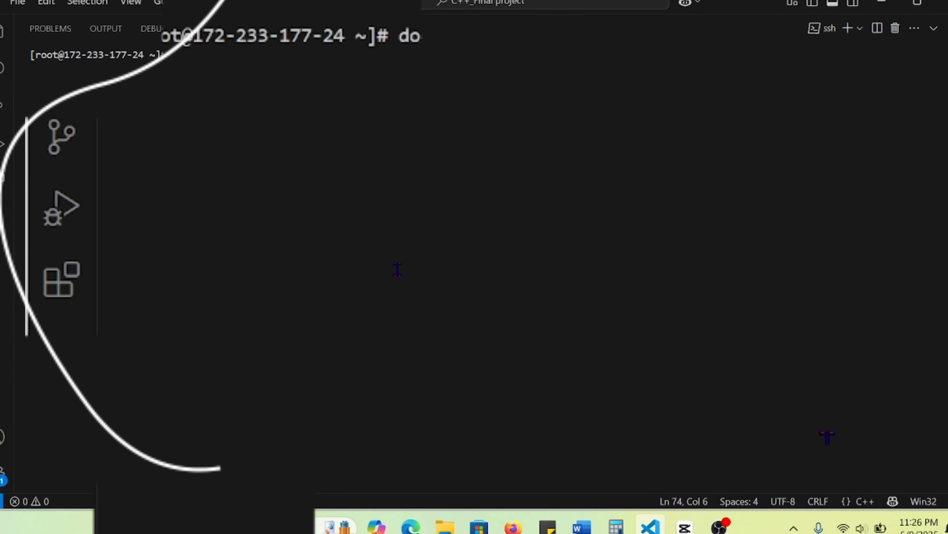
# Step: List the running containers with docker ps and start entering a docker exec -it command
pyautogui.write('cker ps')
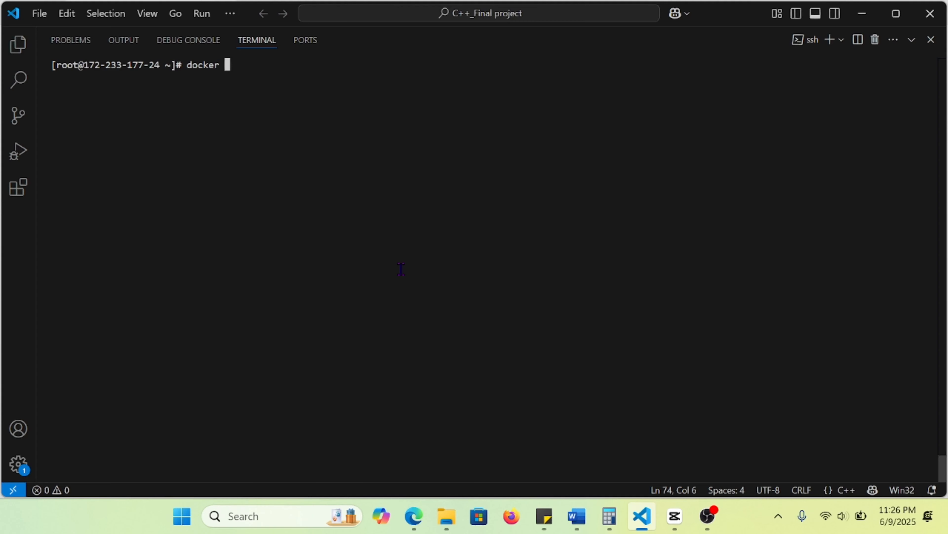
pyautogui.press('Return')
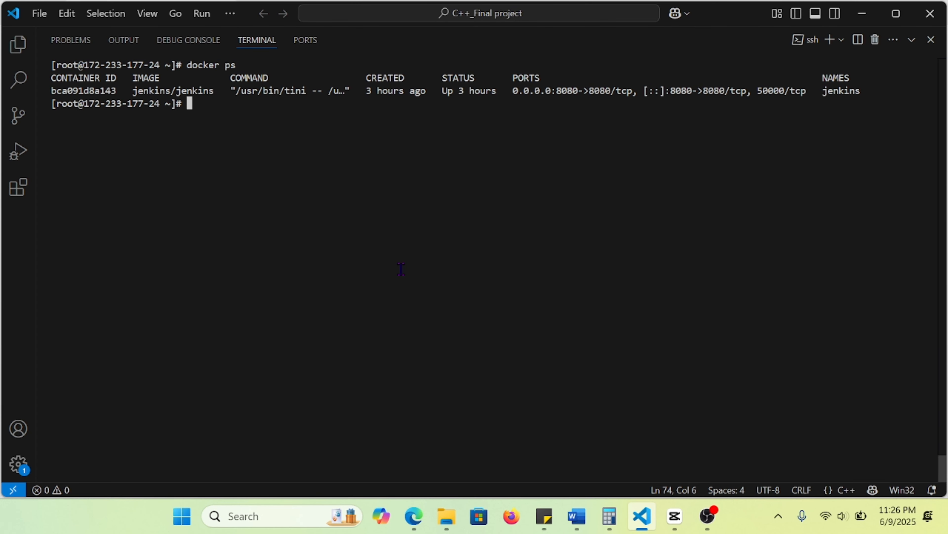
pyautogui.write('docker exec -it')
pyautogui.write('echo "Hello $NAME. Current date and time is $(date)" > ~/infos')
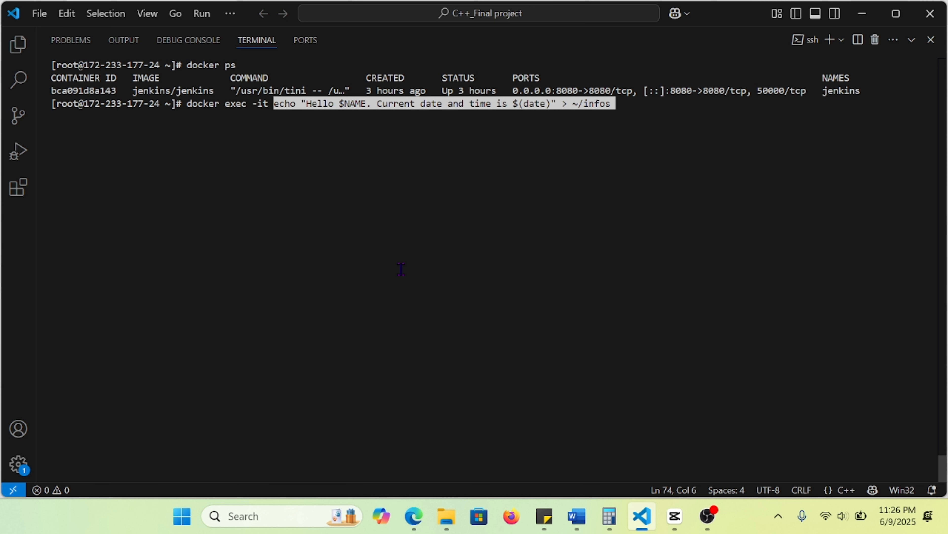
pyautogui.press('BackSpace')
pyautogui.press('BackSpace')
pyautogui.press('BackSpace')
pyautogui.press('BackSpace')
pyautogui.press('BackSpace')
pyautogui.press('BackSpace')
pyautogui.press('BackSpace')
pyautogui.press('BackSpace')
pyautogui.press('BackSpace')
pyautogui.press('BackSpace')
pyautogui.press('BackSpace')
pyautogui.press('BackSpace')
pyautogui.press('BackSpace')
pyautogui.press('BackSpace')
pyautogui.press('BackSpace')
pyautogui.press('BackSpace')
pyautogui.press('BackSpace')
pyautogui.press('BackSpace')
pyautogui.press('BackSpace')
pyautogui.press('BackSpace')
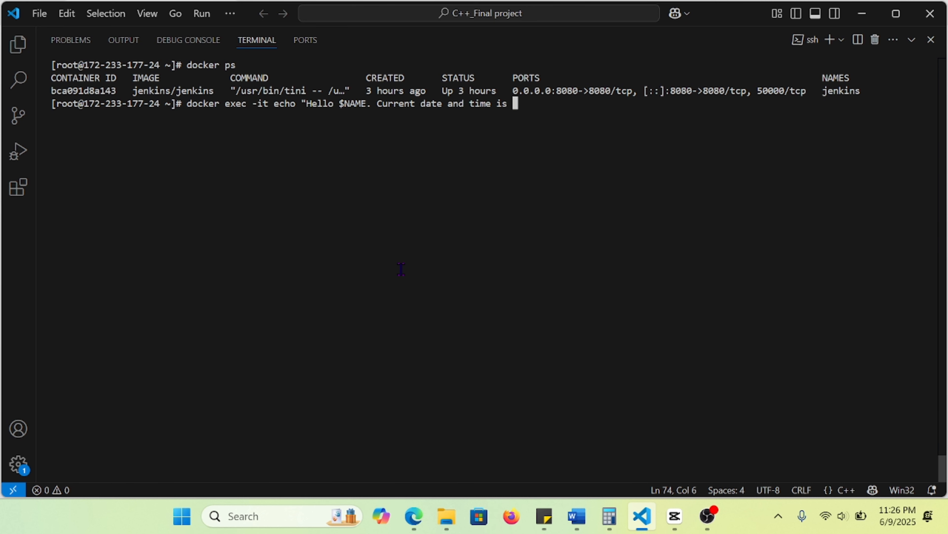
pyautogui.press('BackSpace')
pyautogui.press('BackSpace')
pyautogui.press('BackSpace')
pyautogui.press('BackSpace')
pyautogui.press('BackSpace')
pyautogui.press('BackSpace')
pyautogui.press('BackSpace')
pyautogui.press('BackSpace')
pyautogui.press('BackSpace')
pyautogui.press('BackSpace')
pyautogui.press('BackSpace')
pyautogui.press('BackSpace')
pyautogui.press('BackSpace')
pyautogui.press('BackSpace')
pyautogui.press('BackSpace')
pyautogui.press('BackSpace')
pyautogui.press('BackSpace')
pyautogui.press('BackSpace')
pyautogui.press('BackSpace')
pyautogui.press('BackSpace')
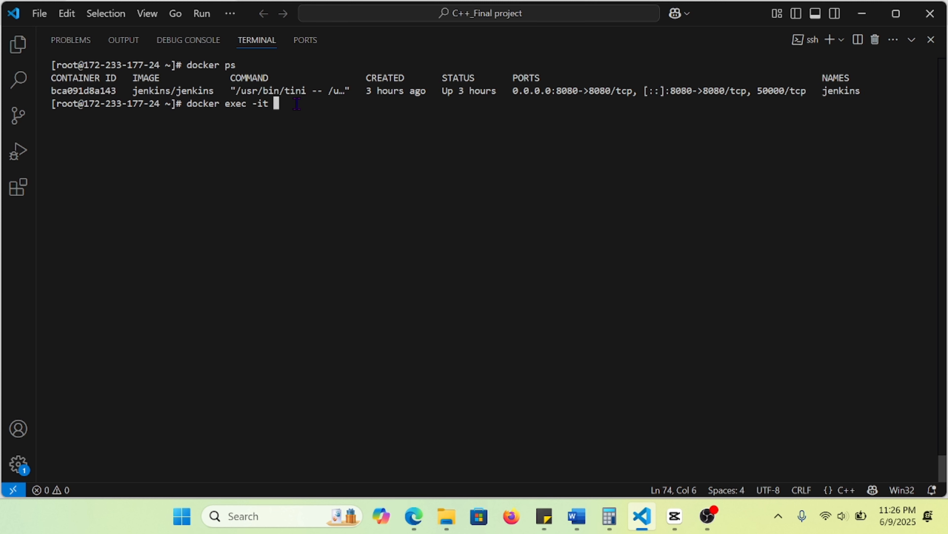
# Step: Complete the docker exec -it command with bca bash to open a shell in the Jenkins container, and clear the terminal
pyautogui.write('bca bash')
pyautogui.press('Return')
pyautogui.hotkey('ctrl', 'l')
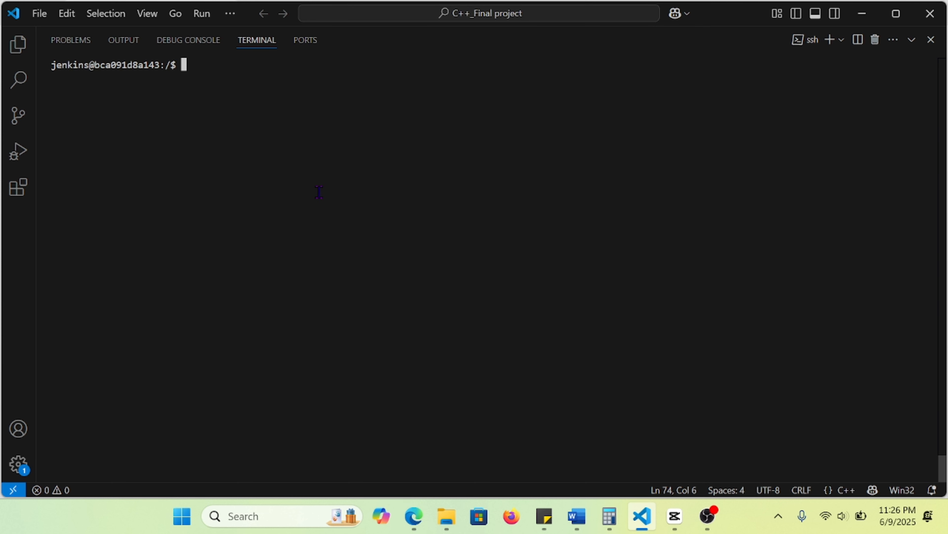
# Step: Change to the container's home directory with cd ~, list its files and highlight infos in the listing
pyautogui.write('cd ~')
pyautogui.press('Return')
pyautogui.write('ls')
pyautogui.press('Return')
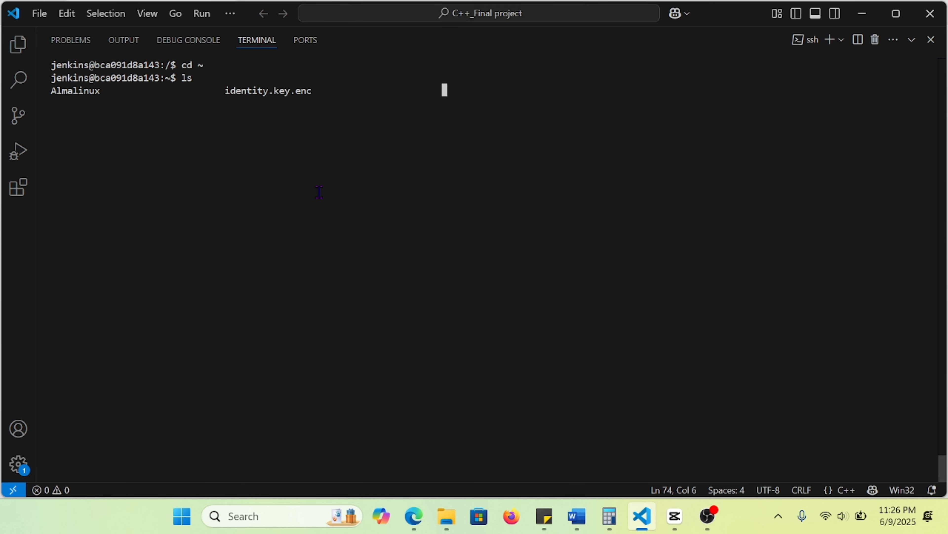
pyautogui.moveTo(254, 101); pyautogui.dragTo(225, 100)
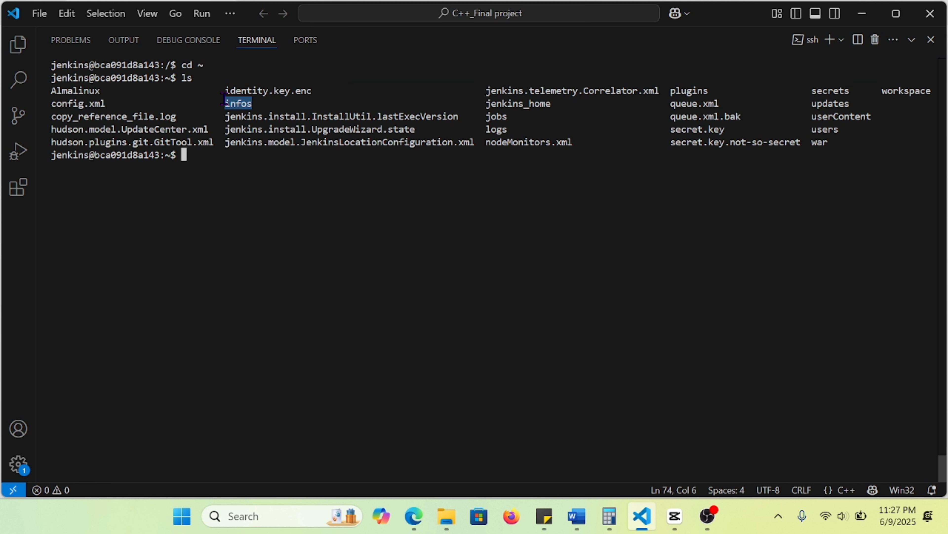
pyautogui.write('vim')
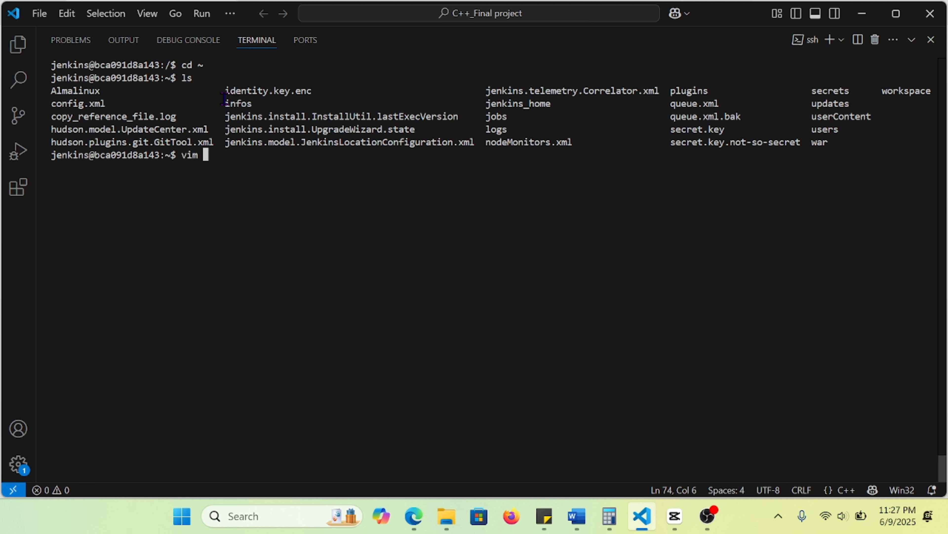
pyautogui.press('BackSpace')
pyautogui.press('BackSpace')
pyautogui.press('BackSpace')
pyautogui.press('BackSpace')
# Step: Display the infos file with cat, highlight its date and time sentence and switch to the browser
pyautogui.write('cat infos')
pyautogui.press('Return')
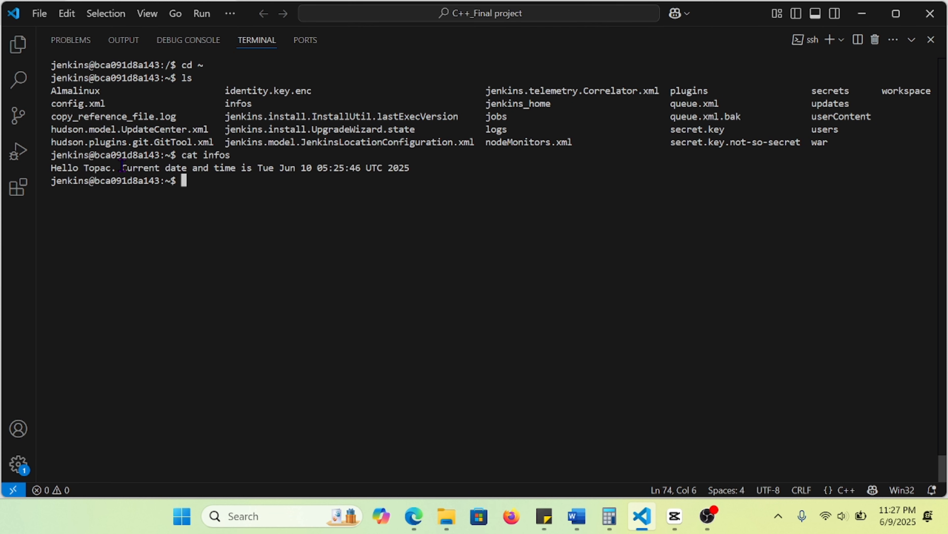
pyautogui.moveTo(121, 167); pyautogui.dragTo(410, 166)
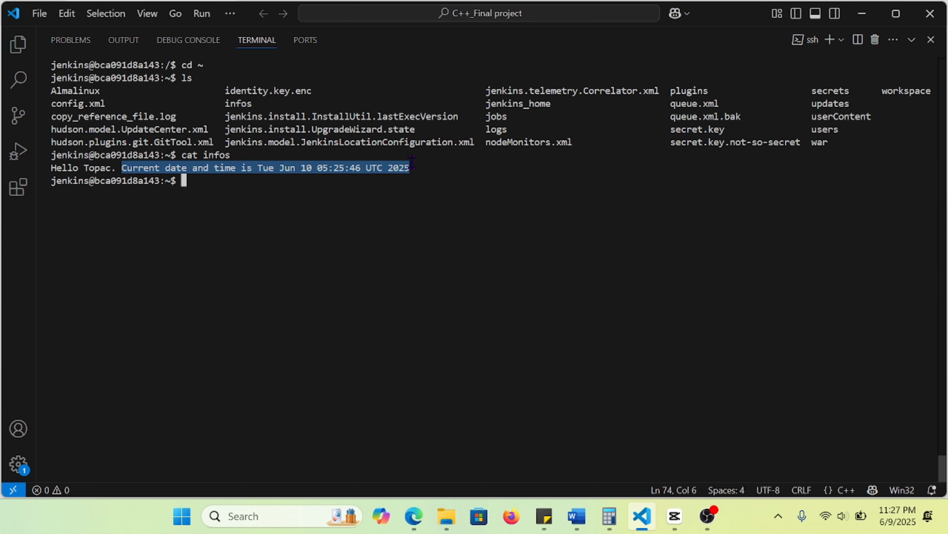
pyautogui.click(414, 515)
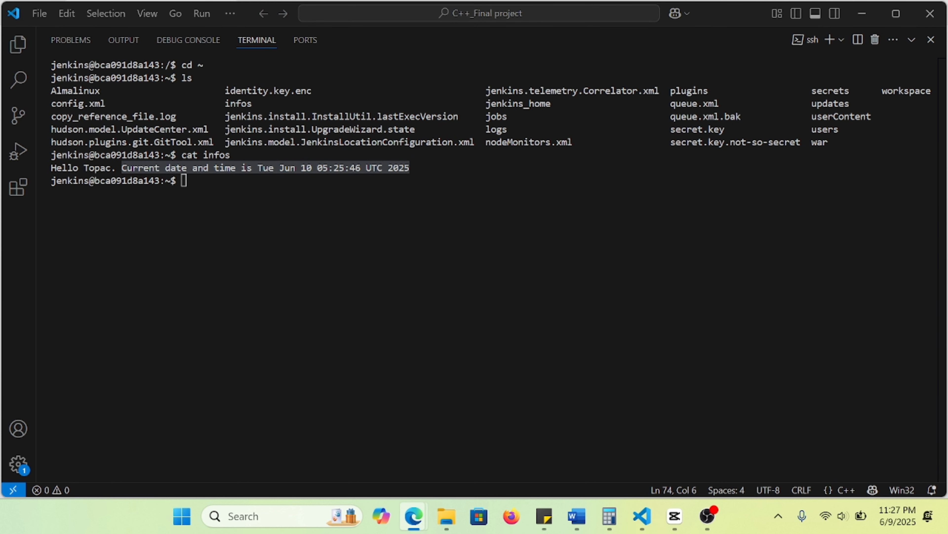
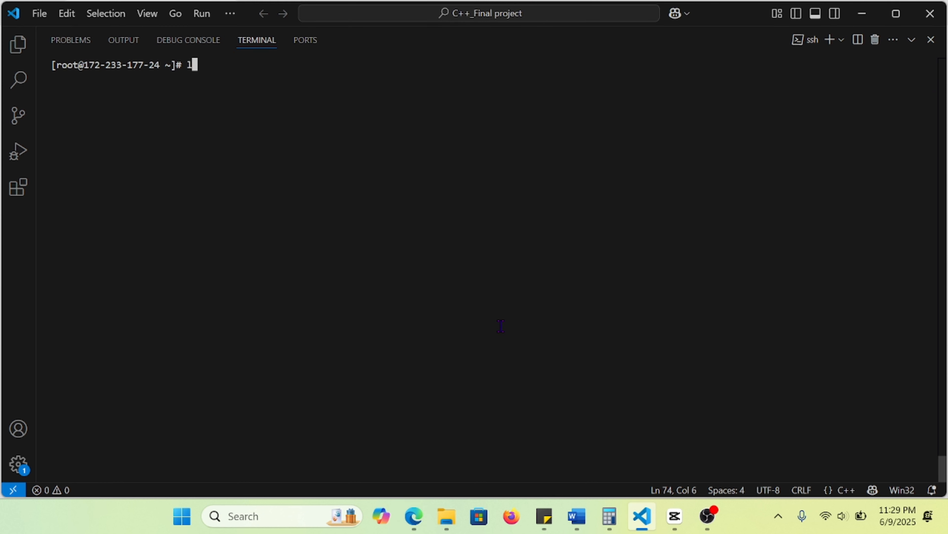
# Step: In the host's terminal, change to the jenkins/jenkins_data/ directory
pyautogui.write('cd j')
pyautogui.press('Tab')
pyautogui.write('j')
pyautogui.press('Tab')
pyautogui.press('Return')
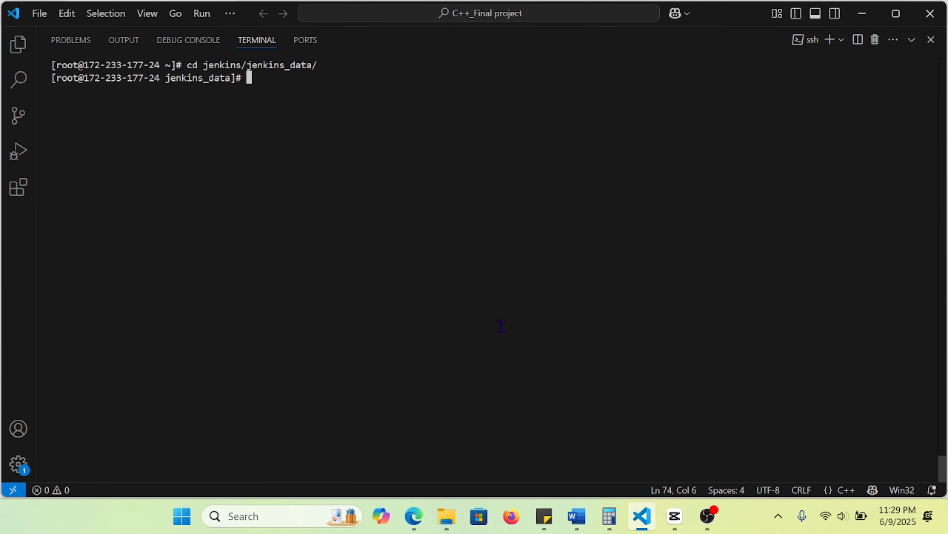
# Step: List the contents of the jenkins_home/ directory on the host and switch windows
pyautogui.write('ls j')
pyautogui.press('Tab')
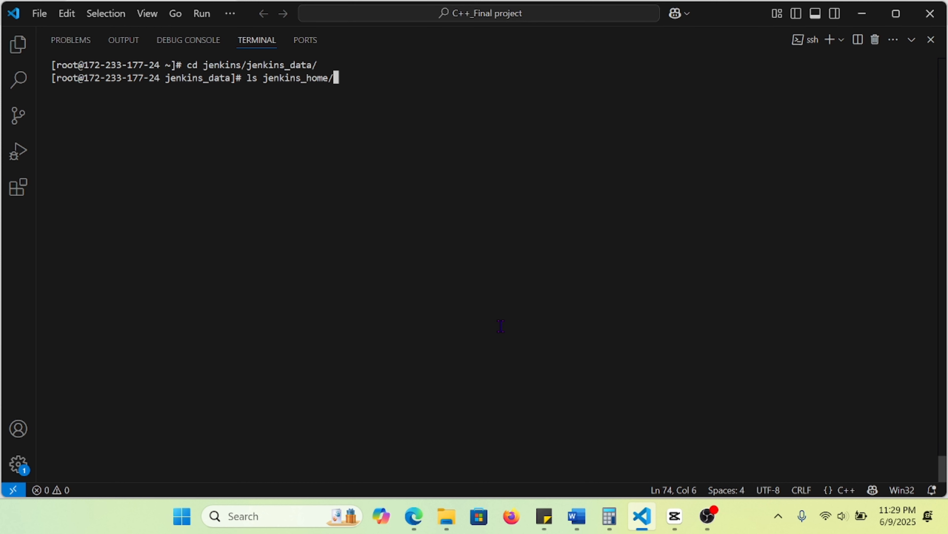
pyautogui.press('Return')
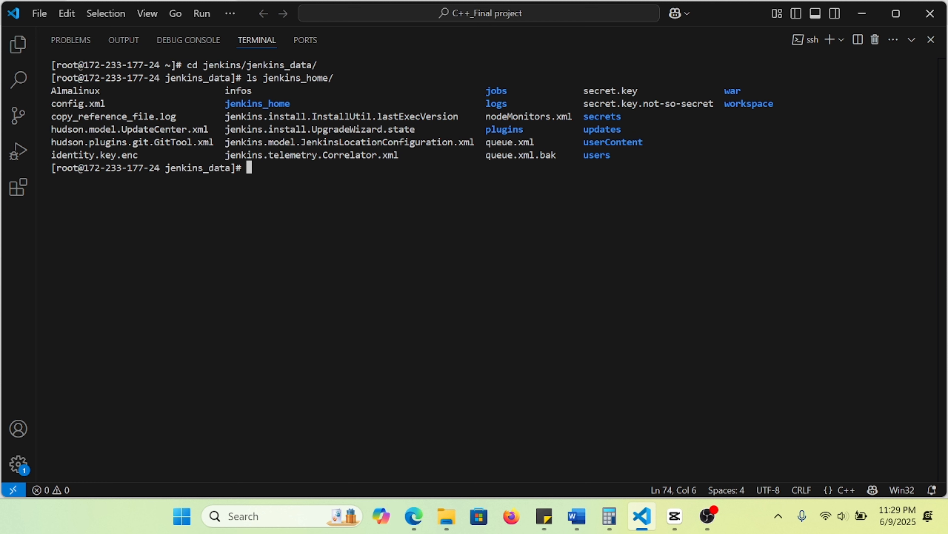
pyautogui.hotkey('alt', 'Tab')
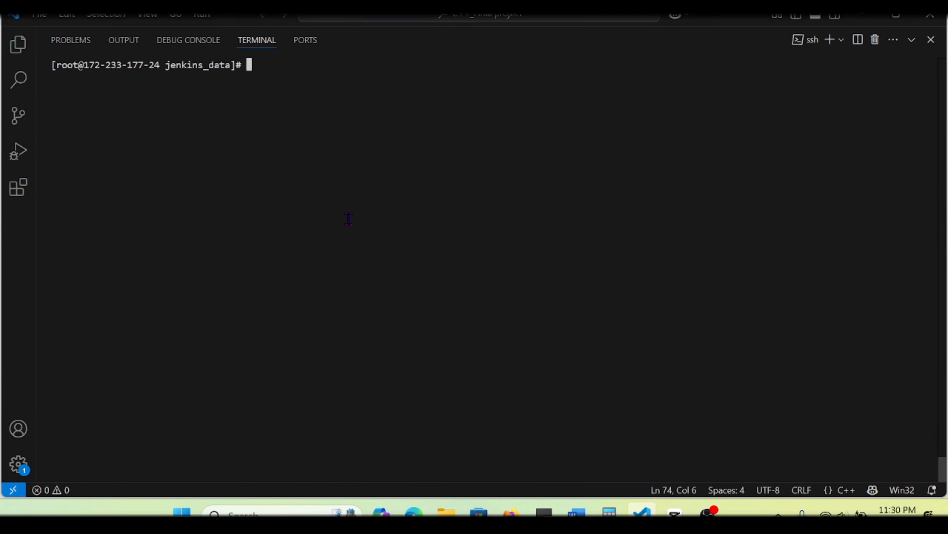
# Step: List the running containers with docker ps, and open an interactive bash shell in the jenkins container with docker exec
pyautogui.write('doc')
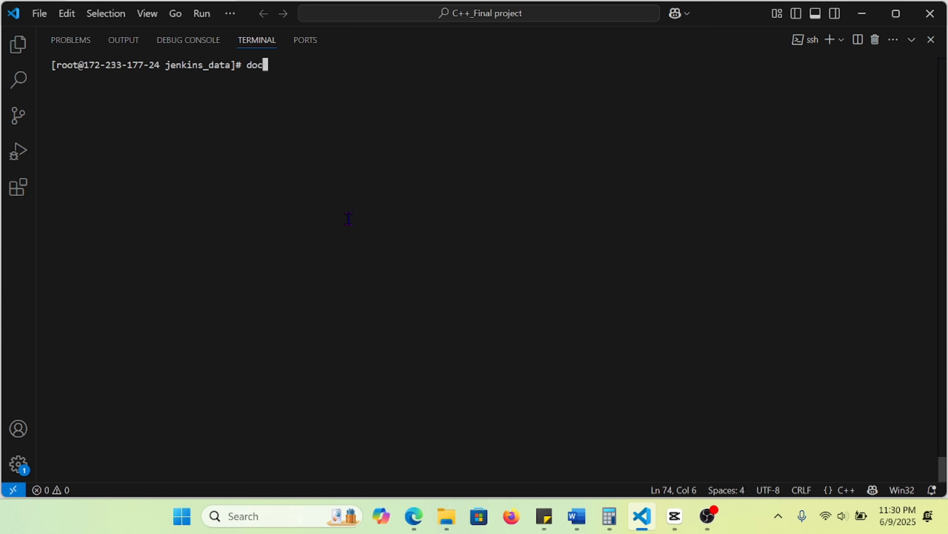
pyautogui.write('ker ps')
pyautogui.press('Return')
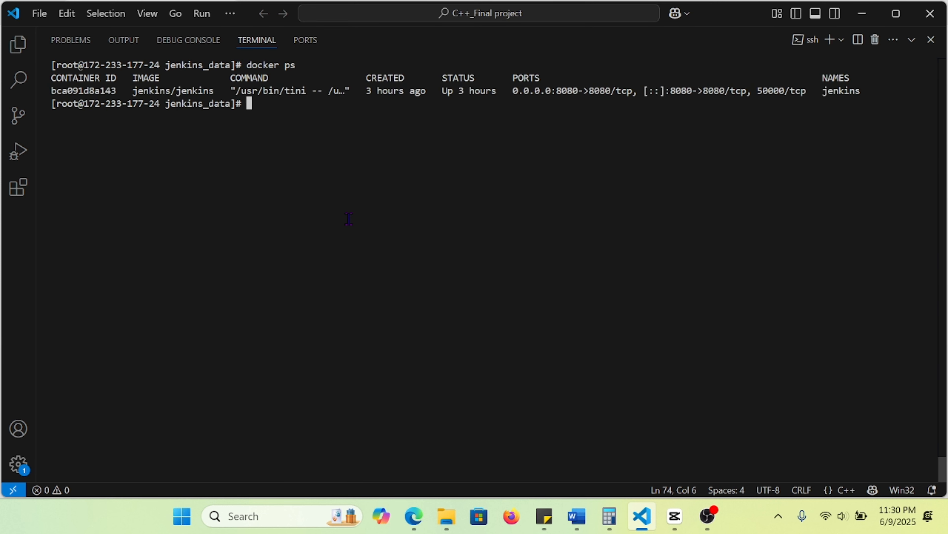
pyautogui.write('docker exec -it bc')
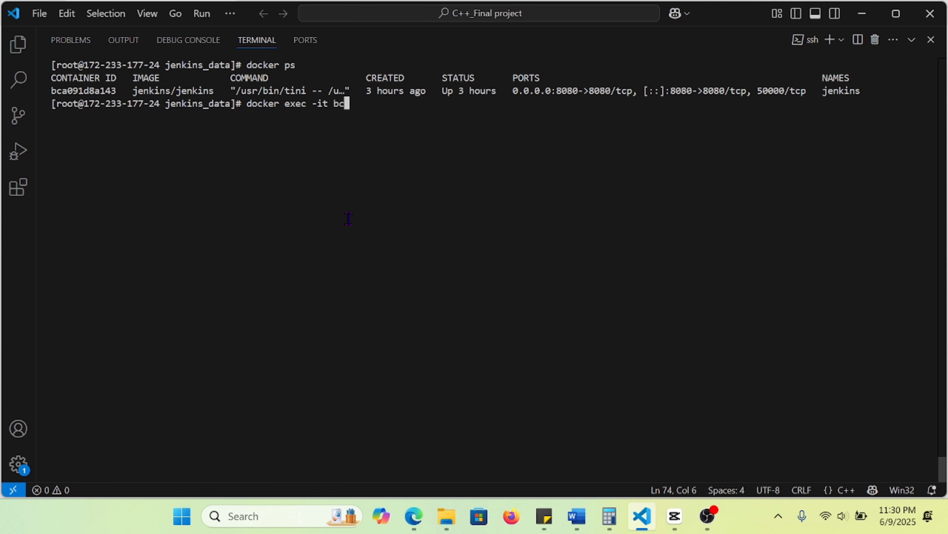
pyautogui.write('a bash')
pyautogui.press('Return')
pyautogui.hotkey('ctrl', 'l')
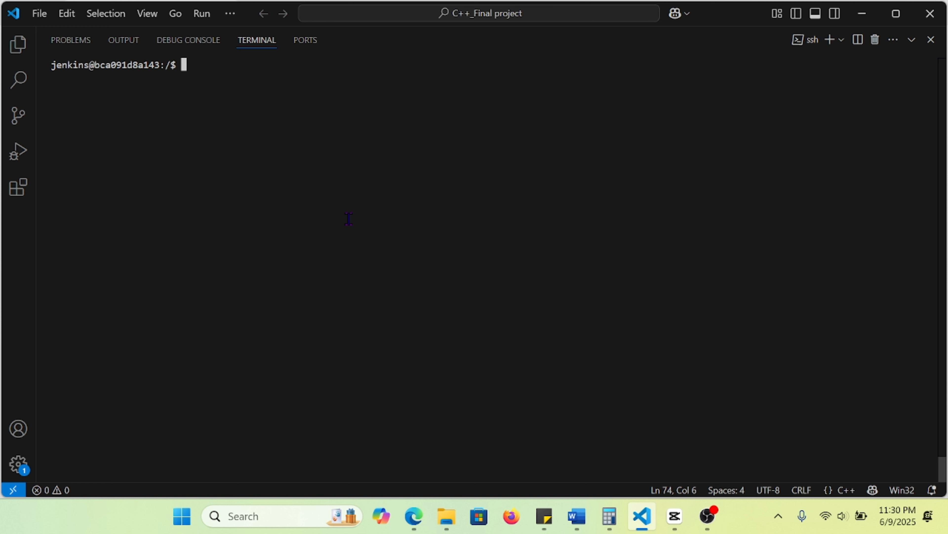
# Step: Try to open update.sh with vim inside the container, and exit the container back to the host shell
pyautogui.write('vim')
pyautogui.write('update.sh')
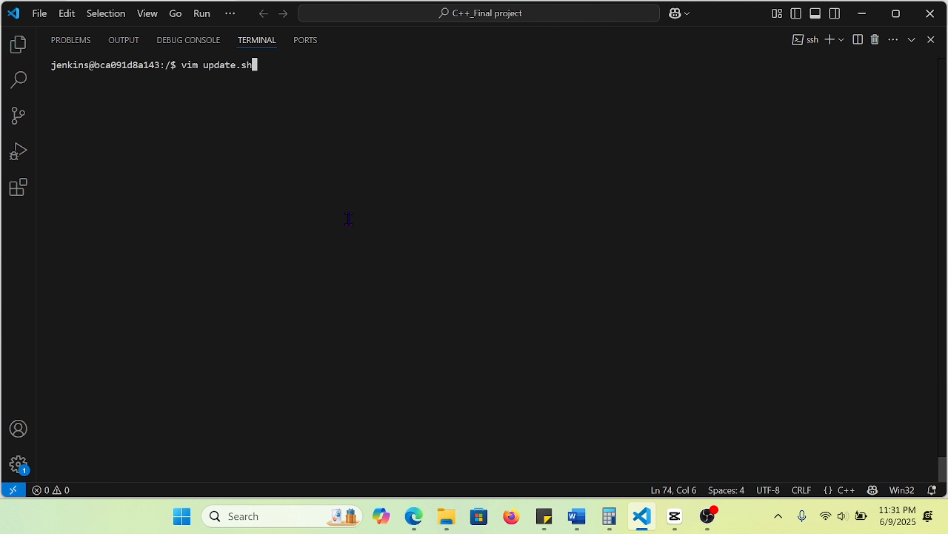
pyautogui.press('Return')
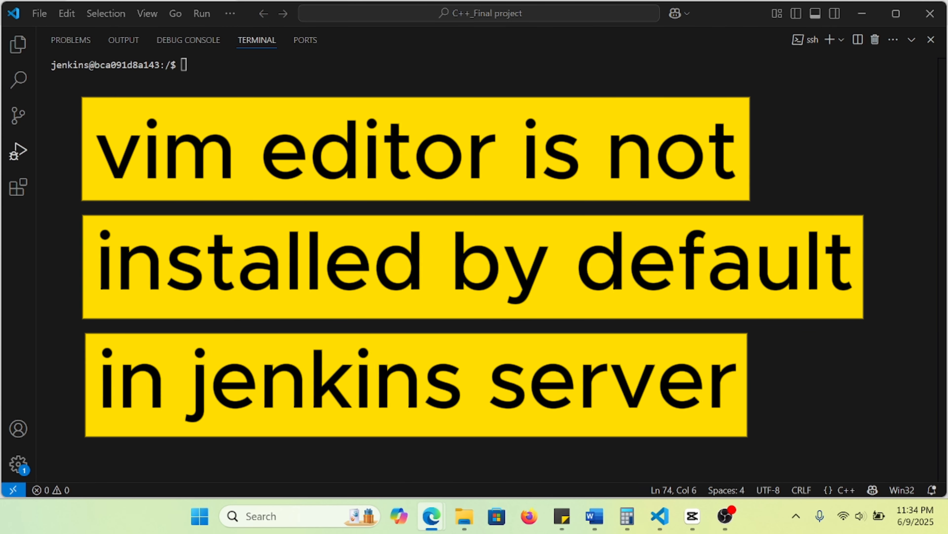
pyautogui.hotkey('alt', 'Tab')
pyautogui.write('exit')
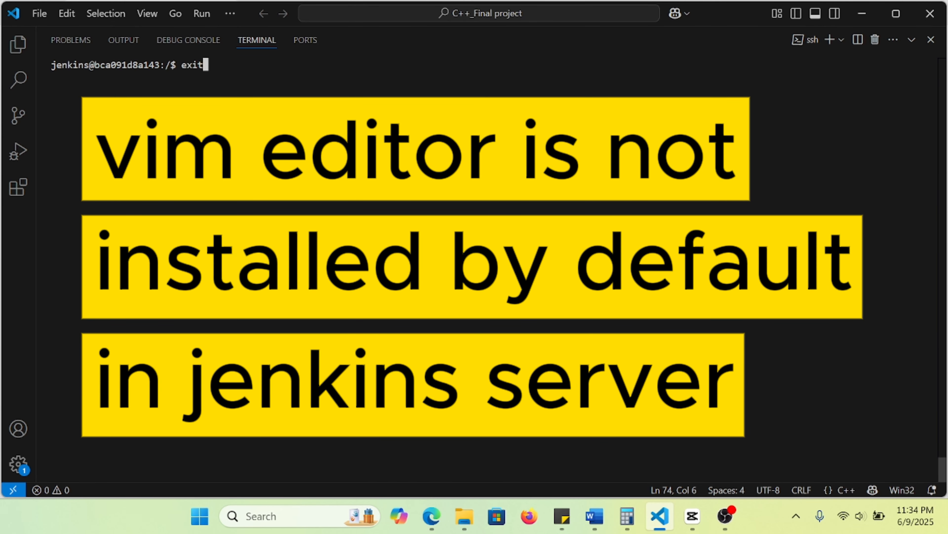
pyautogui.press('Return')
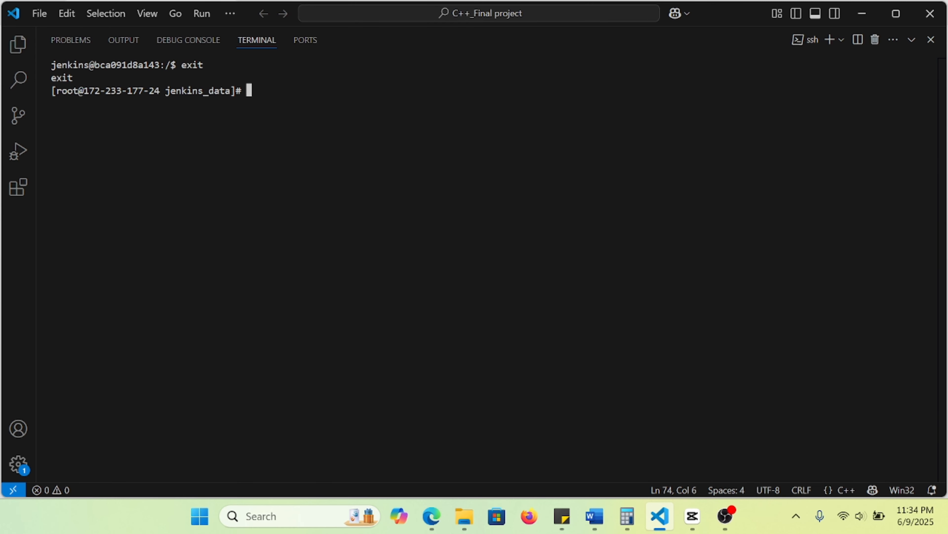
pyautogui.hotkey('ctrl', 'l')
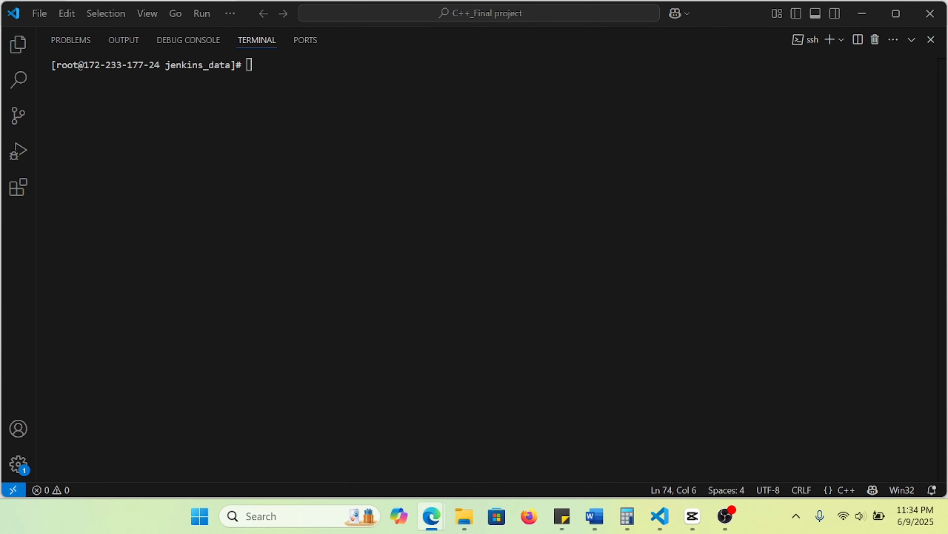
# Step: Change to the host's home directory with cd ~ and clear the terminal
pyautogui.write('cd ')
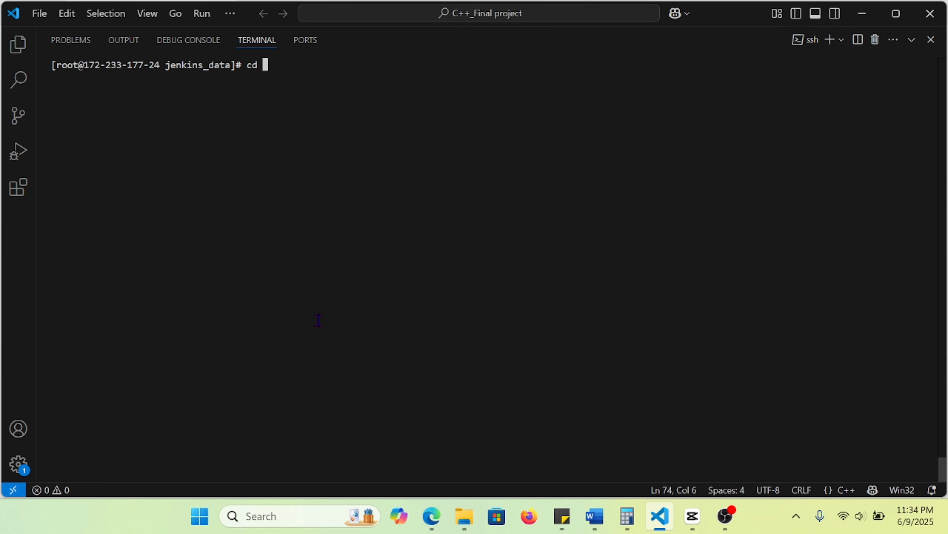
pyautogui.write('~')
pyautogui.press('Return')
pyautogui.hotkey('ctrl', 'l')
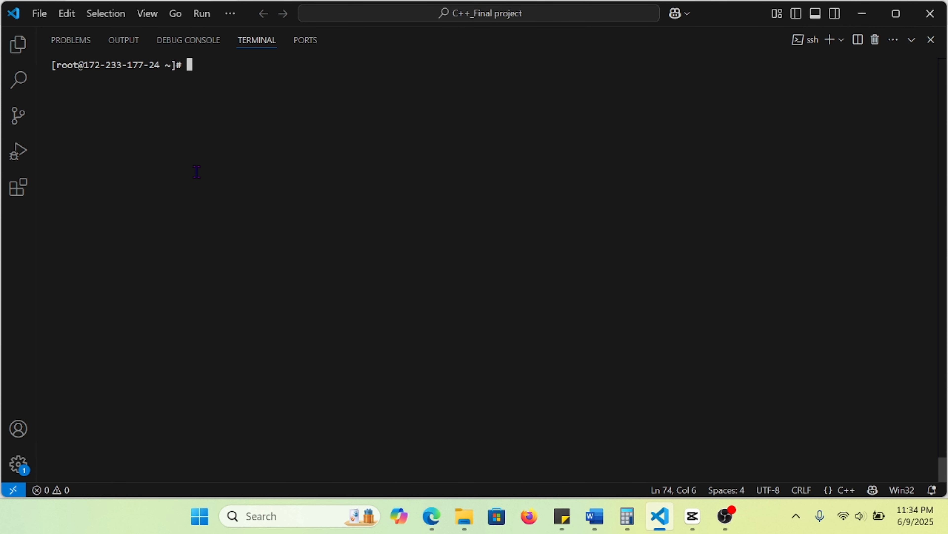
# Step: Create Hello_world.sh with vim in the home directory and enter #!/bin/bash as its first line, followed by a blank line
pyautogui.write('vim')
pyautogui.write('Hello_world.sh')
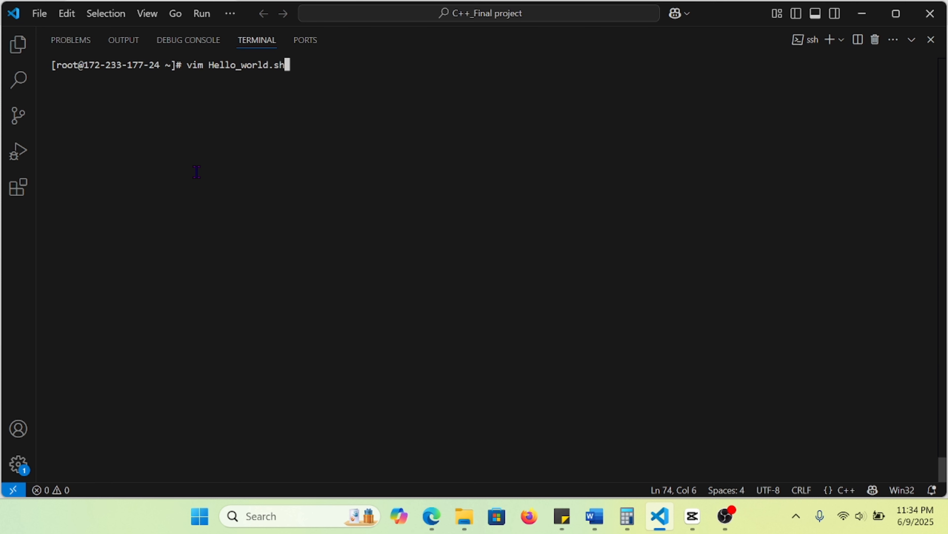
pyautogui.press('Return')
pyautogui.write('i')
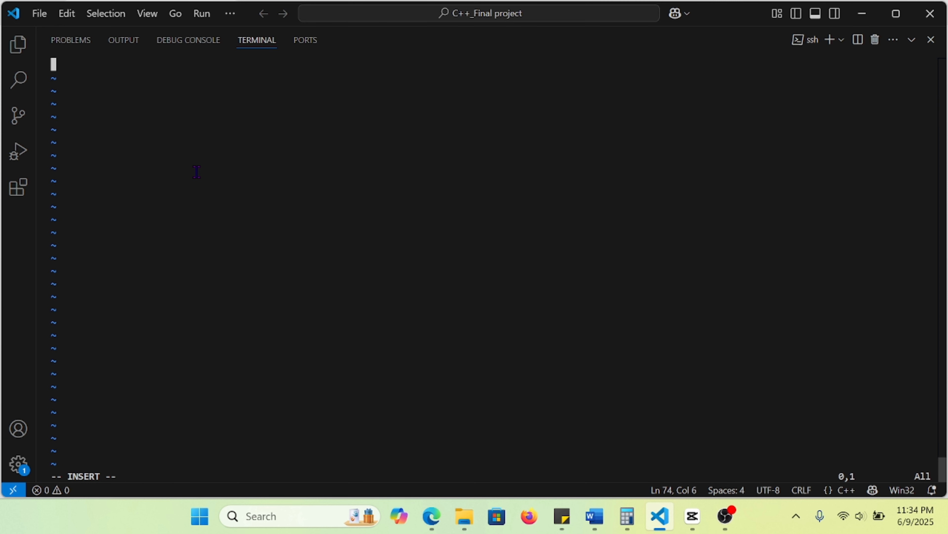
pyautogui.write('#!/bin/bash')
pyautogui.press('Return')
pyautogui.write('e')
pyautogui.press('BackSpace')
pyautogui.press('Return')
# Step: Add the line echo "Hello world!" to the script, save and quit vim, and clear the terminal
pyautogui.write('echo ')
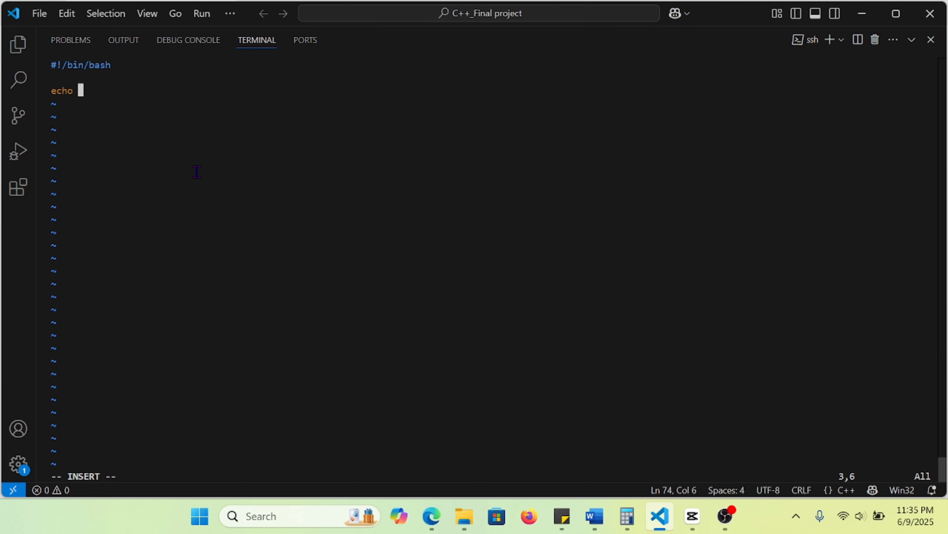
pyautogui.write('"Hello world"')
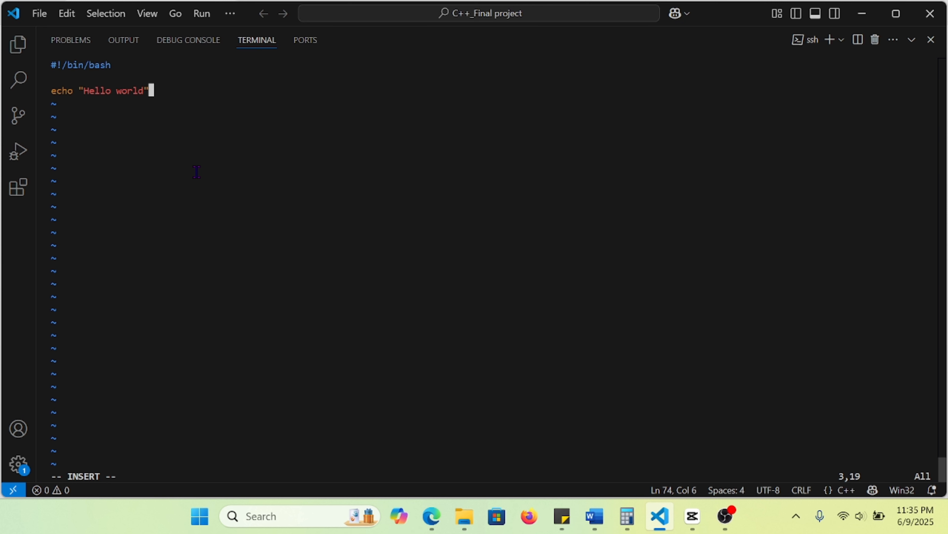
pyautogui.press('Left')
pyautogui.write('!')
pyautogui.press('Escape')
pyautogui.write(':wq!')
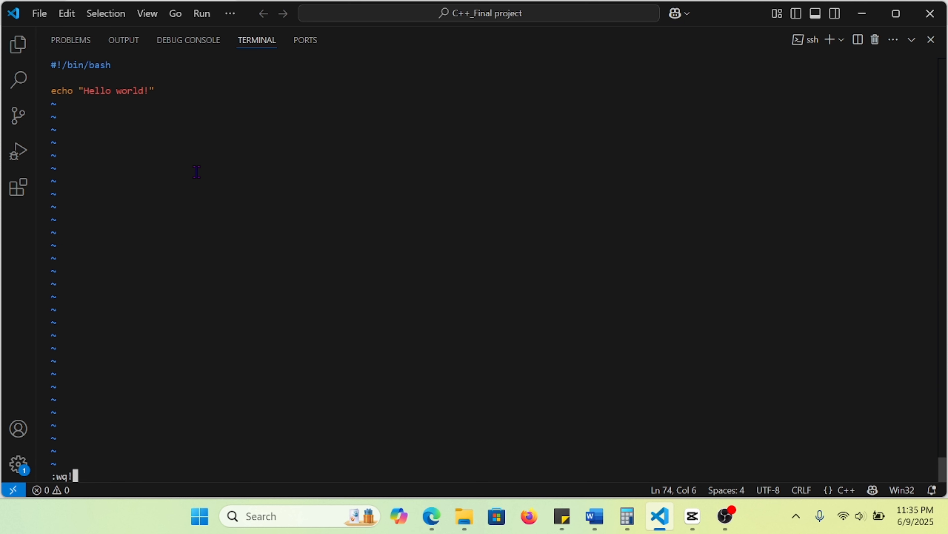
pyautogui.press('Return')
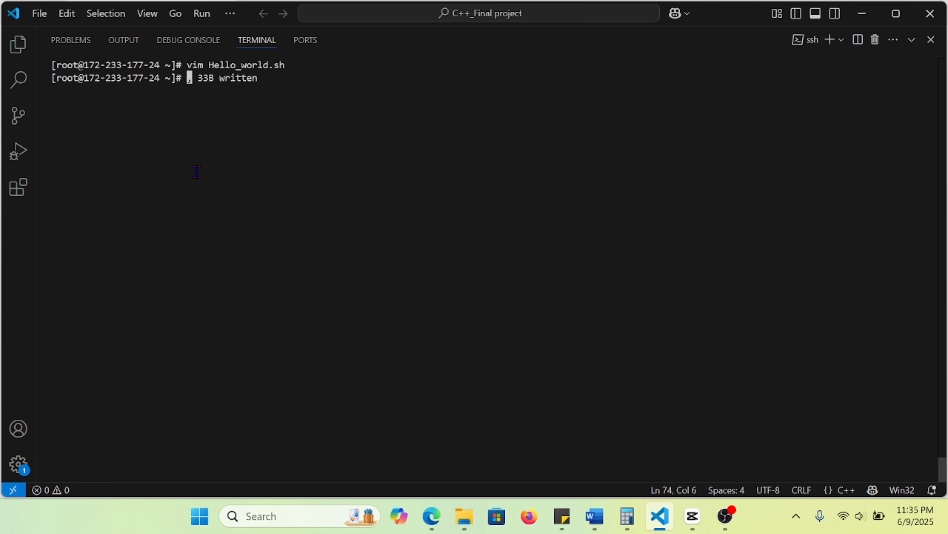
pyautogui.hotkey('ctrl', 'l')
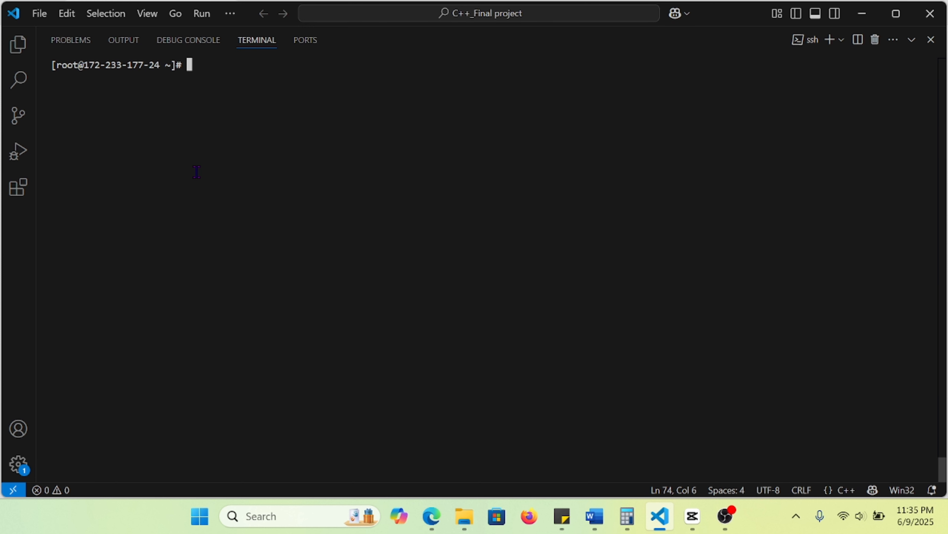
# Step: List the home directory's files and try to run the script with ./Hello_world.sh
pyautogui.write('ls')
pyautogui.press('Return')
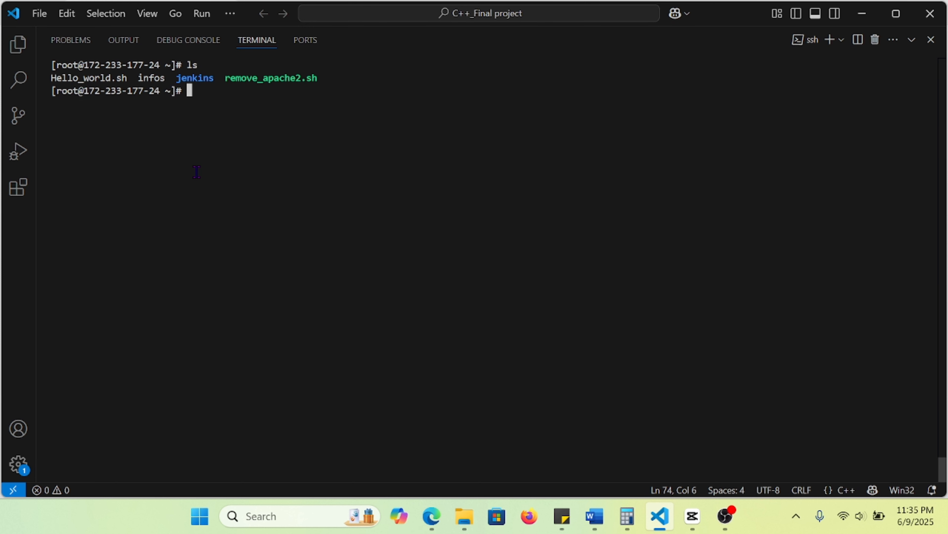
pyautogui.click(432, 516)
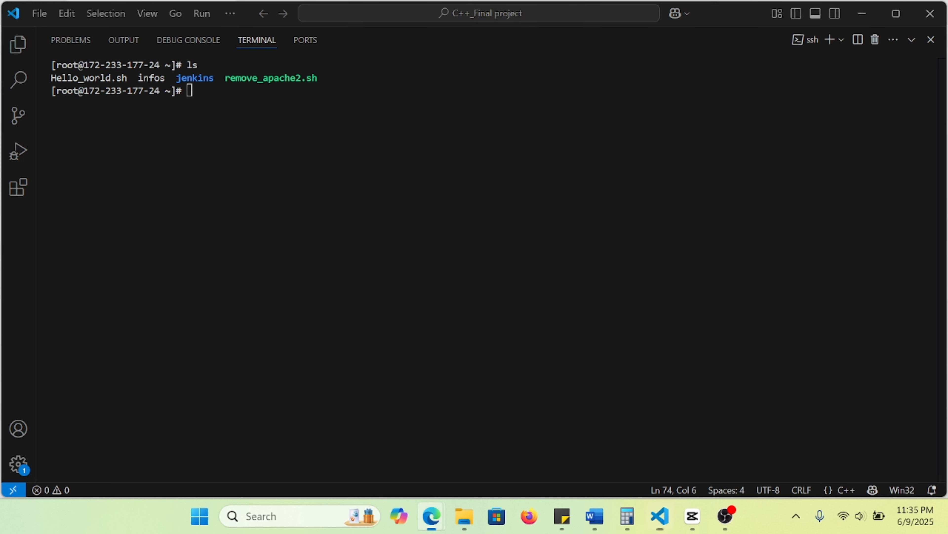
pyautogui.click(250, 152)
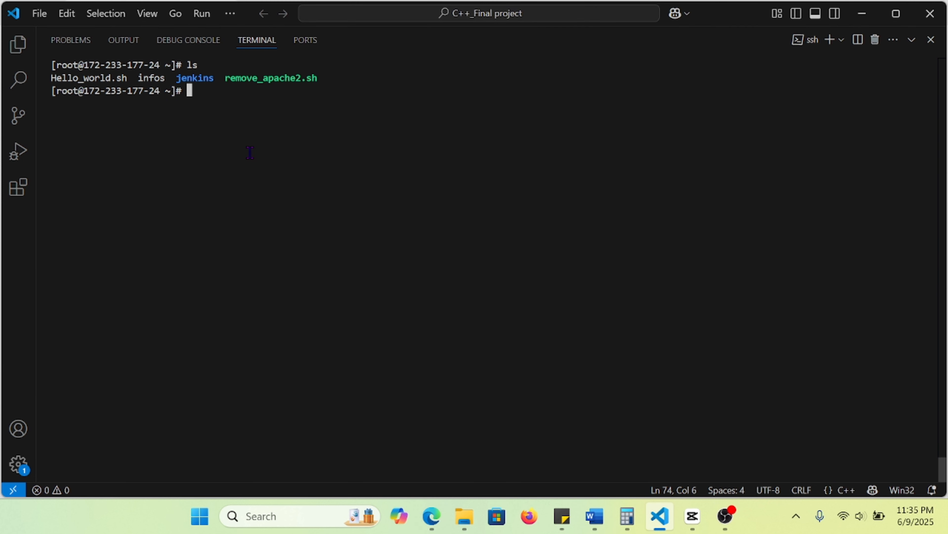
pyautogui.write('./Hello_world.sh')
pyautogui.press('Return')
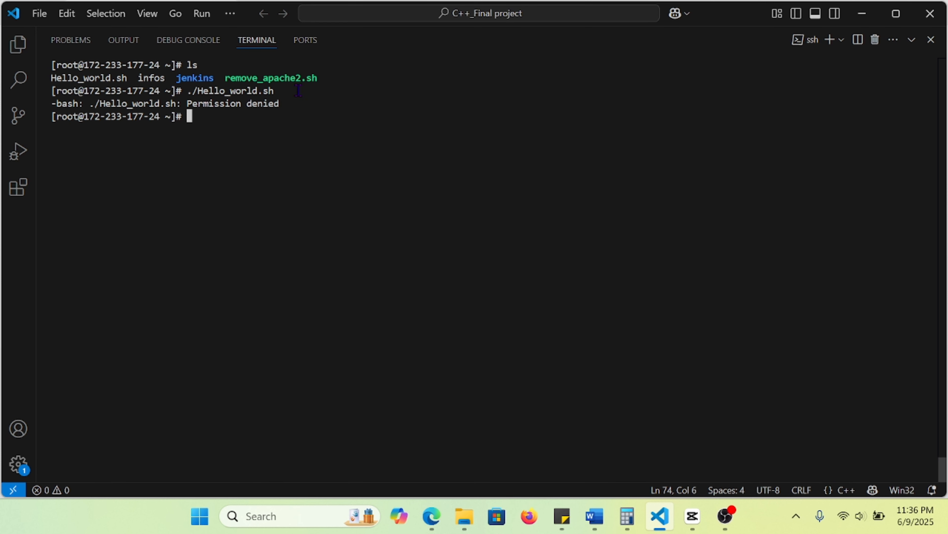
# Step: Make Hello_world.sh executable with chmod +x
pyautogui.moveTo(290, 91); pyautogui.dragTo(190, 100)
pyautogui.click(282, 100)
pyautogui.click(204, 111)
pyautogui.write('chmod +x')
pyautogui.moveTo(100, 104); pyautogui.dragTo(175, 100)
pyautogui.hotkey('ctrl', 'c')
pyautogui.rightClick(176, 101)
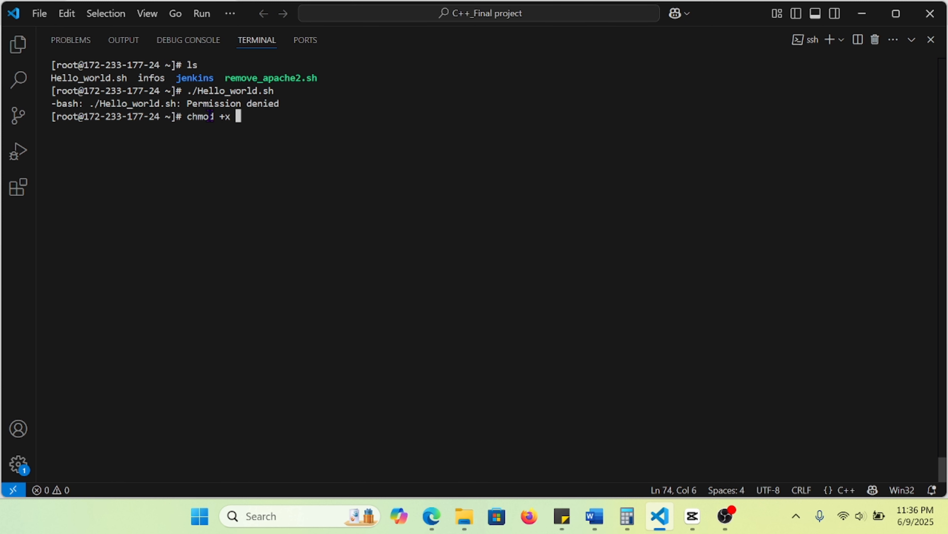
pyautogui.rightClick(245, 118)
pyautogui.press('Return')
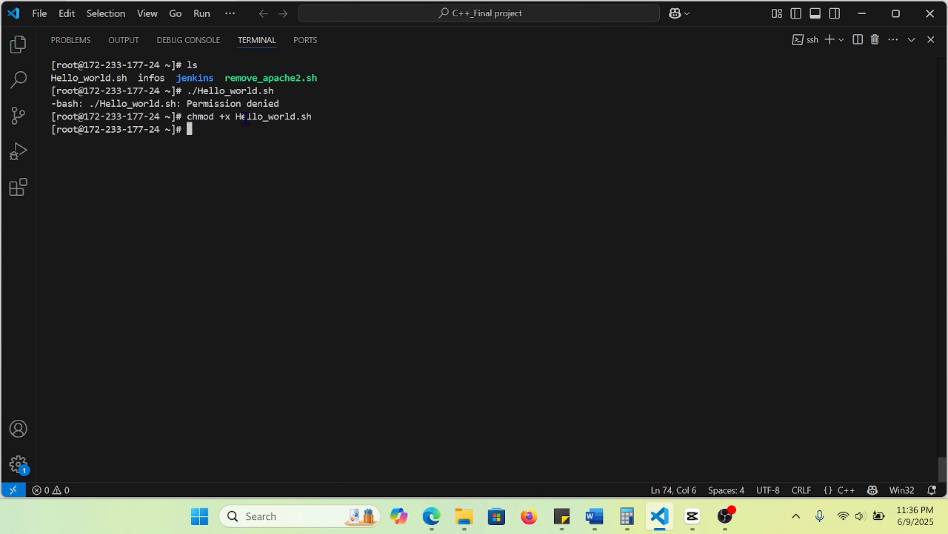
# Step: Run ./Hello_world.sh again, highlight its output and clear the terminal
pyautogui.press('Up')
pyautogui.press('Up')
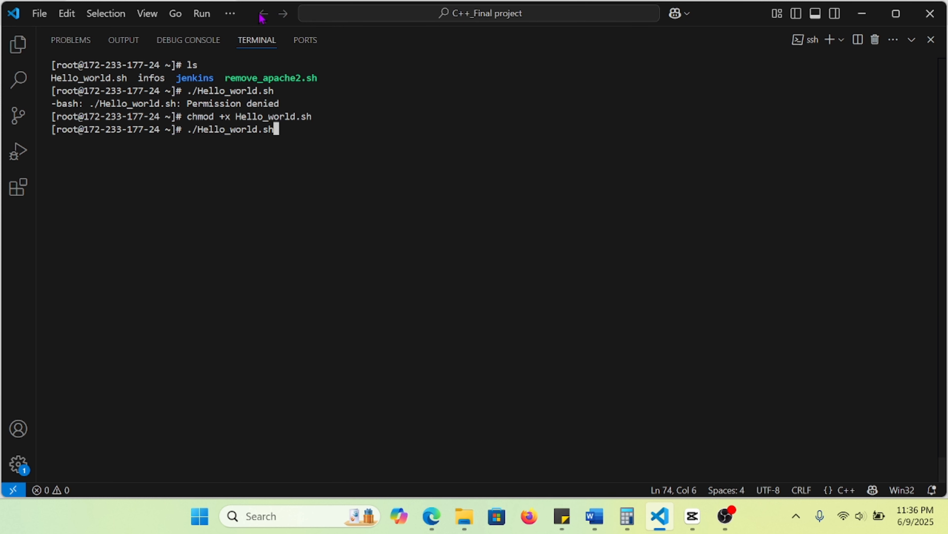
pyautogui.press('Return')
pyautogui.moveTo(120, 147); pyautogui.dragTo(49, 145)
pyautogui.click(207, 152)
pyautogui.hotkey('ctrl', 'l')
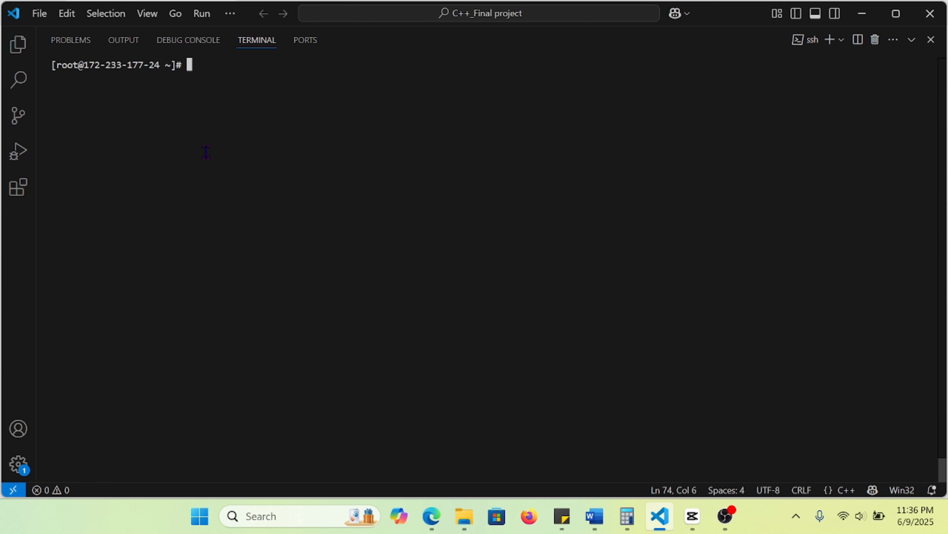
# Step: Reopen Hello_world.sh in vim and write "I love cars and" on a new line below the echo command
pyautogui.press('Up')
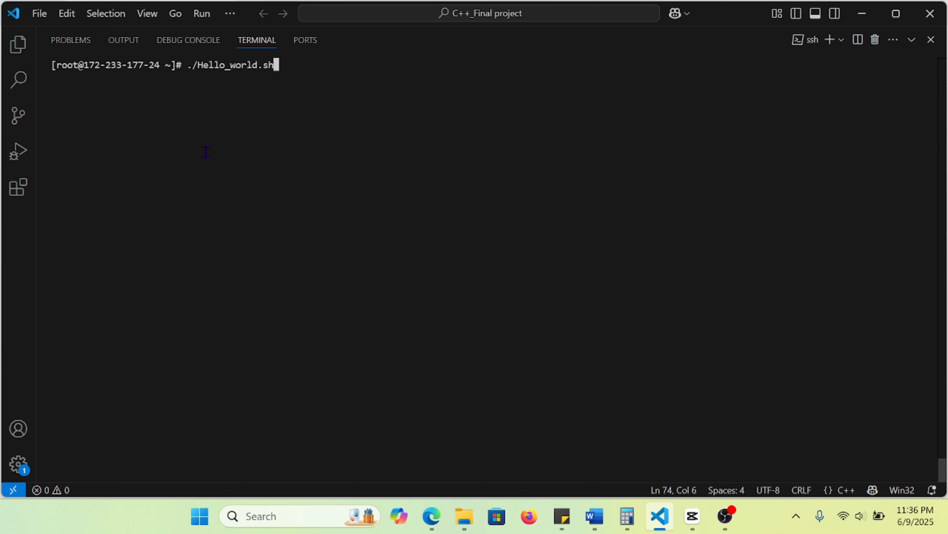
pyautogui.press('Up')
pyautogui.press('Up')
pyautogui.press('Up')
pyautogui.press('Up')
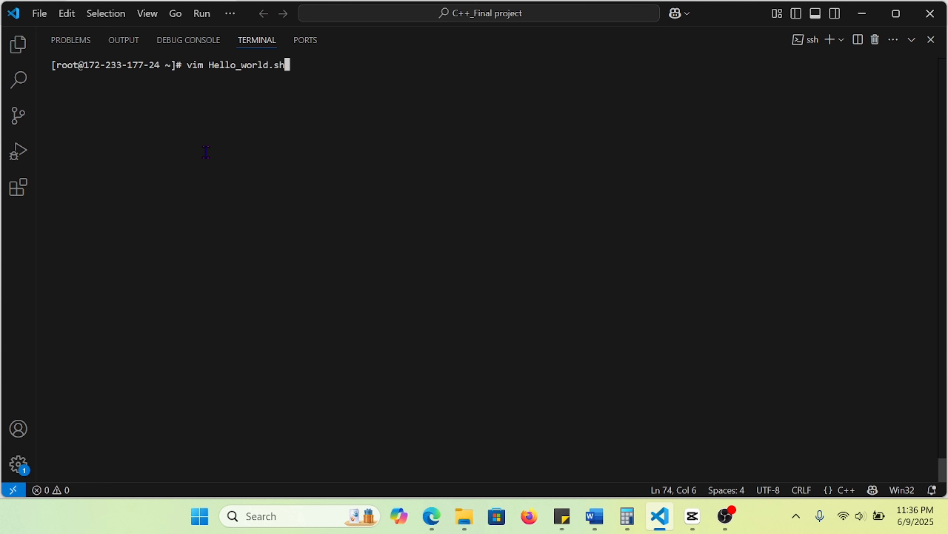
pyautogui.press('Return')
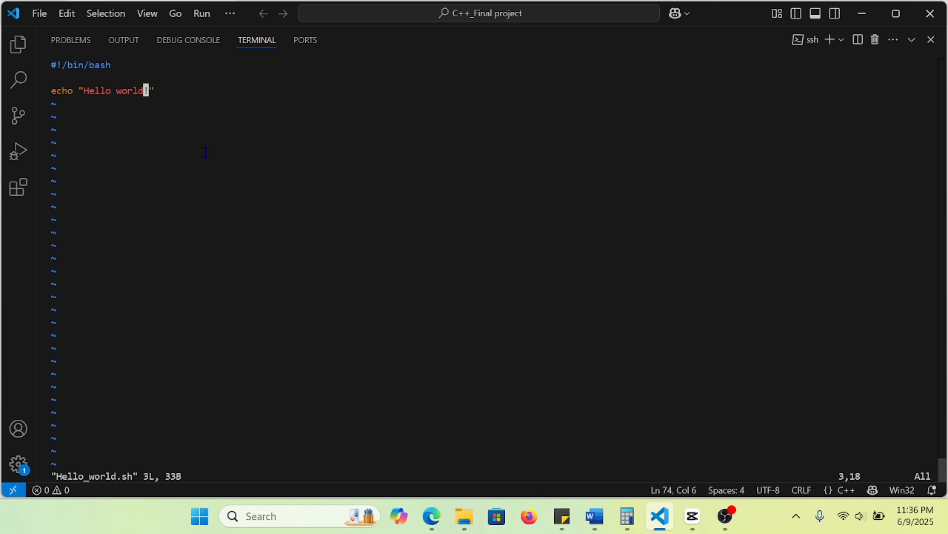
pyautogui.press('l')
pyautogui.press('a')
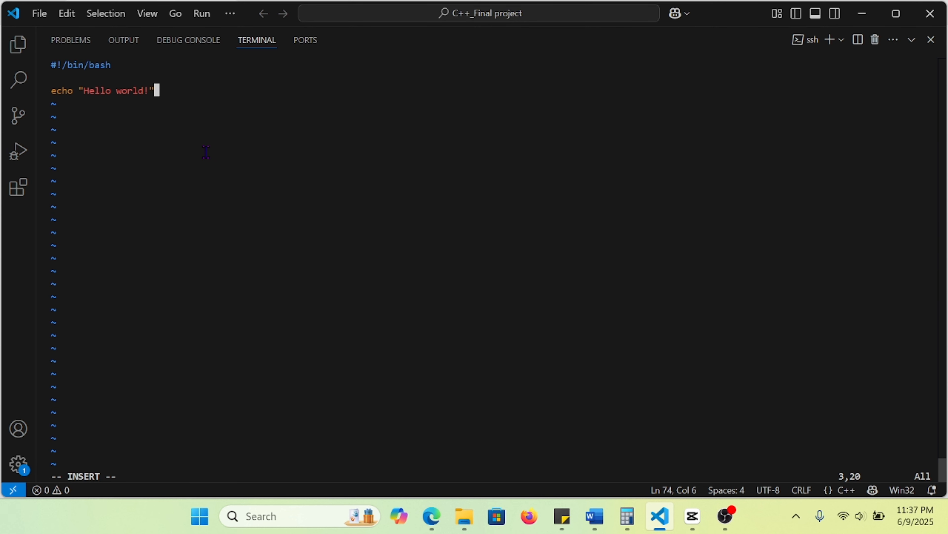
pyautogui.press('Return')
pyautogui.write('I love cars and gir')
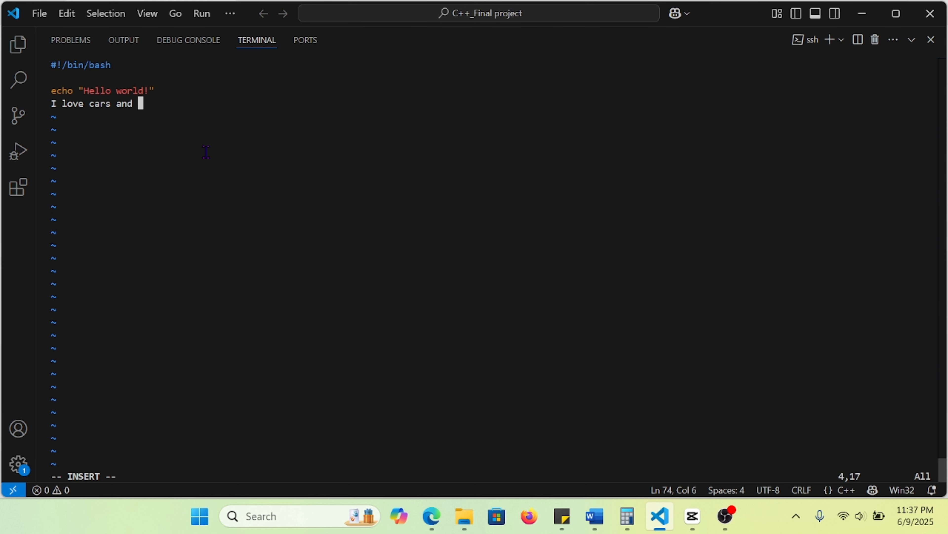
# Step: Rewrite the new line as I love $1 and $2, and save and quit the script
pyautogui.press('BackSpace')
pyautogui.press('BackSpace')
pyautogui.press('BackSpace')
pyautogui.press('BackSpace')
pyautogui.press('BackSpace')
pyautogui.press('BackSpace')
pyautogui.press('BackSpace')
pyautogui.press('BackSpace')
pyautogui.press('BackSpace')
pyautogui.press('BackSpace')
pyautogui.press('BackSpace')
pyautogui.press('BackSpace')
pyautogui.write('$1 and $2')
pyautogui.press('Escape')
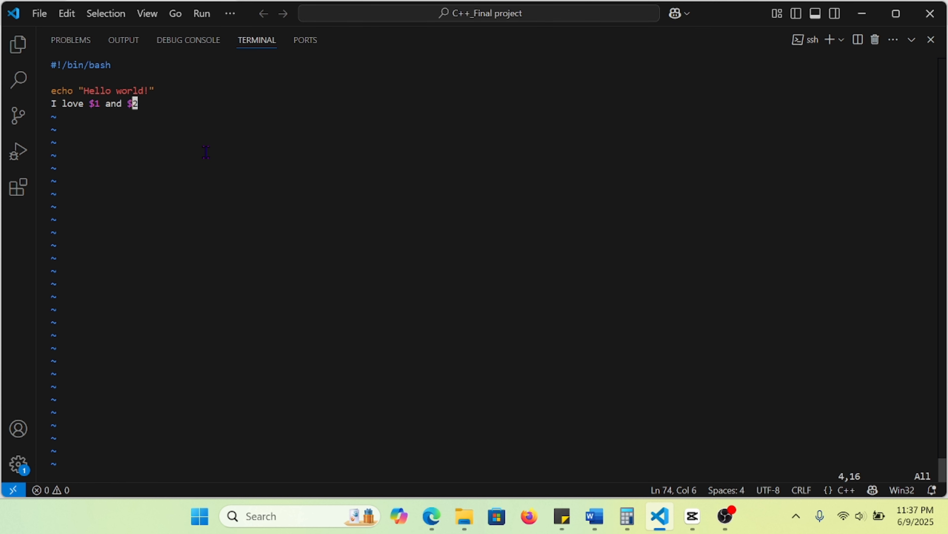
pyautogui.write(':wq!')
pyautogui.press('Return')
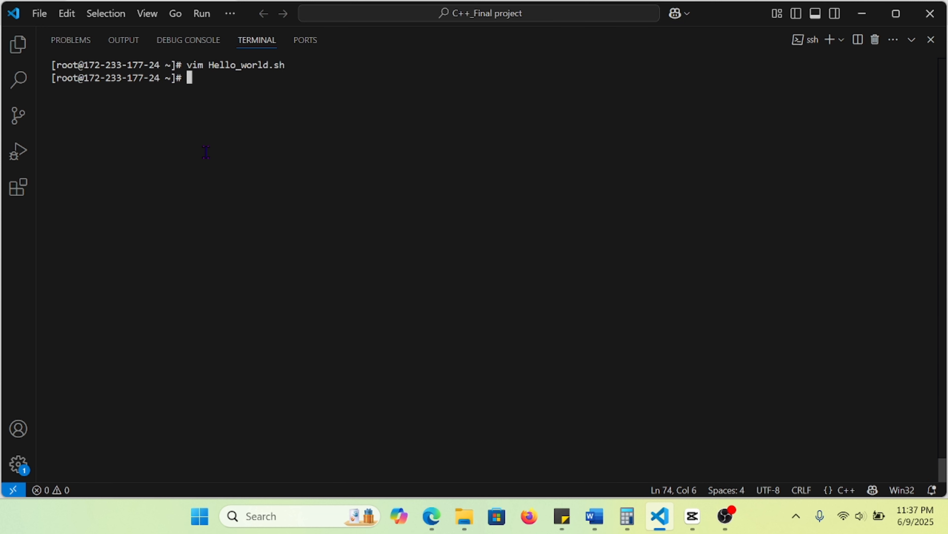
# Step: Run ./Hello_world.sh with cars as its first argument, followed by a second argument
pyautogui.press('Up')
pyautogui.press('Down')
pyautogui.press('Up')
pyautogui.press('Up')
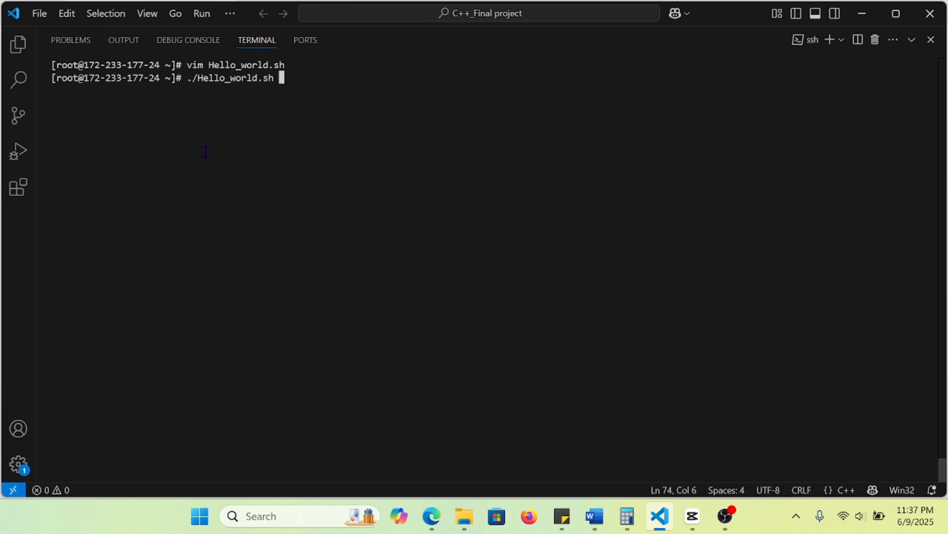
pyautogui.write('cars gi')
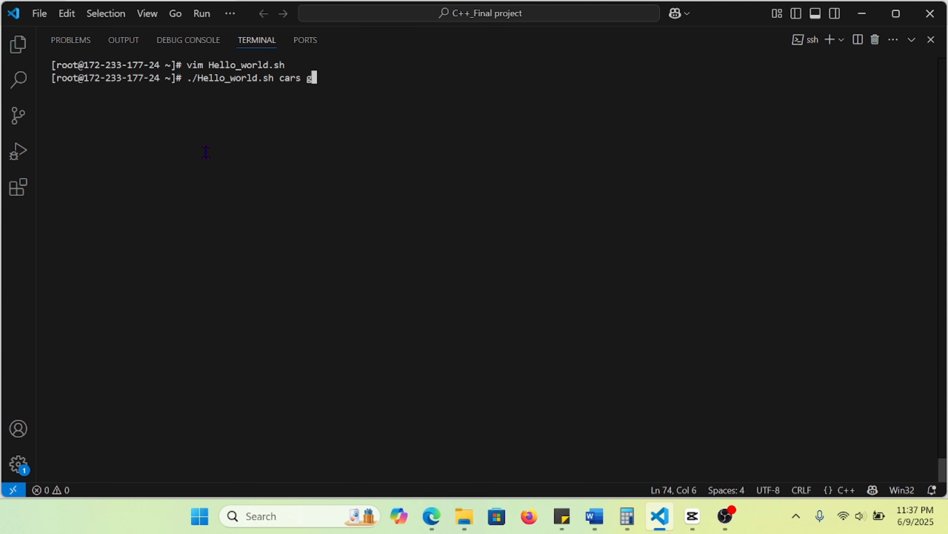